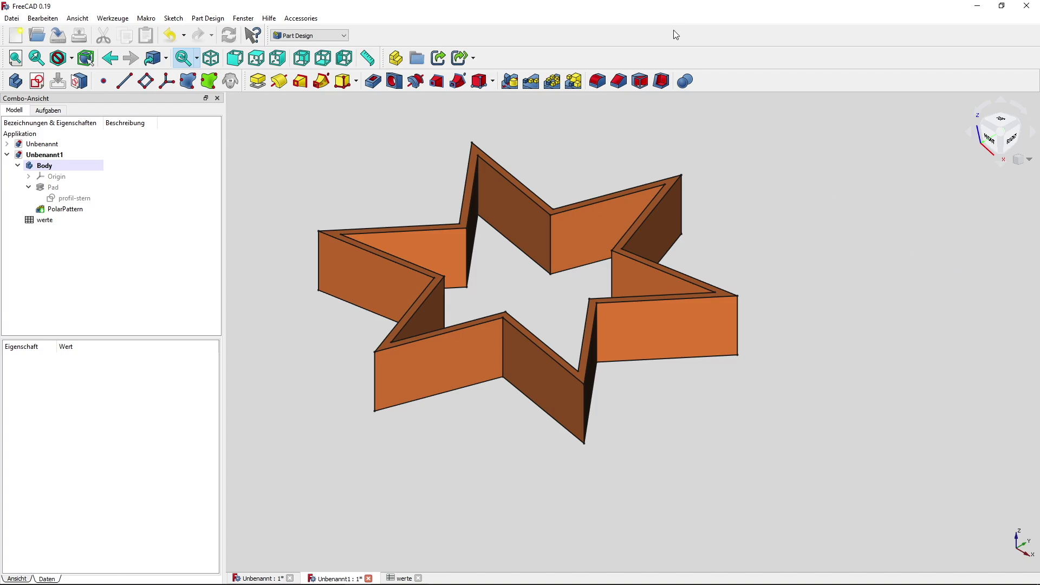
Step: View FreeCAD's version information from the Help menu and dismiss it
left_click(269, 18)
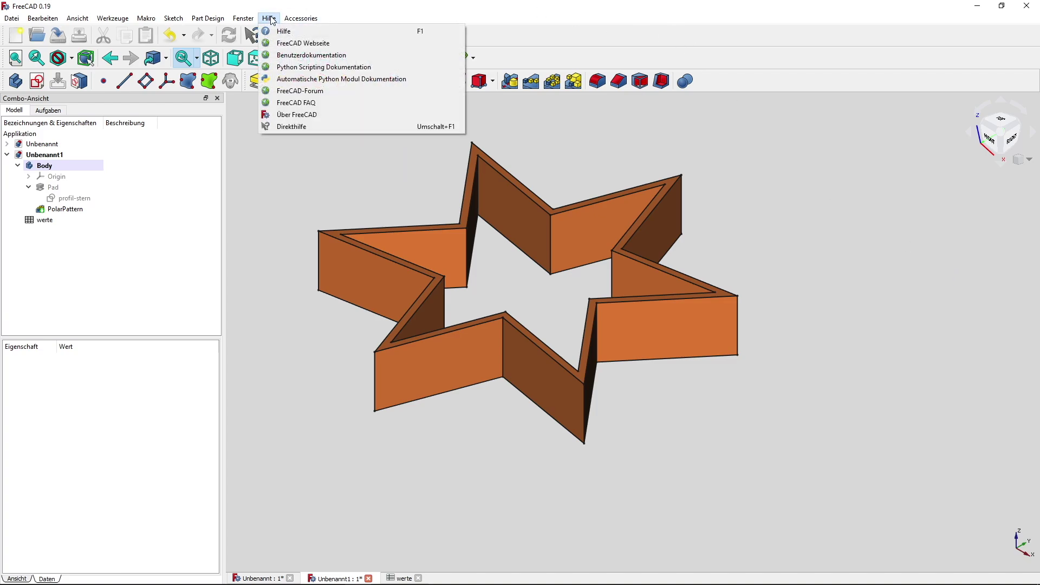
left_click(303, 112)
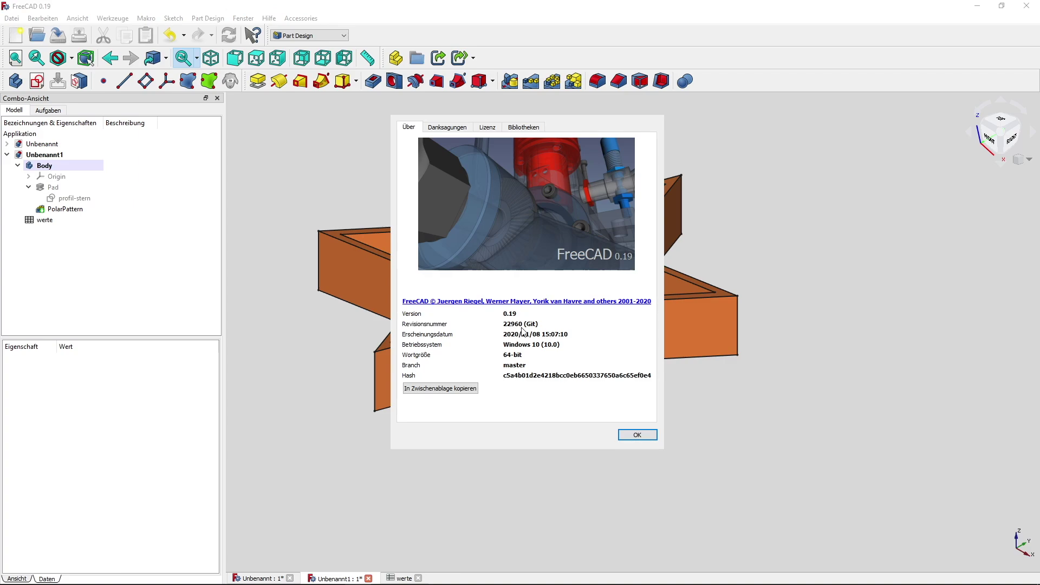
left_click(654, 433)
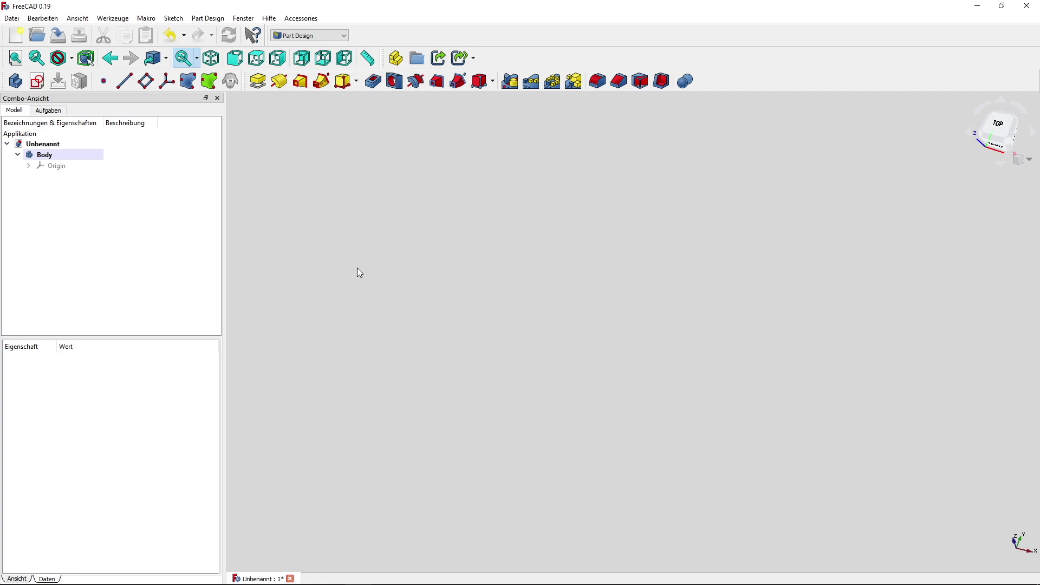
Step: Create a new sketch in the Body on the XY plane
left_click(36, 82)
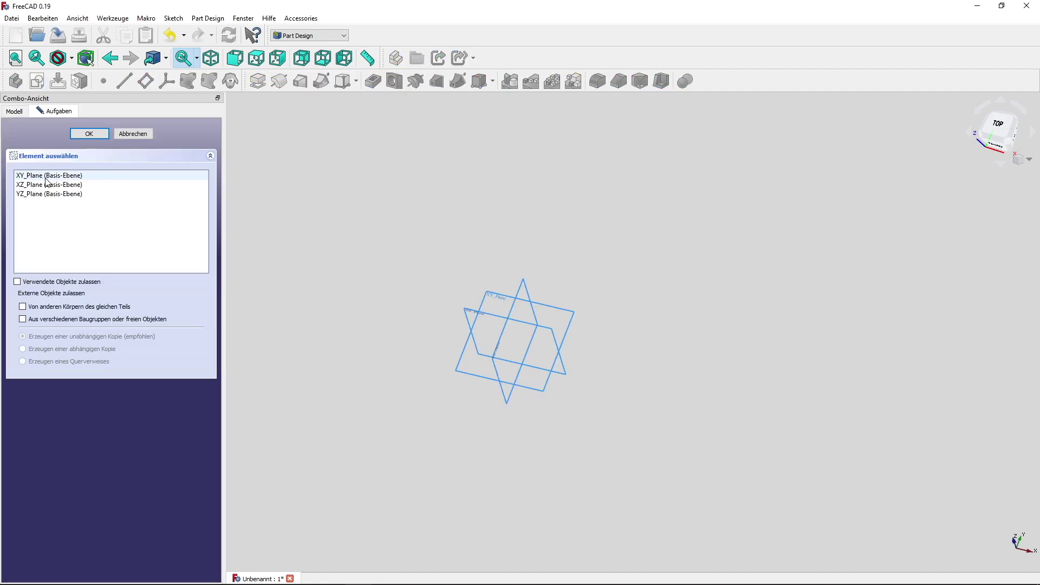
left_click(48, 176)
left_click(102, 134)
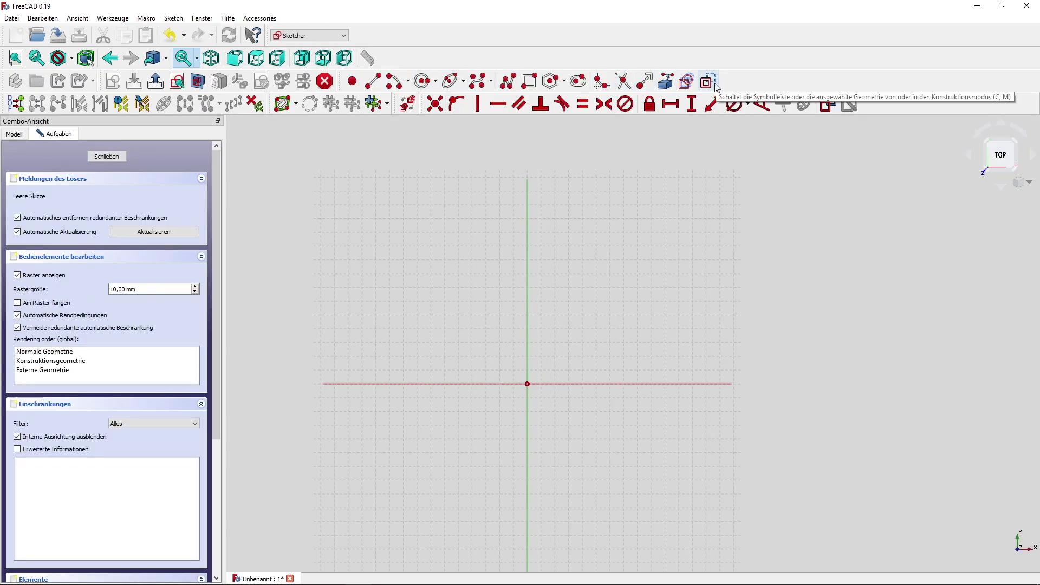
Step: Draw a circle centred on the origin and constrain its diameter to 300 mm
left_click(423, 81)
left_click(527, 384)
left_click(659, 448)
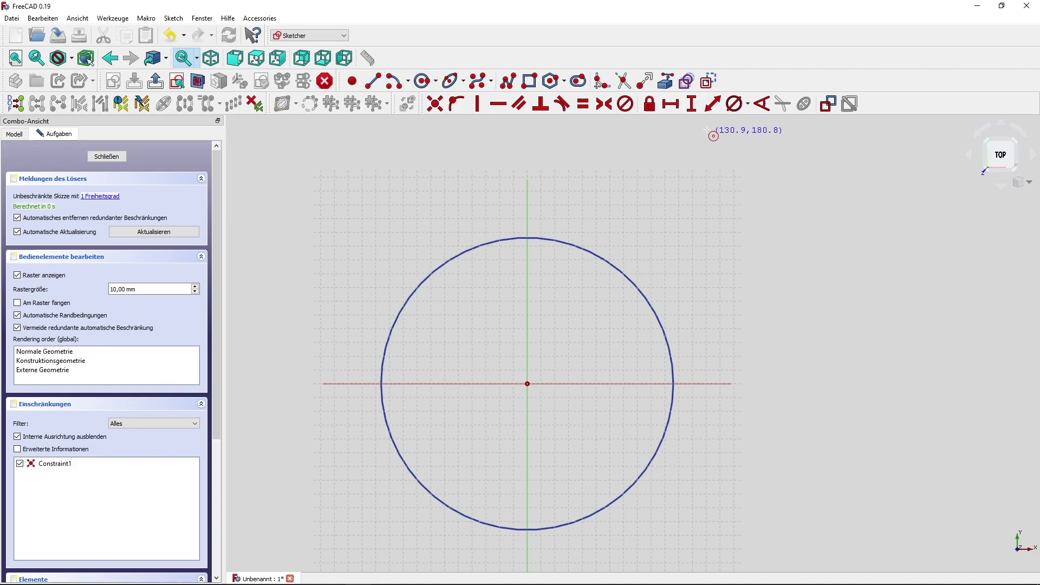
left_click(733, 109)
left_click(585, 250)
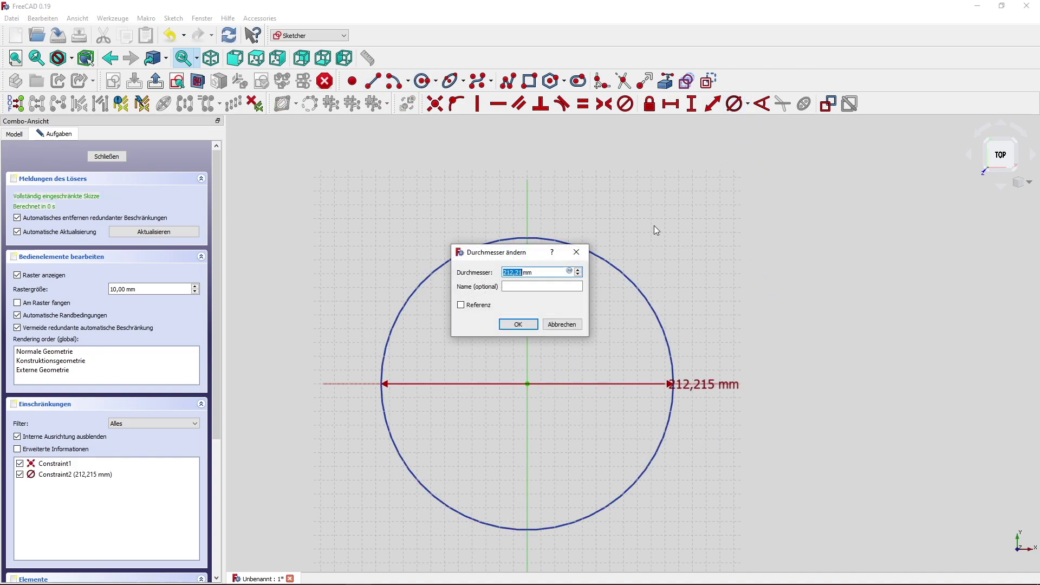
type("300")
key("Return")
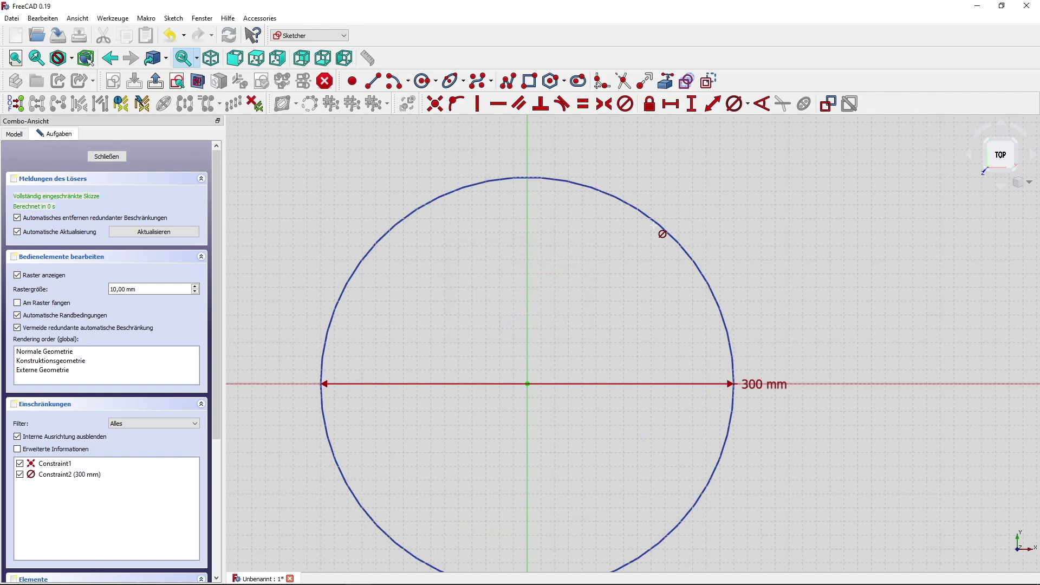
scroll(730, 232, "down", 2)
middle_click_drag(729, 232, 663, 223)
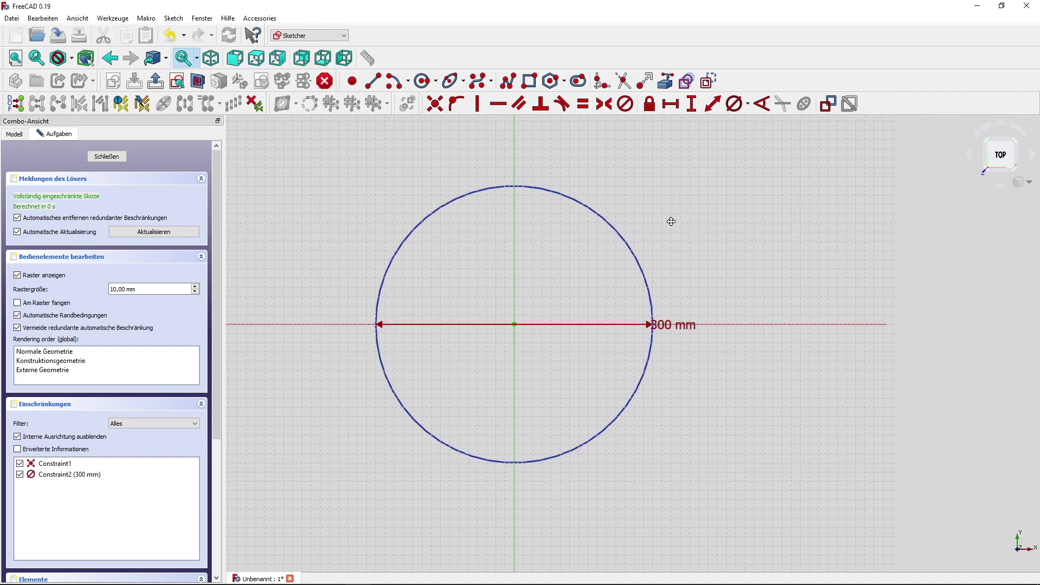
Step: Draw a vertical line from the centre to the circle top and a second line to its right side
left_click(373, 81)
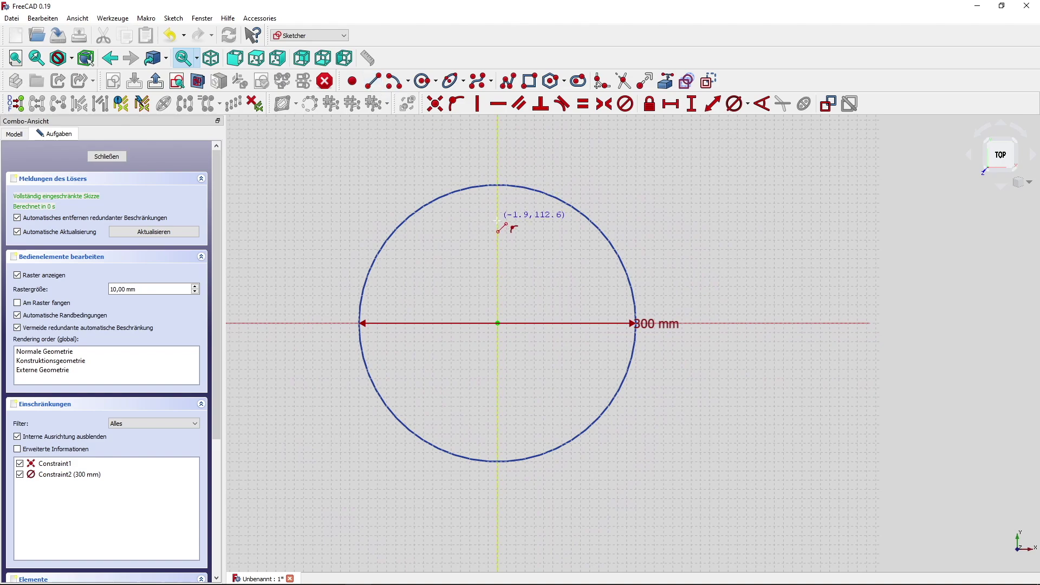
left_click(499, 323)
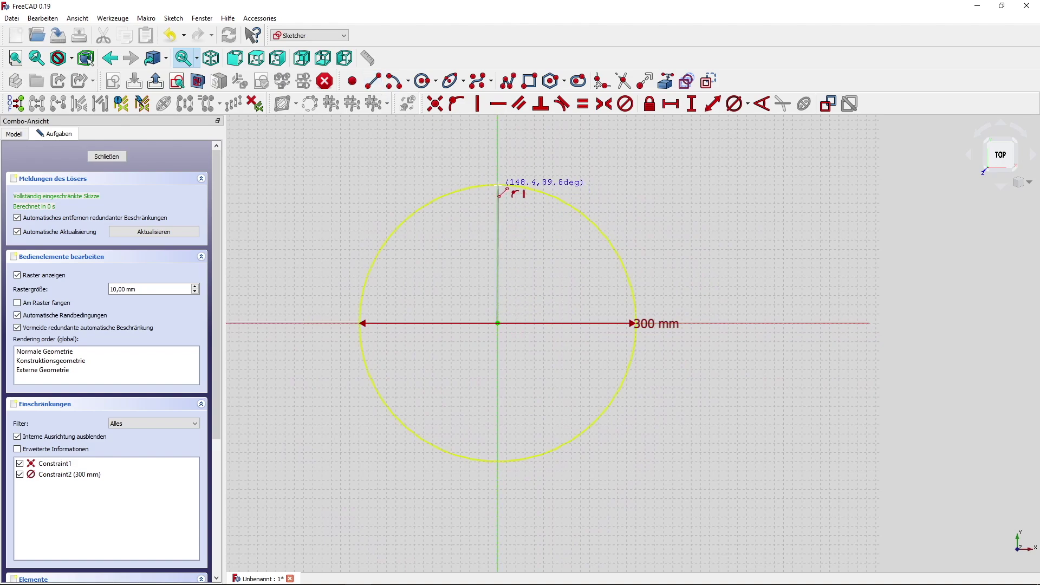
left_click(498, 187)
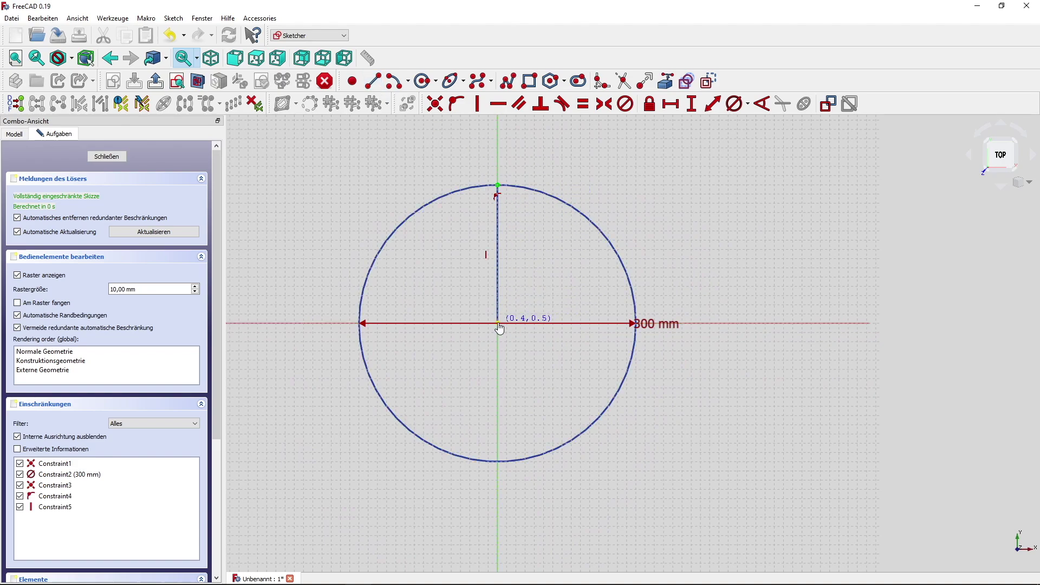
left_click(497, 323)
left_click(623, 264)
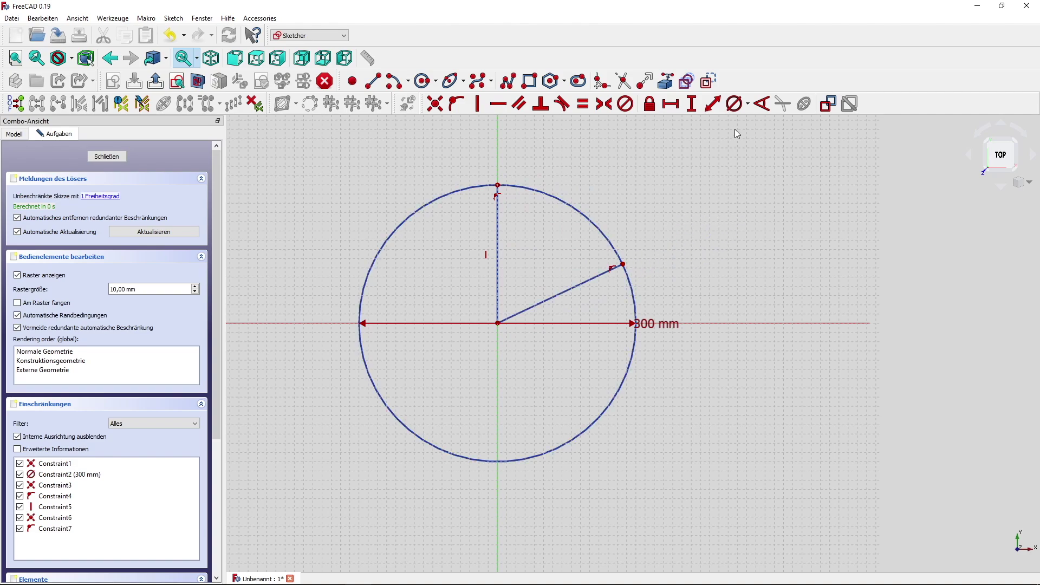
Step: Constrain the angle between the two lines to 72° and name it wink
left_click(761, 105)
left_click(498, 273)
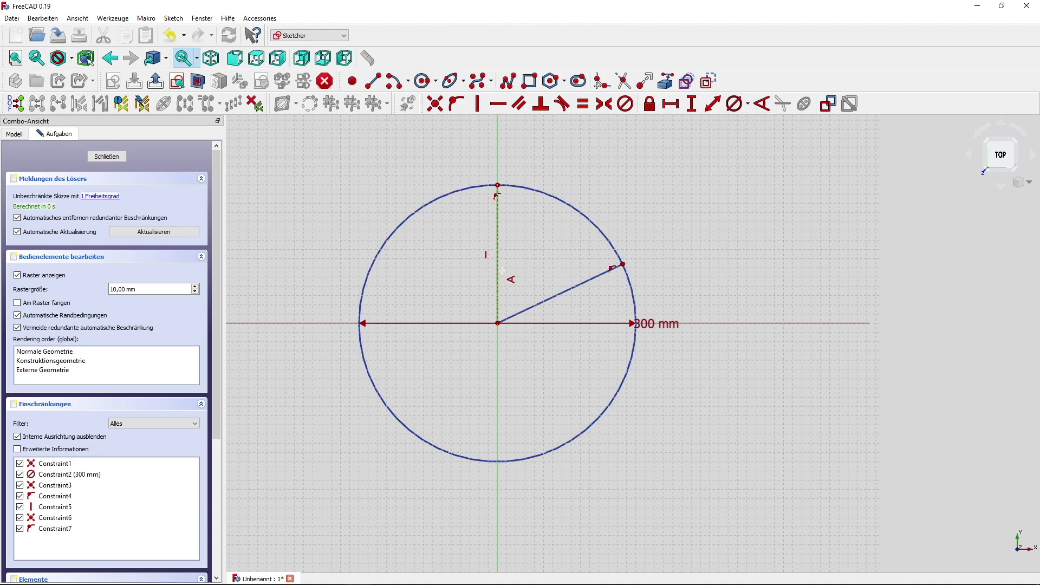
left_click(539, 304)
type("72")
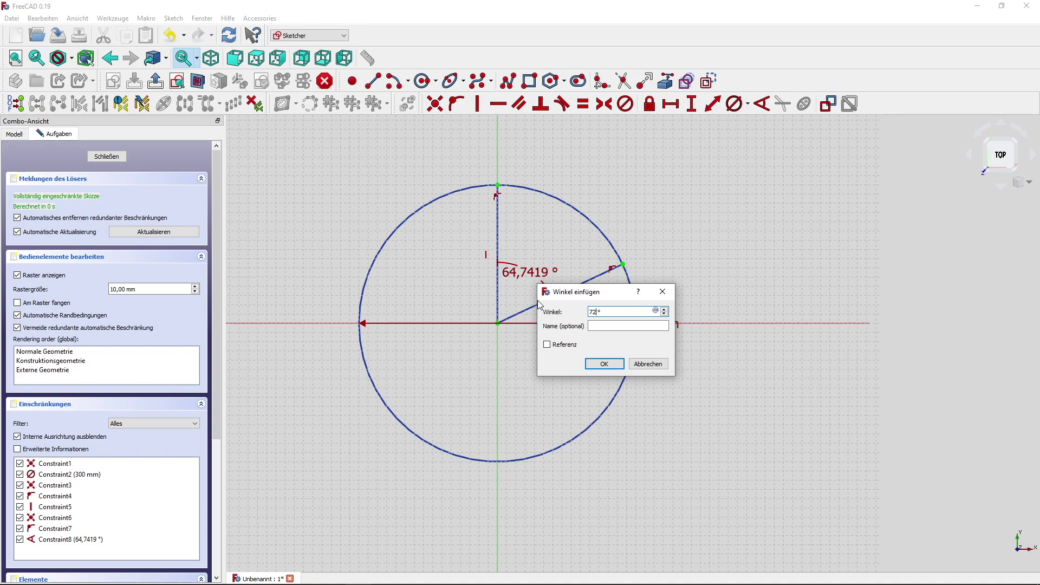
type("in")
key("Return")
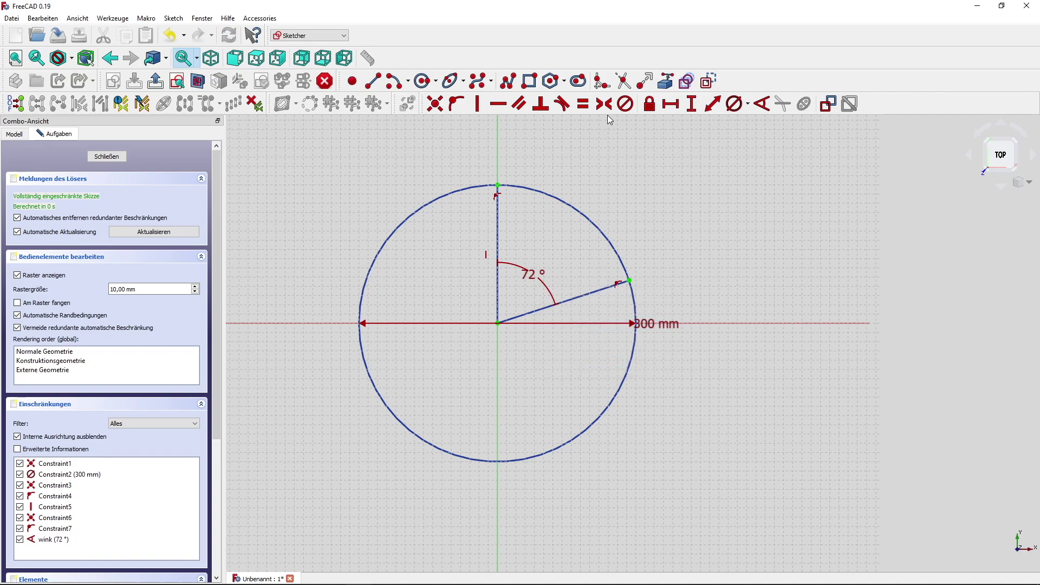
Step: Draw a third spoke from the centre to the lower right of the circle
left_click(373, 81)
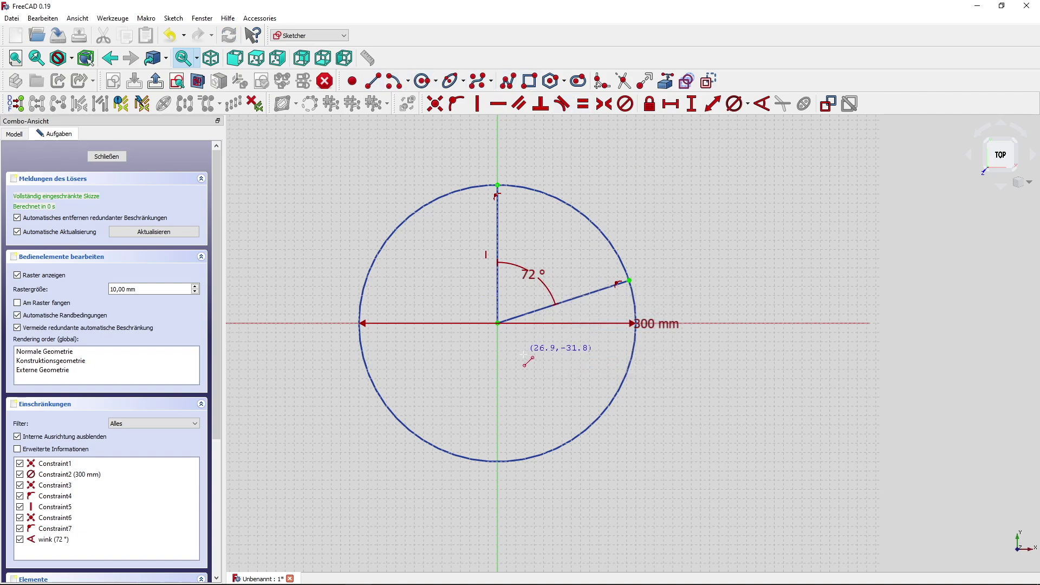
left_click(498, 327)
left_click(609, 405)
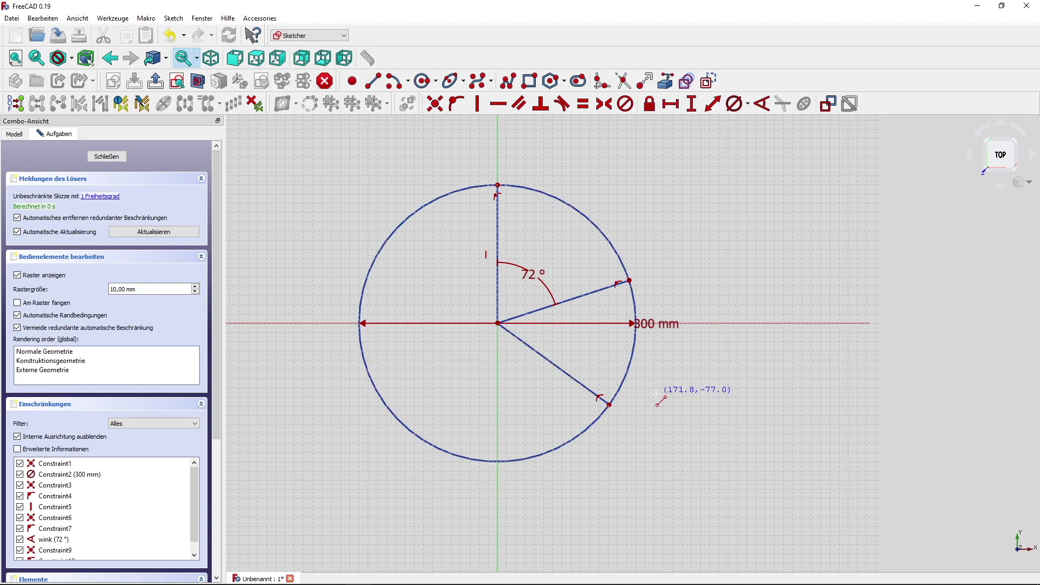
Step: Set the angle between the right-side spokes to the expression Constraints.wink
left_click(761, 103)
left_click(587, 292)
left_click(568, 375)
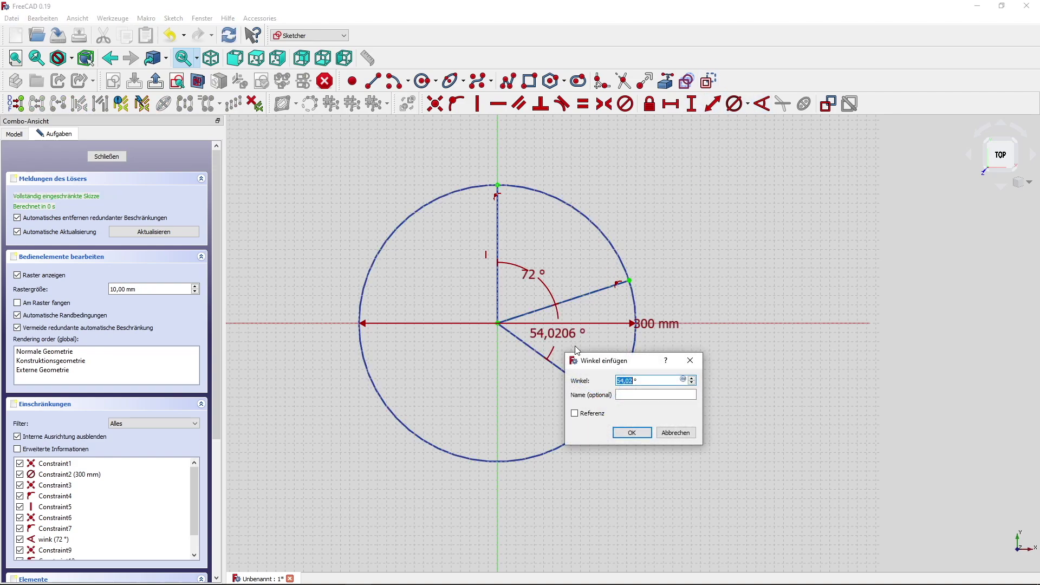
left_click(683, 380)
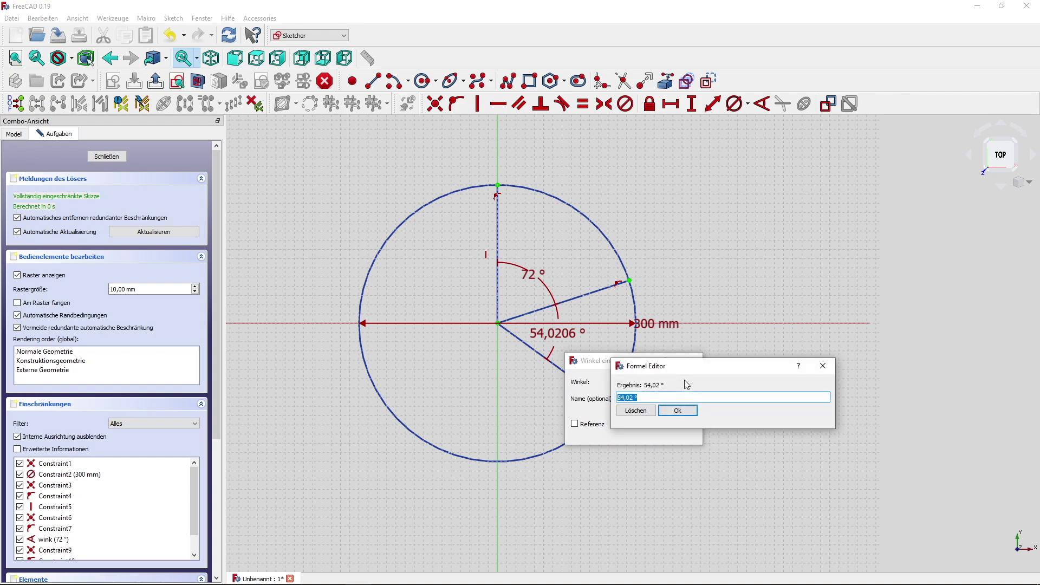
type("Con")
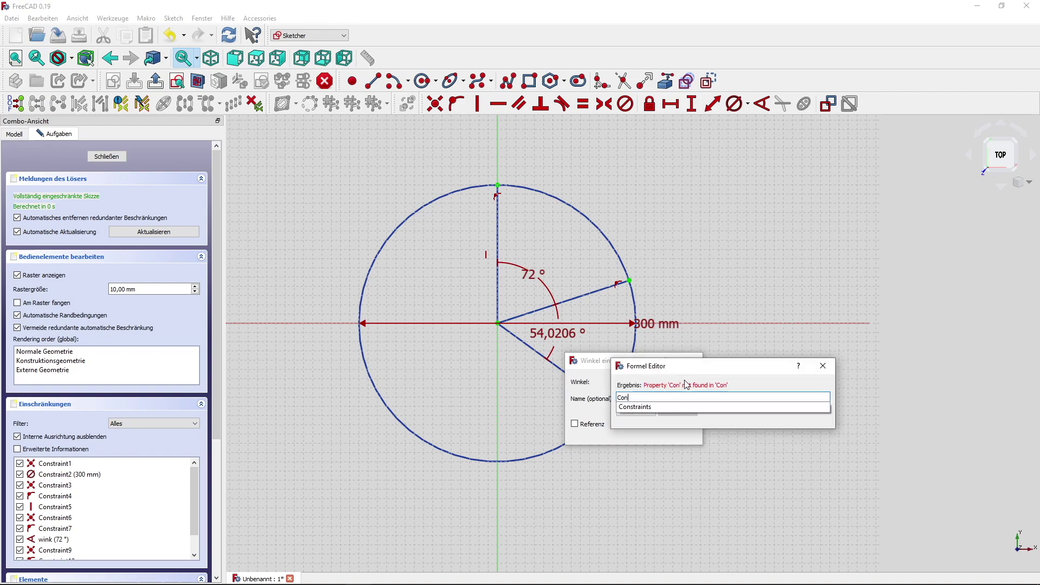
key("Down")
key("Return")
type(".wink")
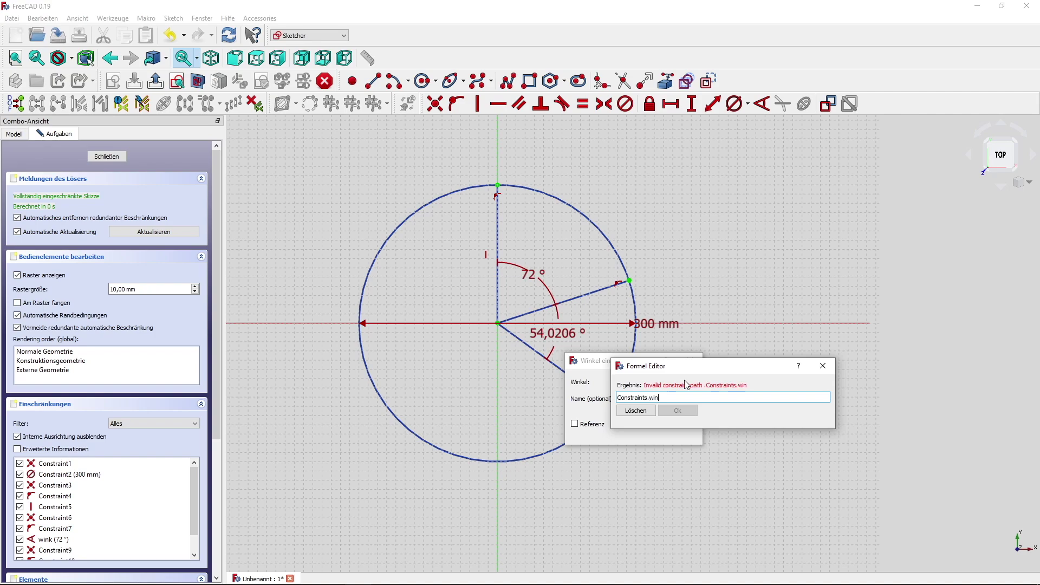
key("Return")
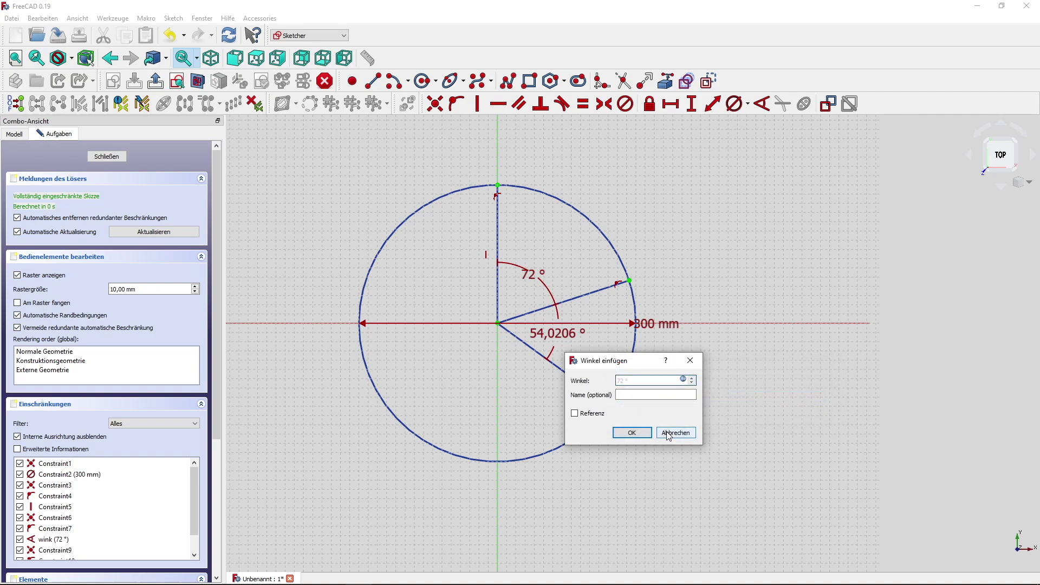
left_click(633, 433)
left_click_drag(555, 350, 581, 360)
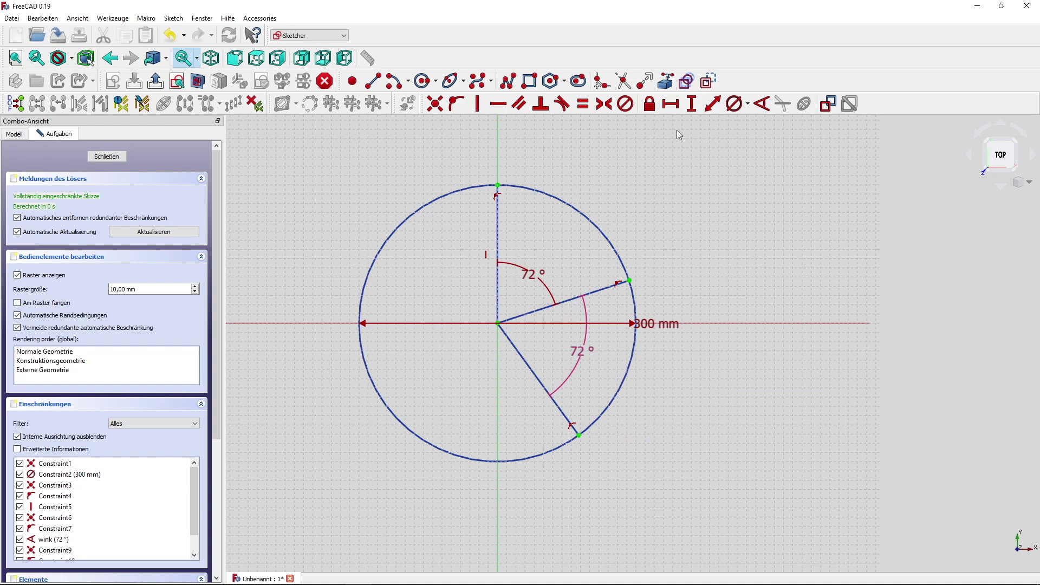
Step: Draw two more spokes from the centre to the lower-left and upper-left circle
left_click(373, 82)
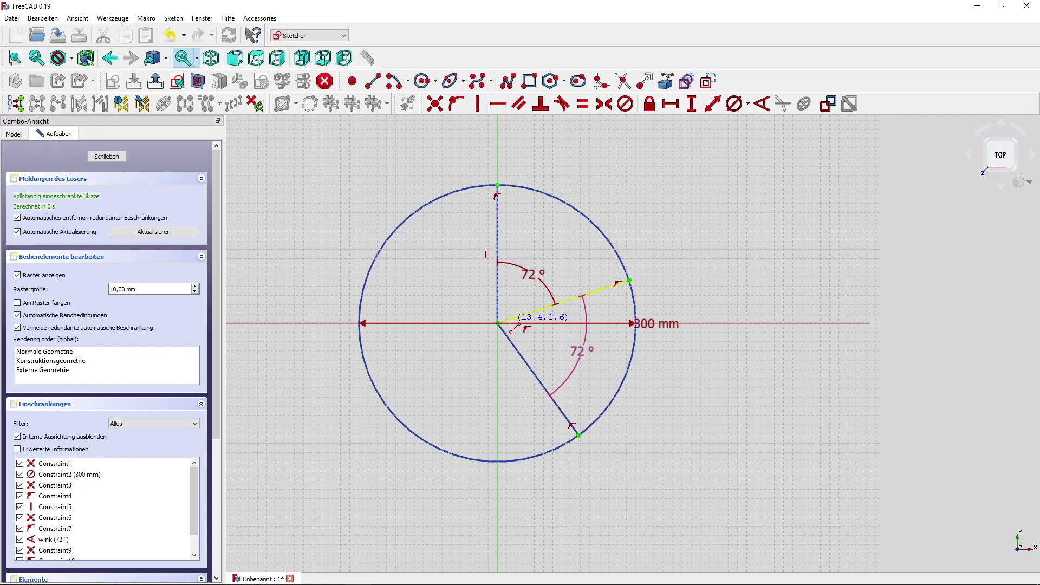
left_click(497, 324)
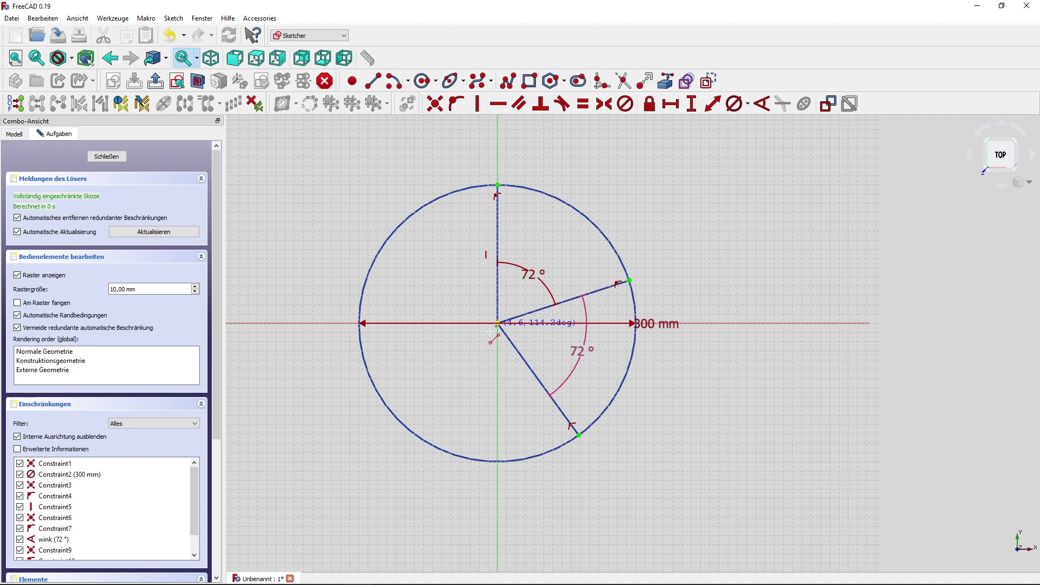
left_click(412, 431)
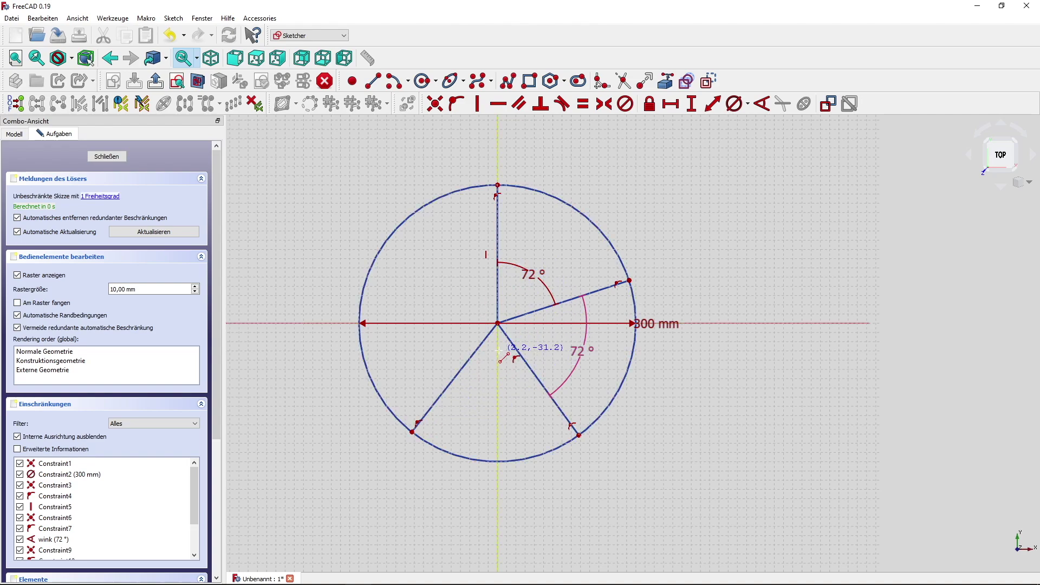
left_click(497, 324)
left_click(381, 250)
Step: Link the angle between the lower-right and lower-left spokes to Constraints.wink
left_click(762, 104)
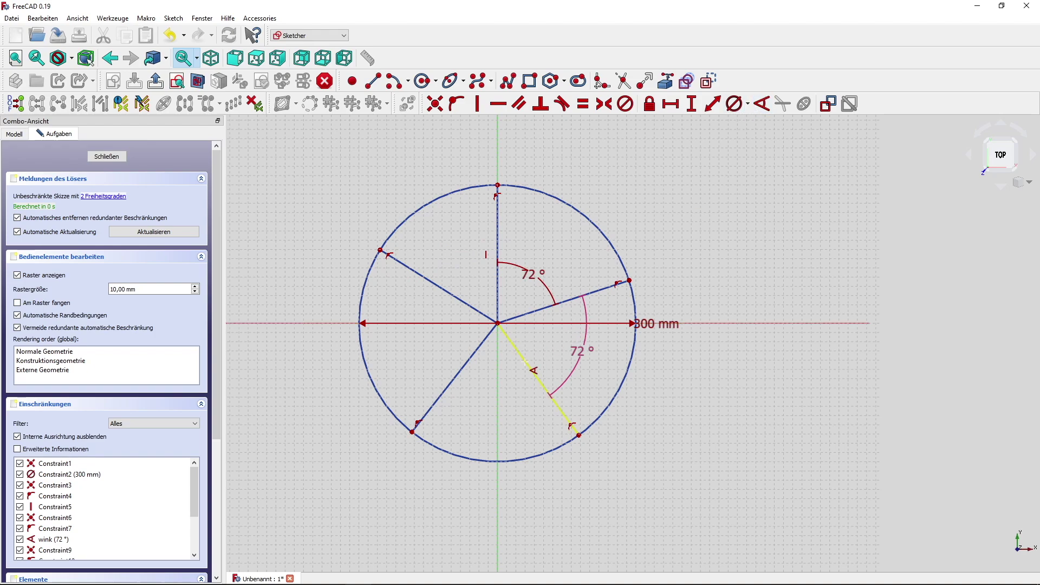
left_click(528, 366)
left_click(466, 364)
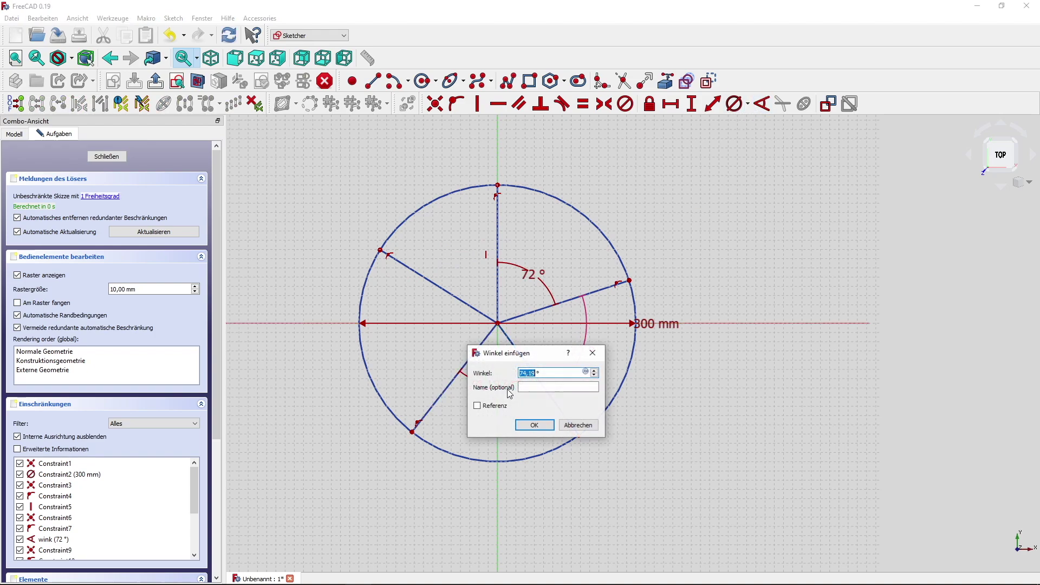
left_click(585, 371)
type("C")
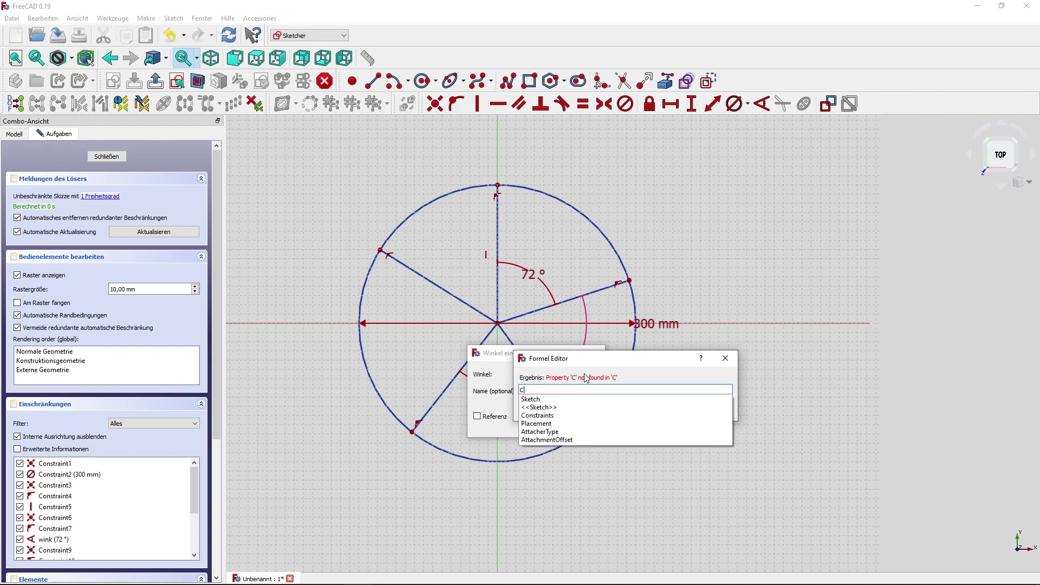
key("Up")
key("Up")
key("Up")
key("Up")
key("Return")
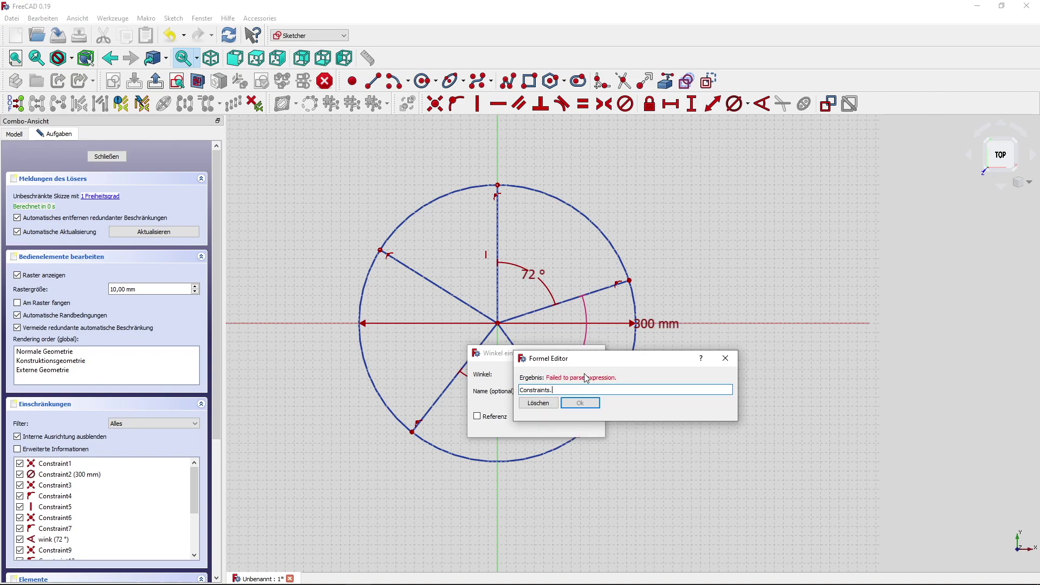
type(".W")
key("BackSpace")
type("wink")
key("Return")
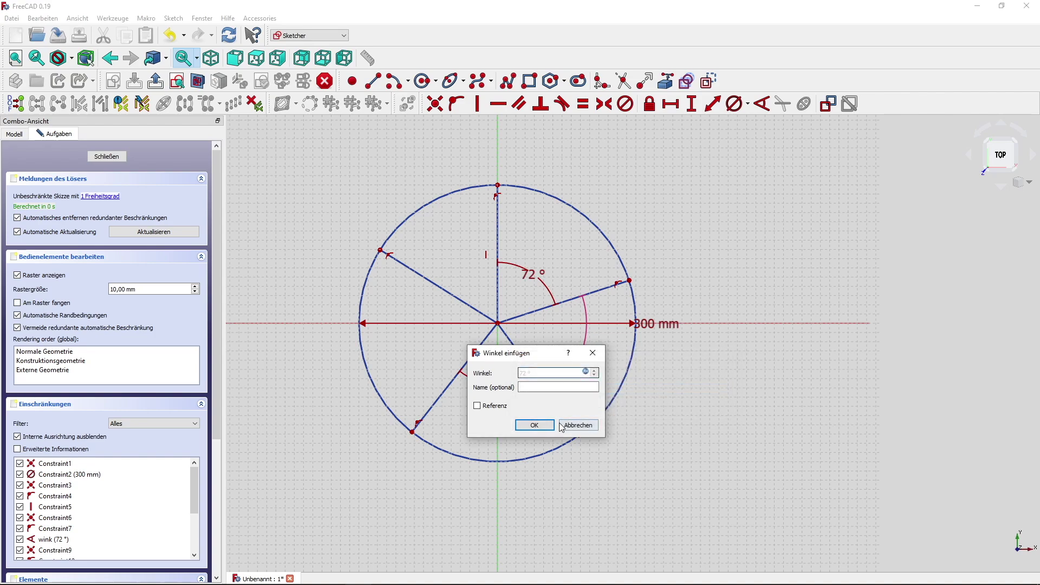
left_click(534, 425)
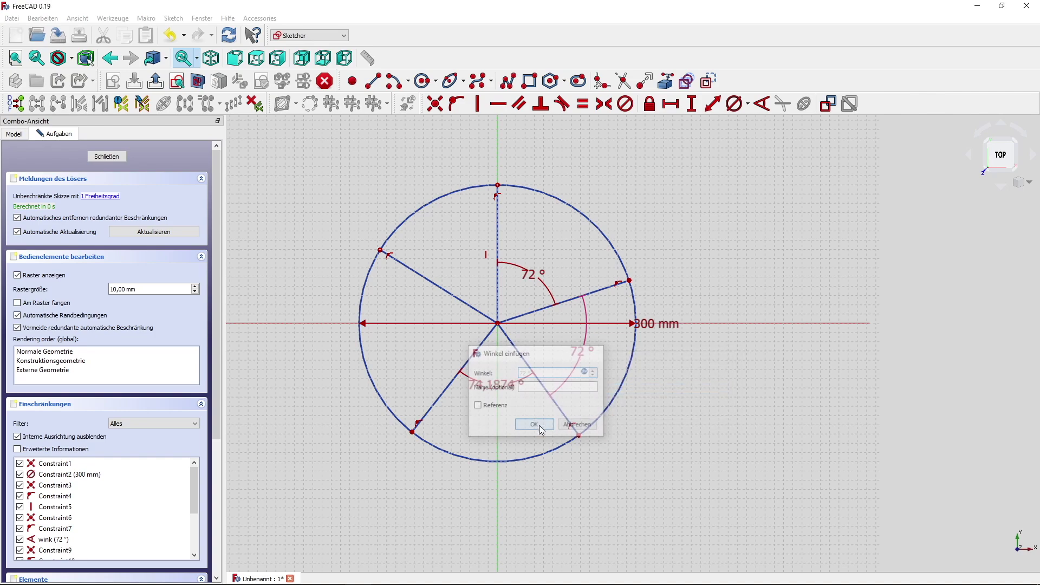
Step: Link the angle between the lower-left and upper-left spokes to =Constraints.wink
left_click(461, 373)
left_click(454, 298)
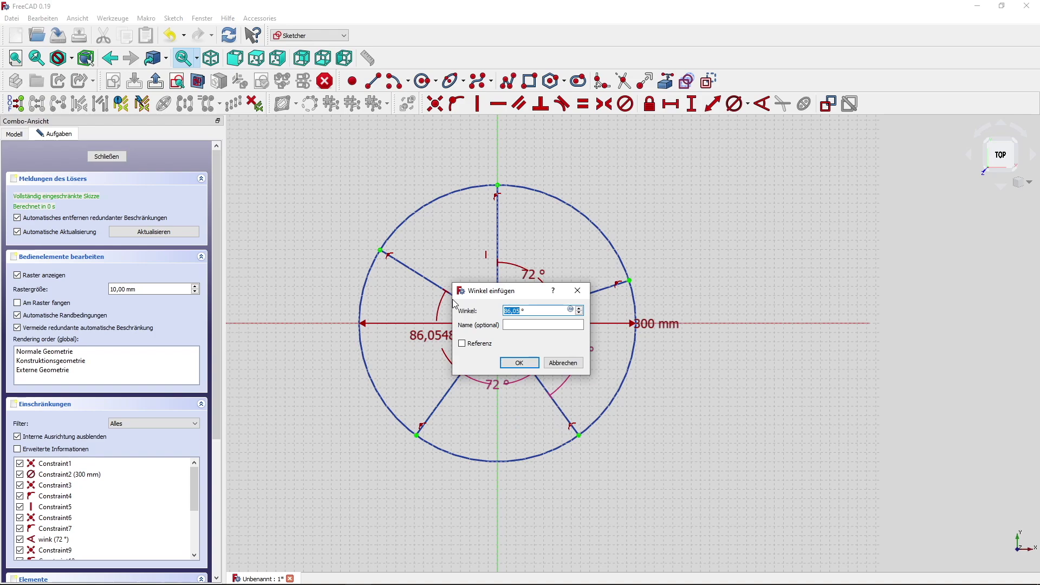
type("=")
type("C")
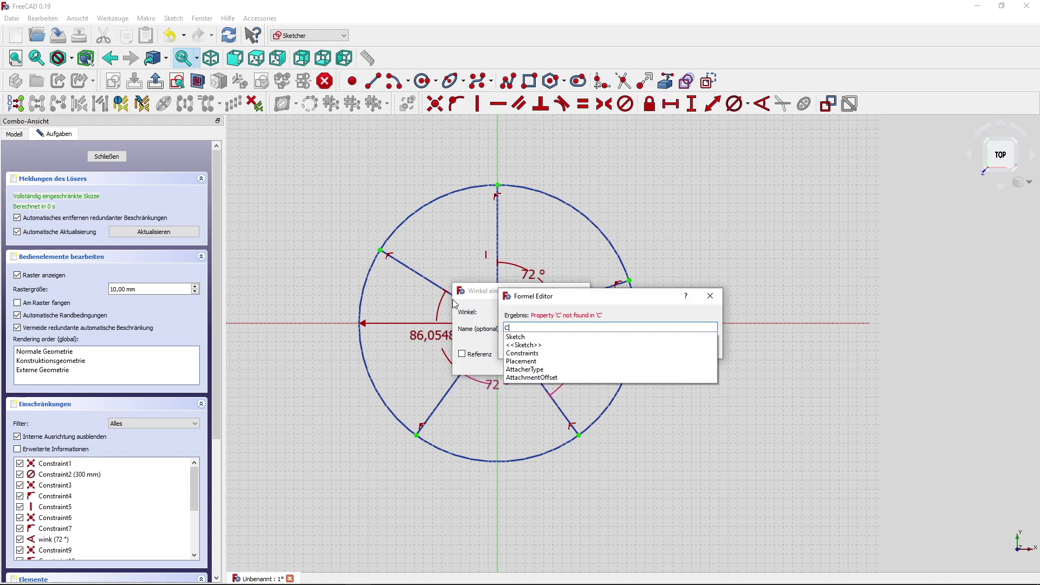
type("on")
key("Down")
type(".")
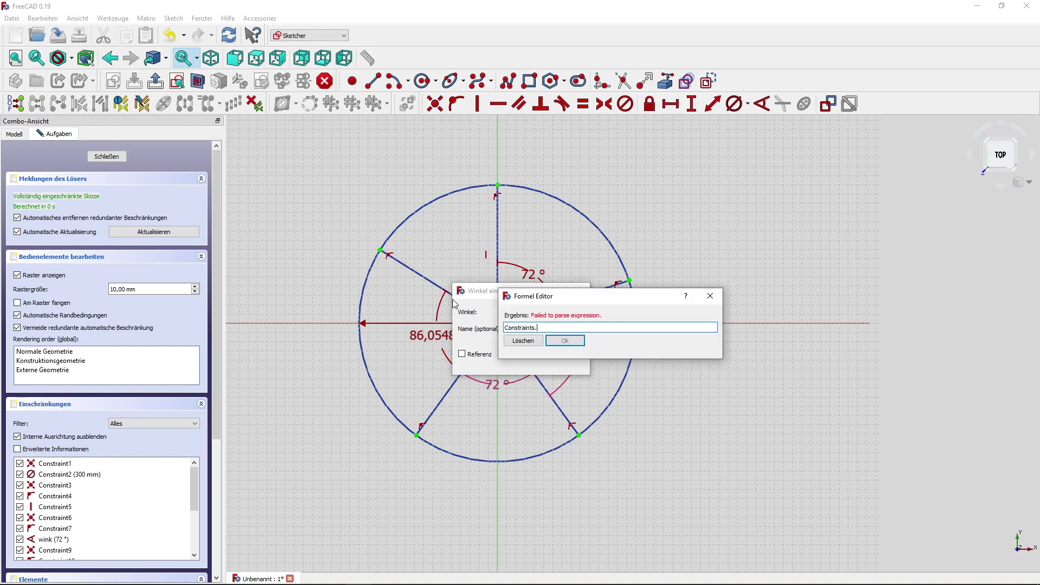
type("wink")
key("Return")
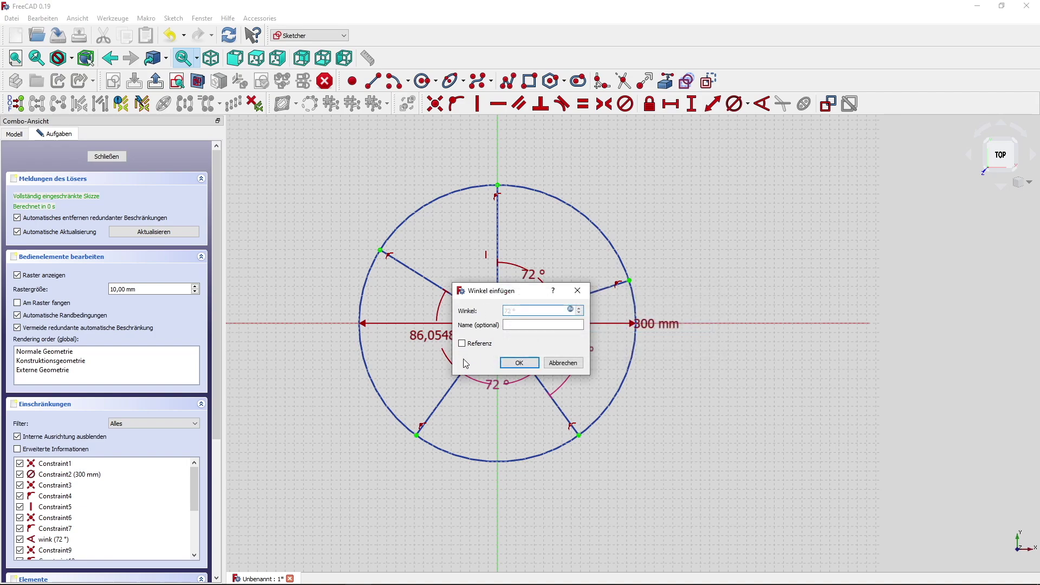
left_click(519, 363)
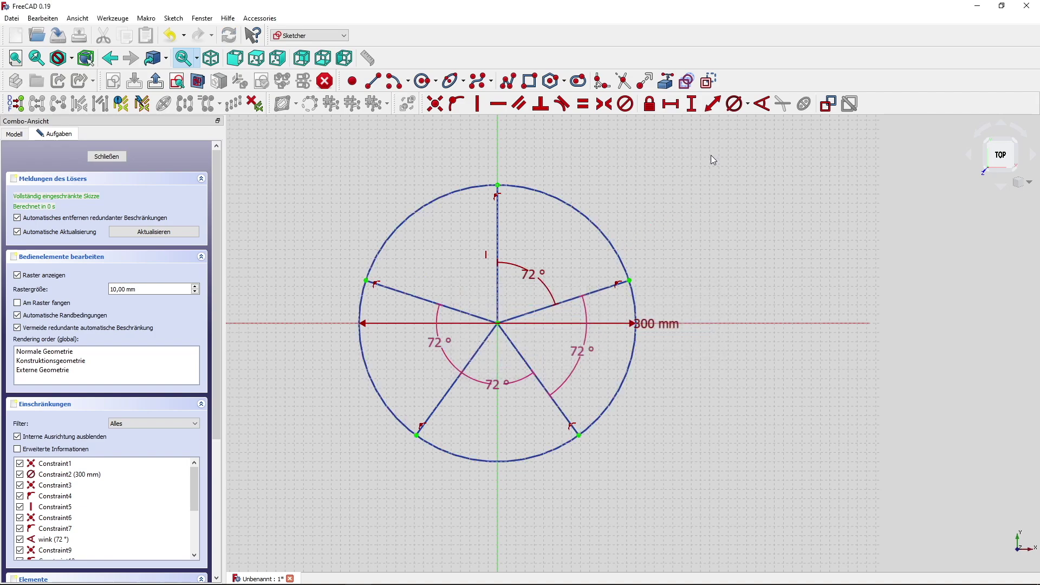
scroll(705, 184, "up", 3)
Step: Start a polyline star outline through the top and upper-right circle points
scroll(677, 233, "down", 3)
middle_click_drag(743, 238, 698, 233)
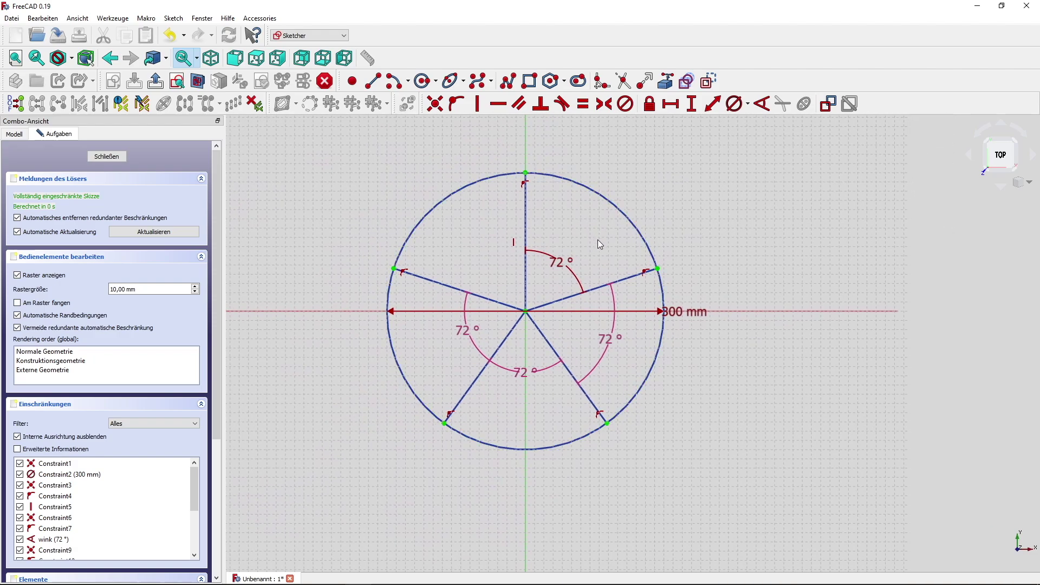
middle_click_drag(505, 234, 472, 250)
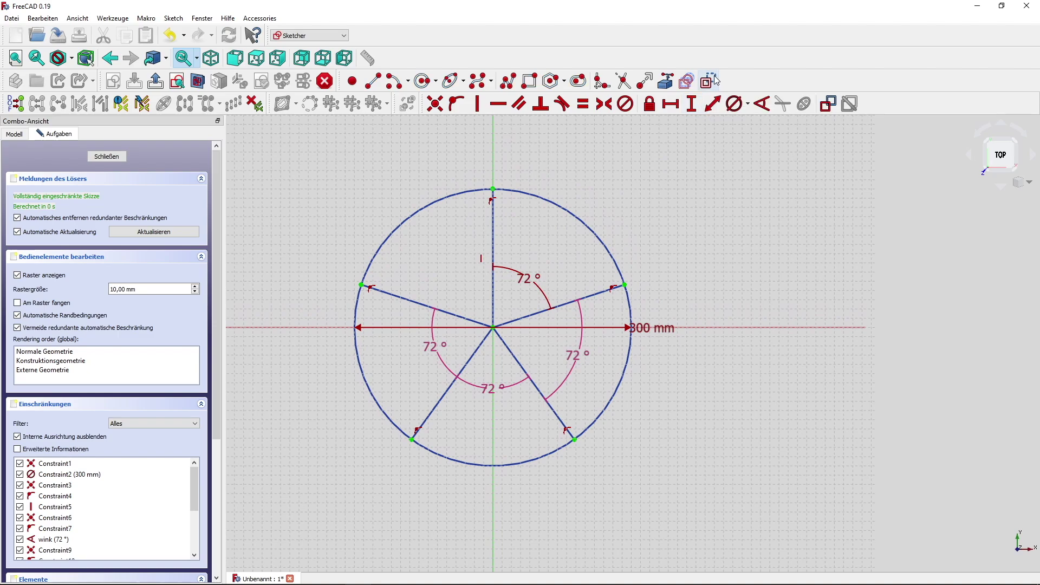
left_click(508, 81)
scroll(474, 246, "up", 2)
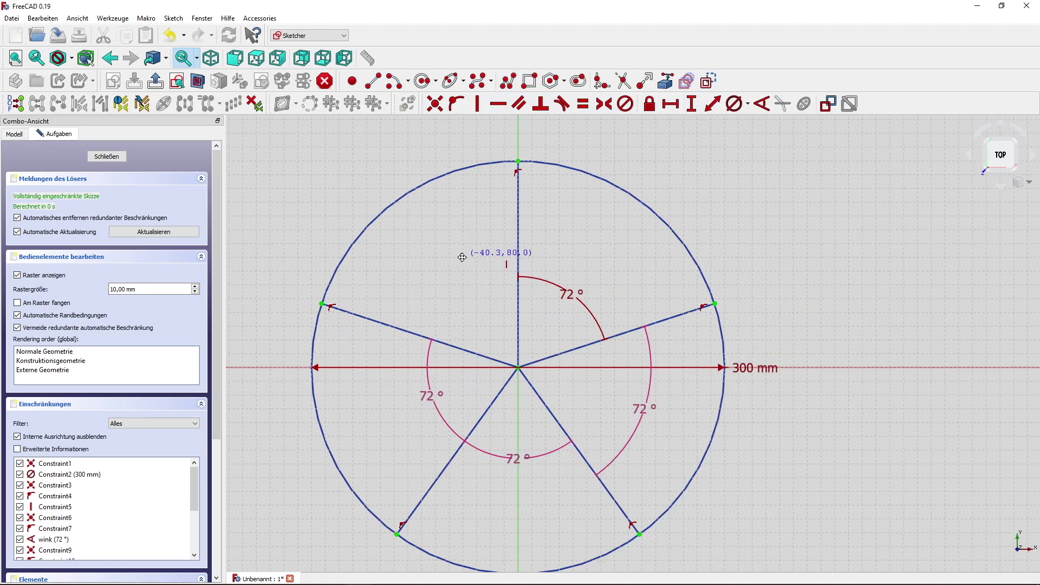
scroll(468, 255, "up", 1)
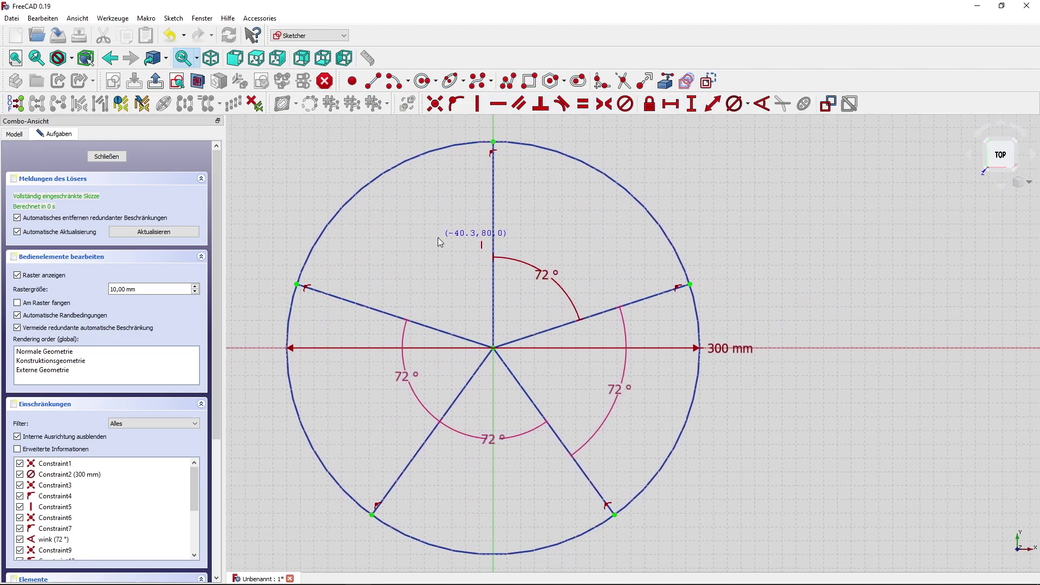
left_click(431, 265)
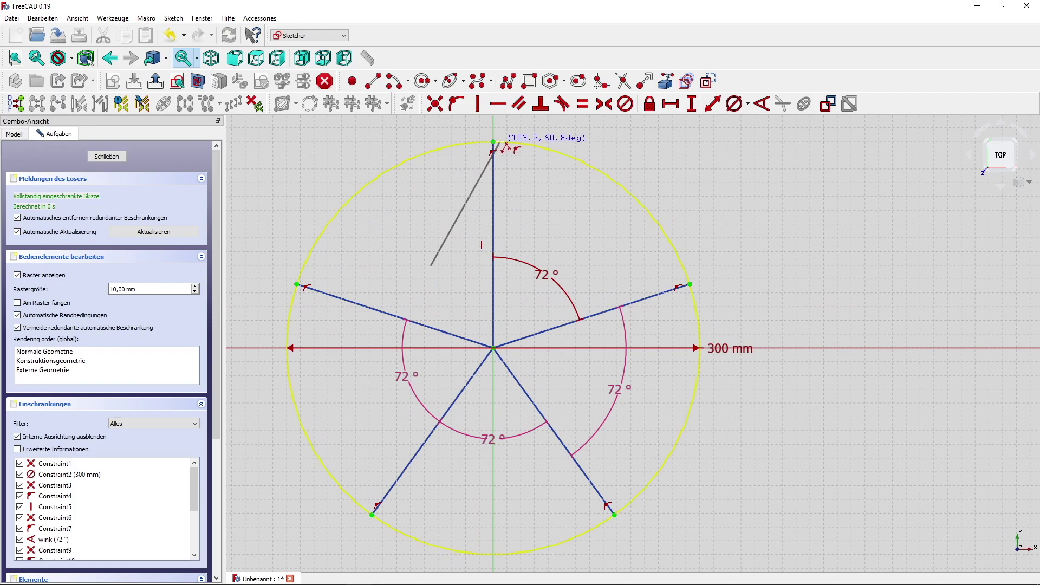
left_click(493, 142)
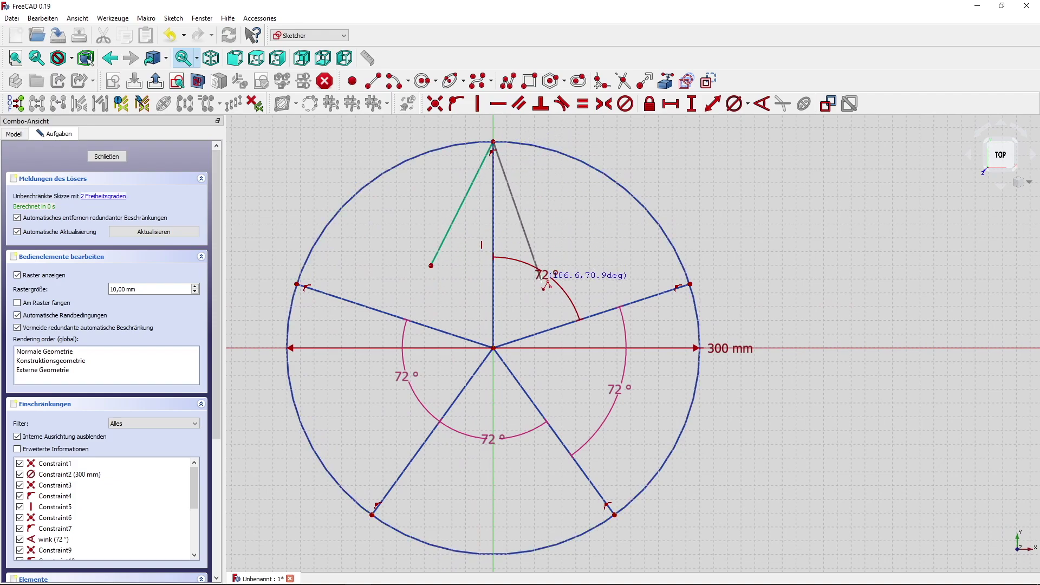
left_click(542, 278)
left_click(689, 284)
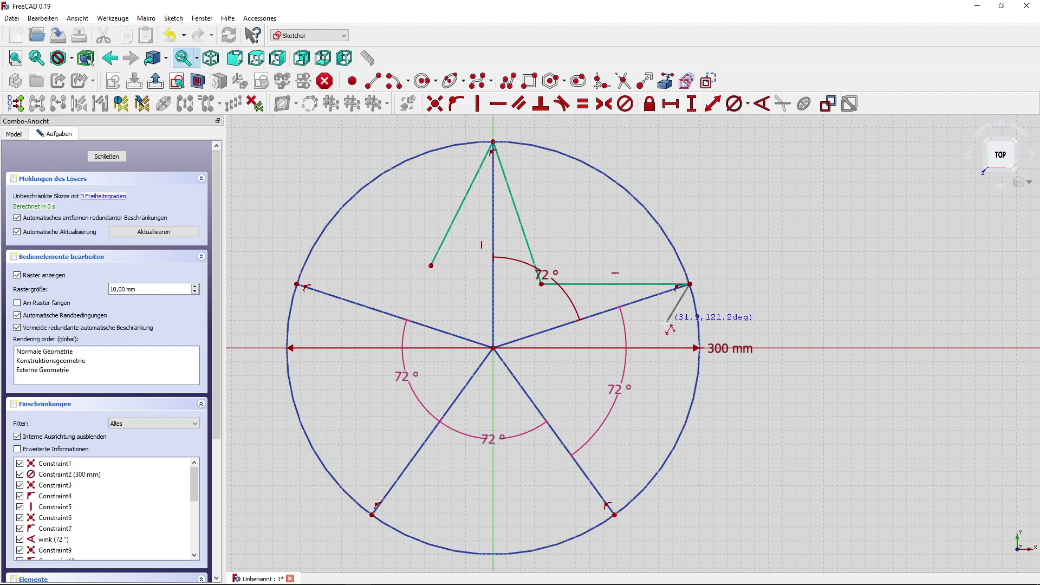
Step: Continue the outline through the lower-right, lower-left and upper-left points and close it
left_click(587, 384)
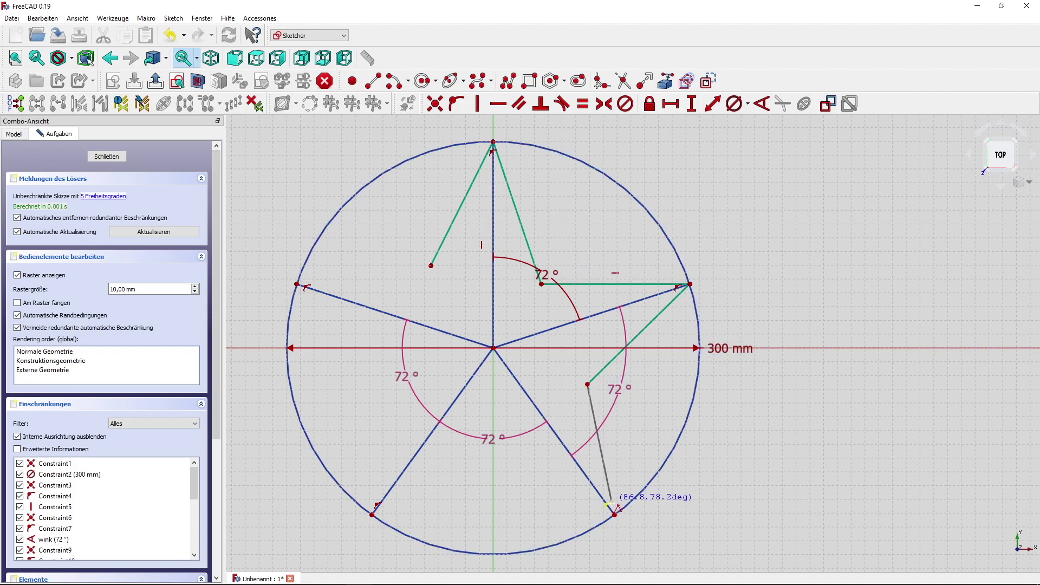
left_click(614, 515)
left_click(502, 445)
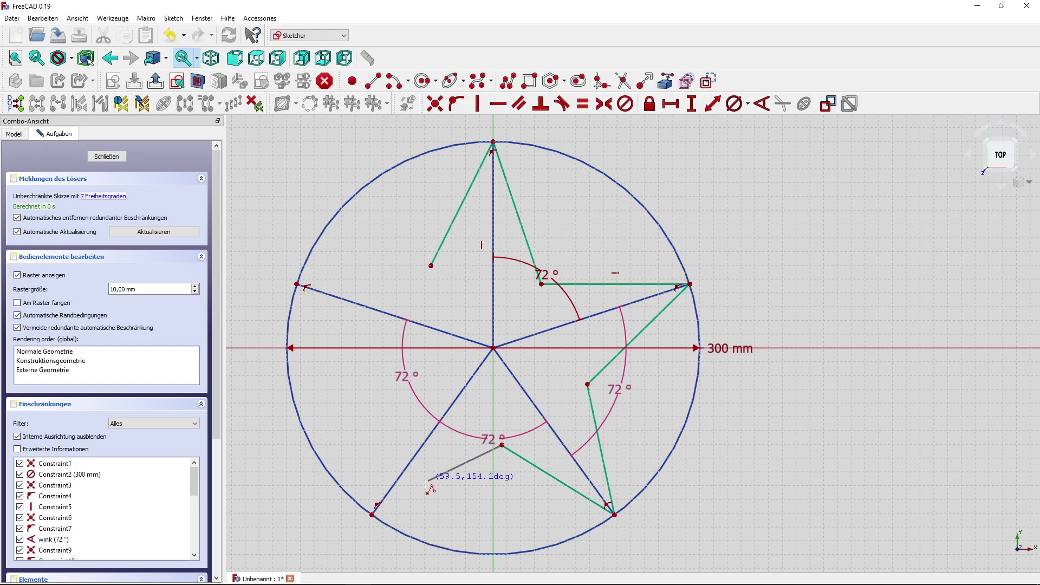
left_click(372, 514)
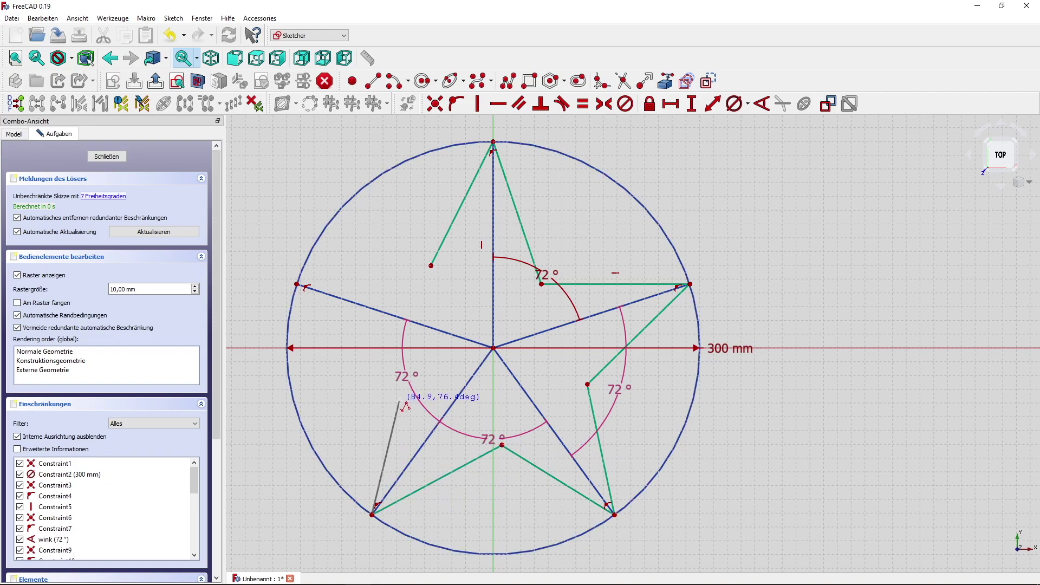
left_click(403, 394)
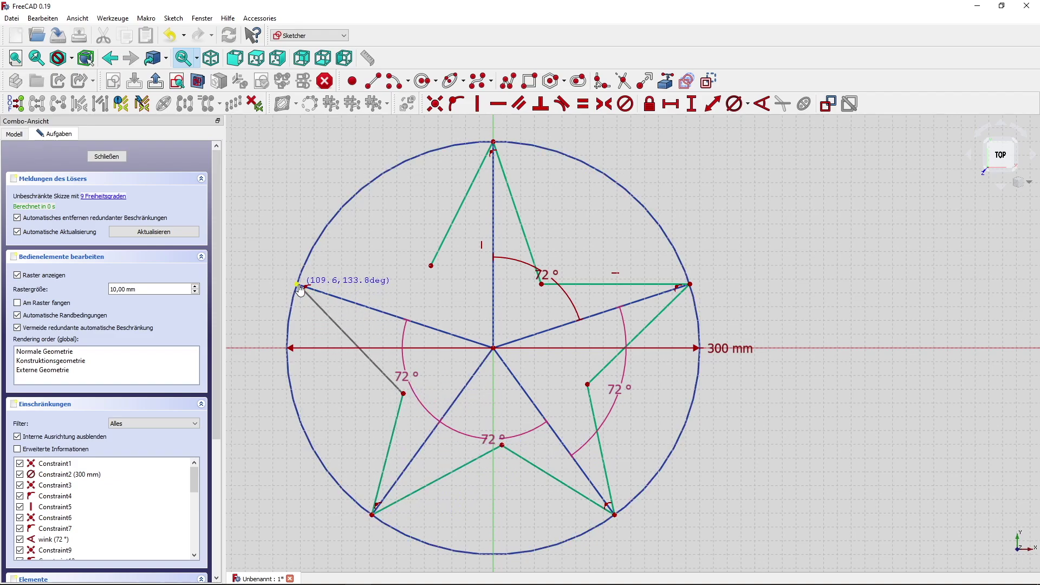
left_click(297, 284)
left_click(431, 266)
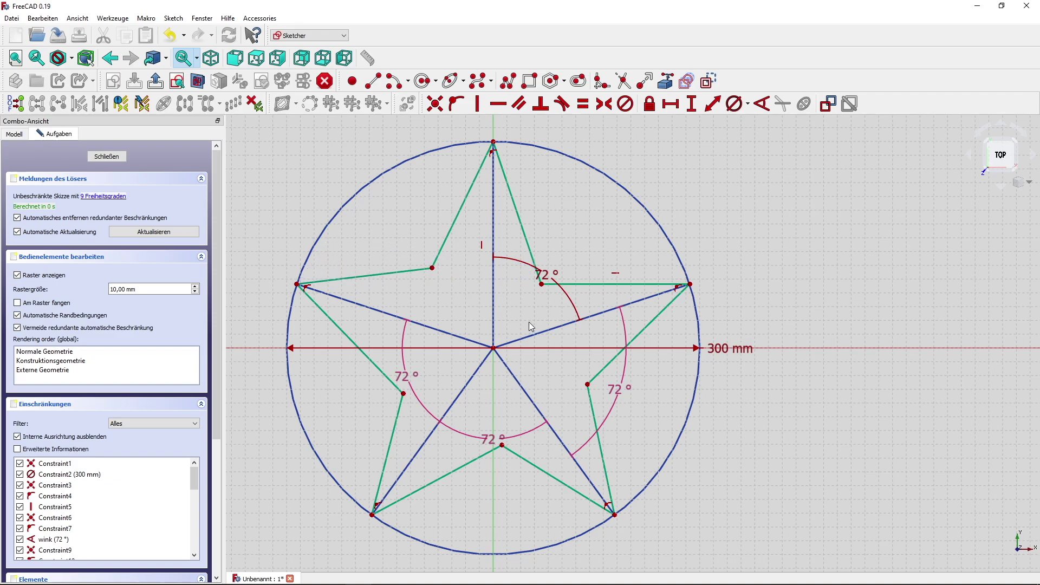
Step: Select all ten star edges and make them equal in length
left_click(454, 222)
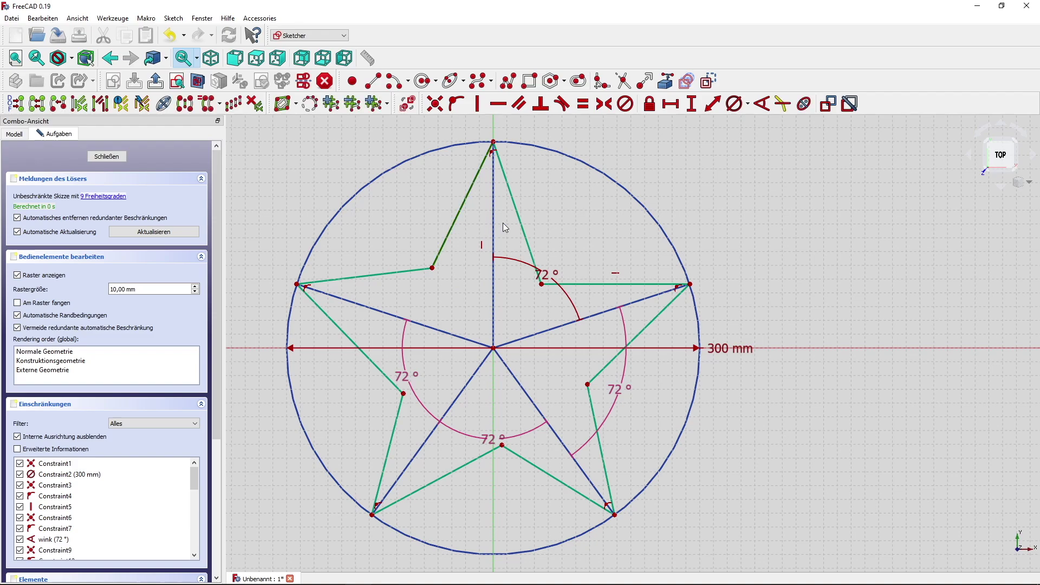
left_click(522, 230)
left_click(616, 284)
left_click(646, 327)
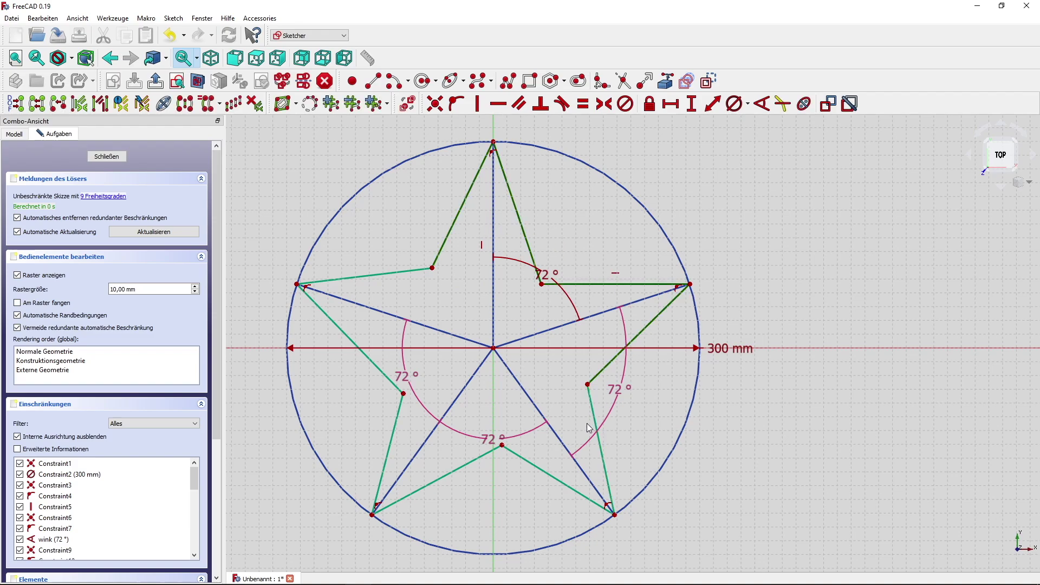
left_click(600, 447)
left_click(519, 458)
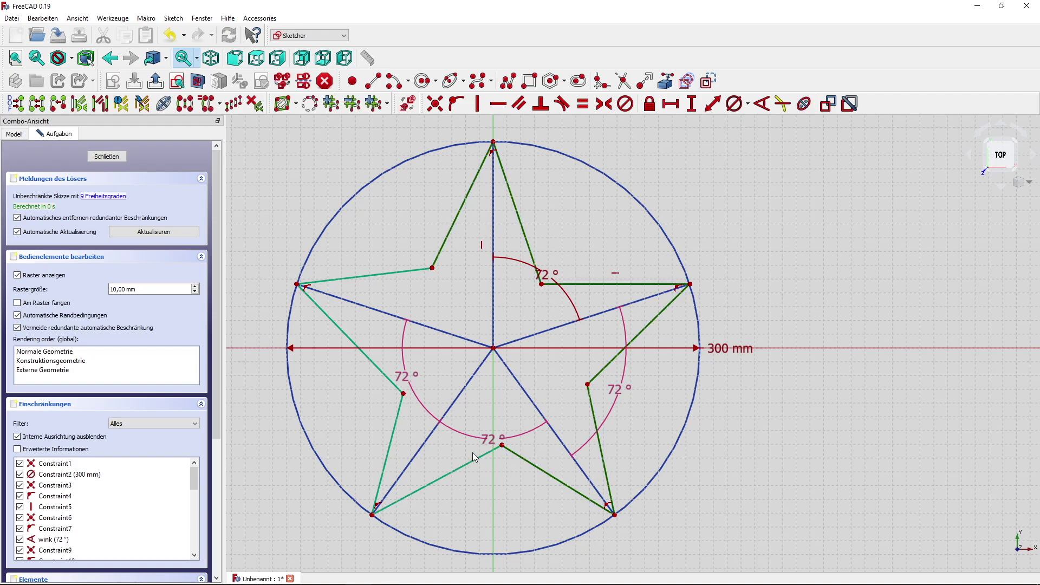
left_click(470, 463)
left_click(397, 434)
left_click(351, 343)
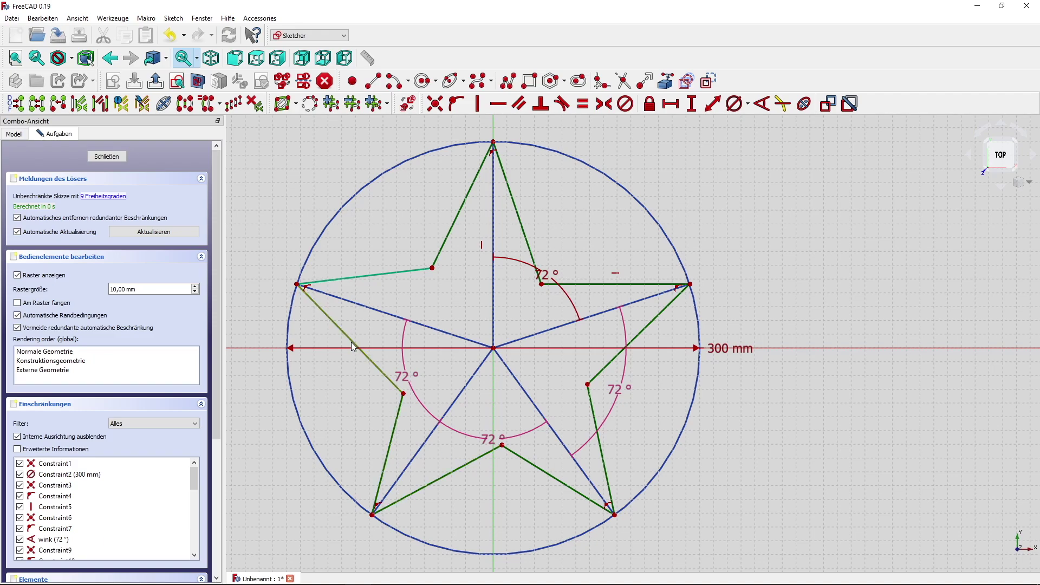
left_click(390, 273)
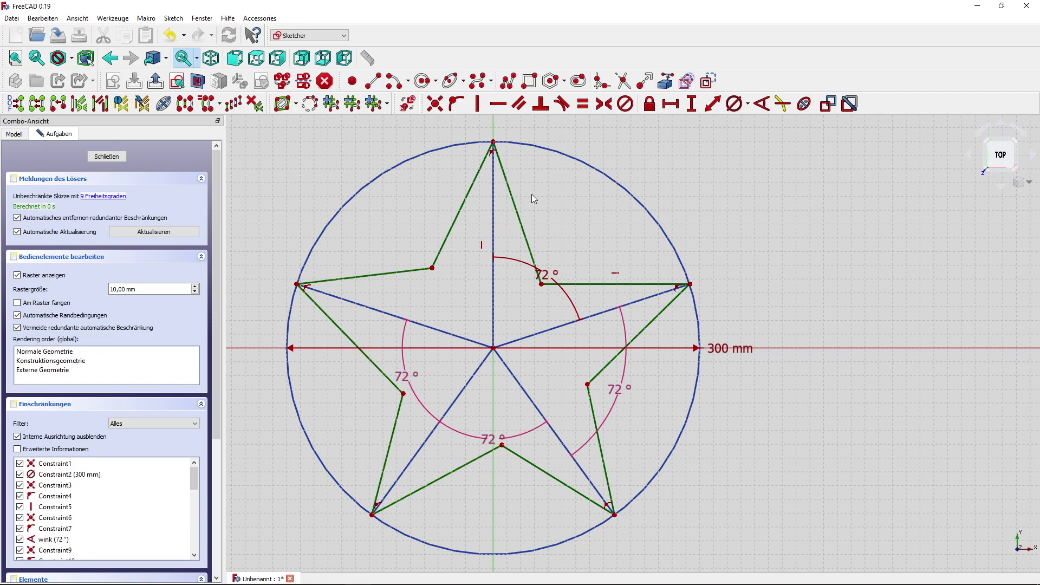
left_click(582, 105)
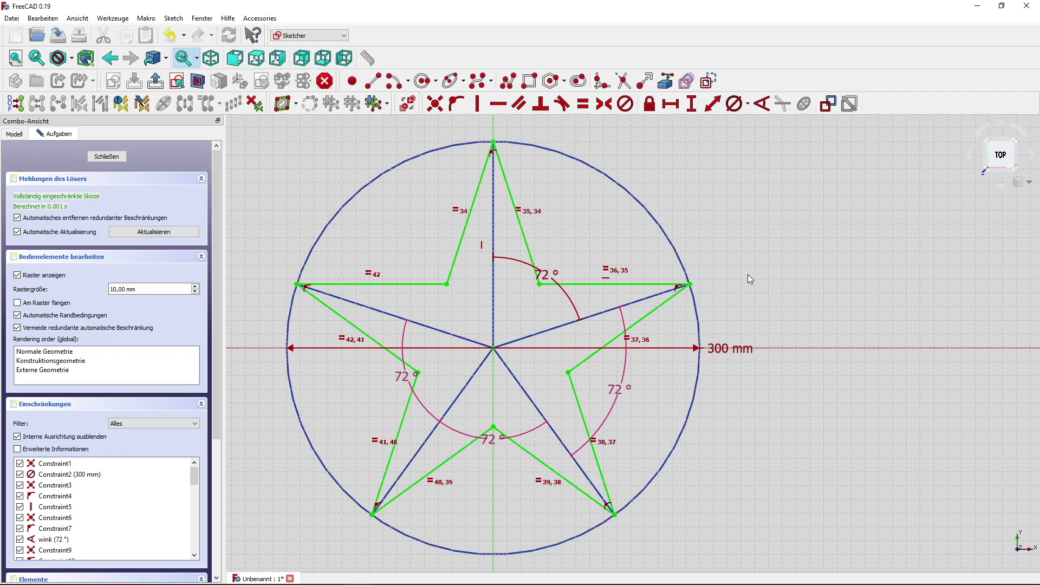
Step: Close the star sketch, clear the selection, and reopen the sketch
left_click(109, 156)
left_click_drag(116, 161, 147, 202)
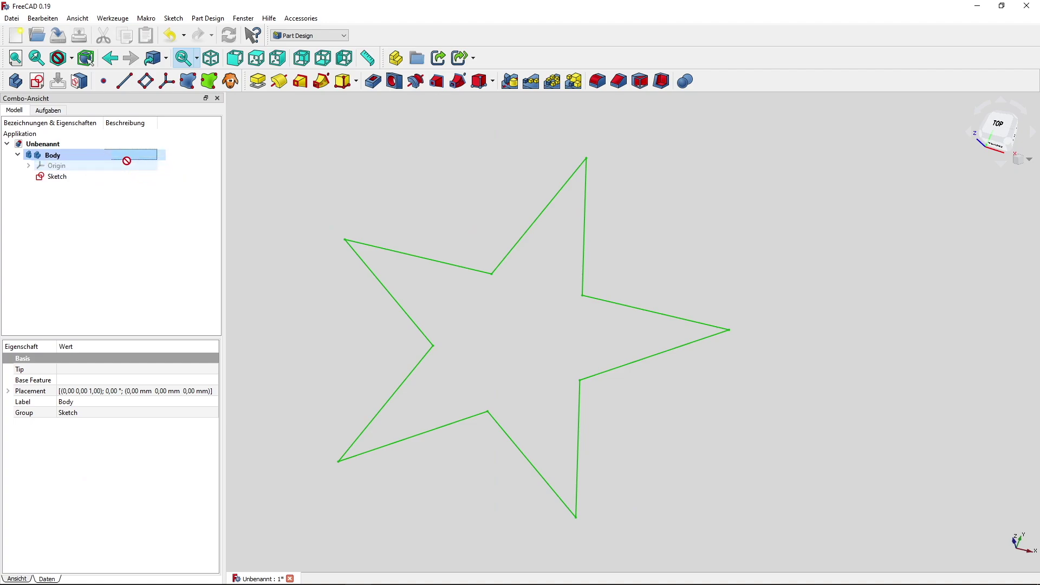
left_click(147, 202)
double_click(108, 178)
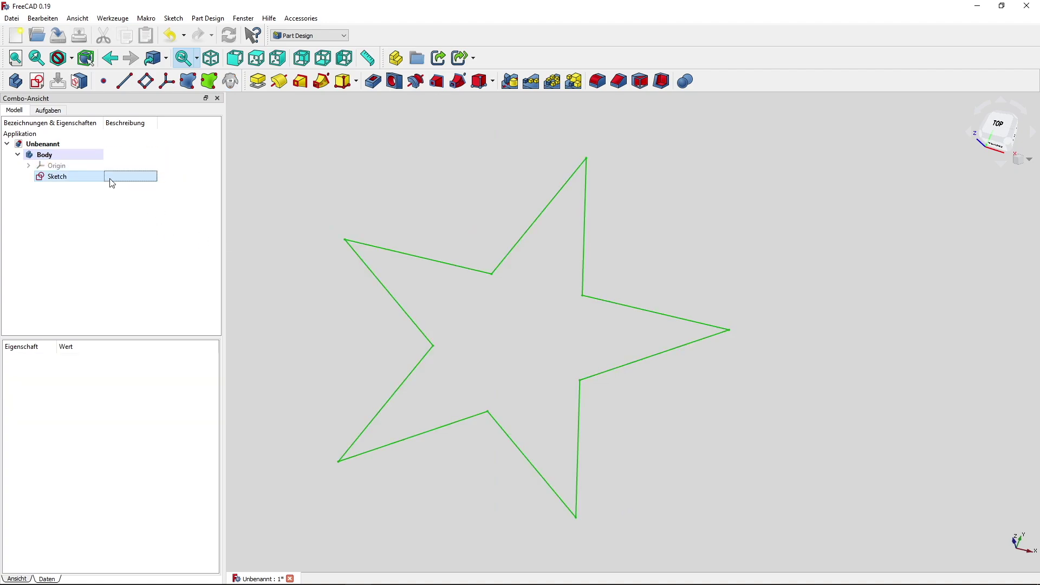
Step: Delete the upper-right edge's equal constraint and drag that edge to reshape the star
middle_click_drag(399, 283, 379, 251)
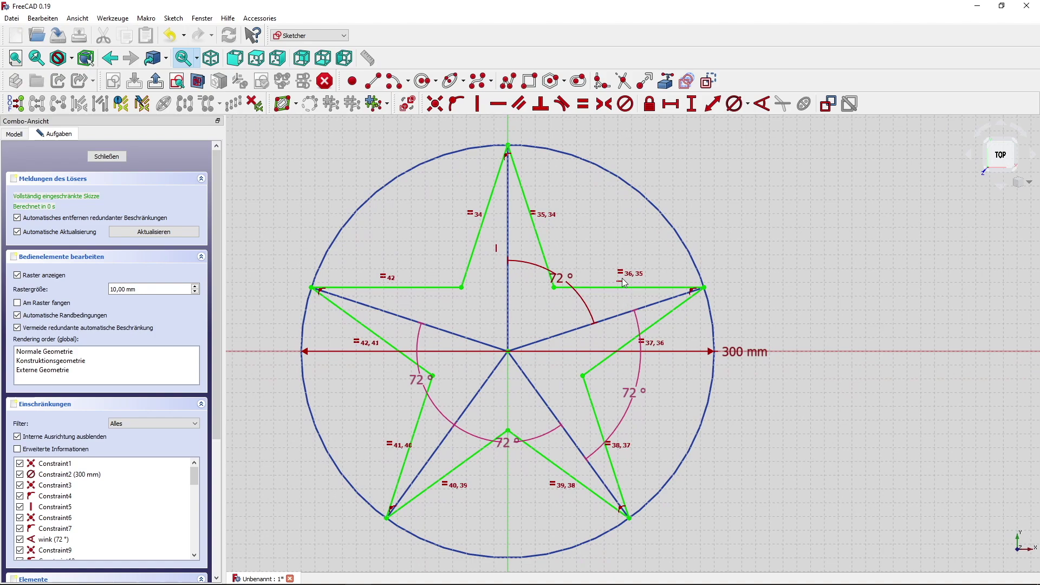
scroll(617, 280, "up", 3)
scroll(606, 285, "up", 1)
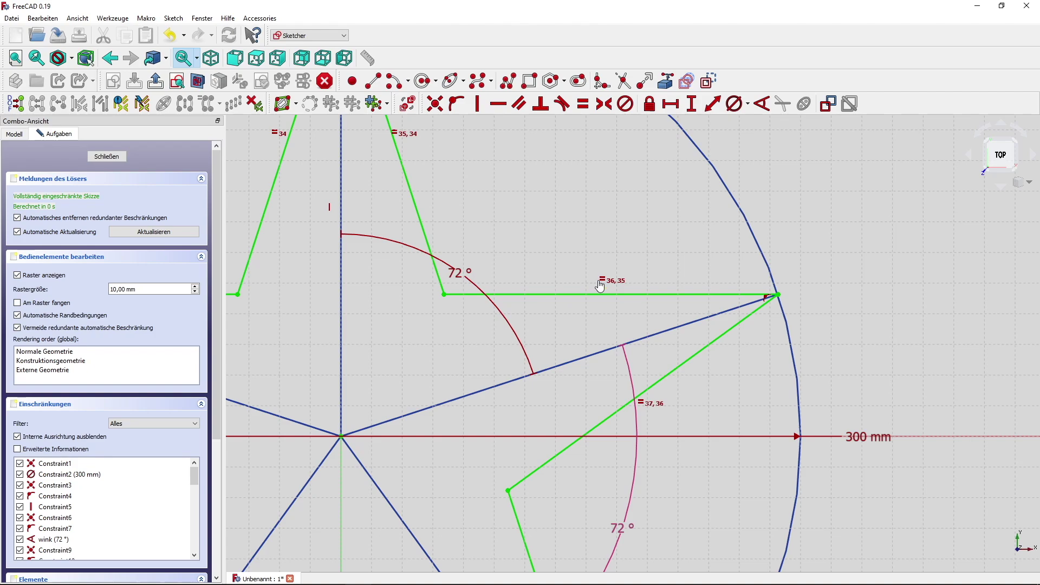
left_click(601, 281)
key("Delete")
scroll(595, 284, "down", 5)
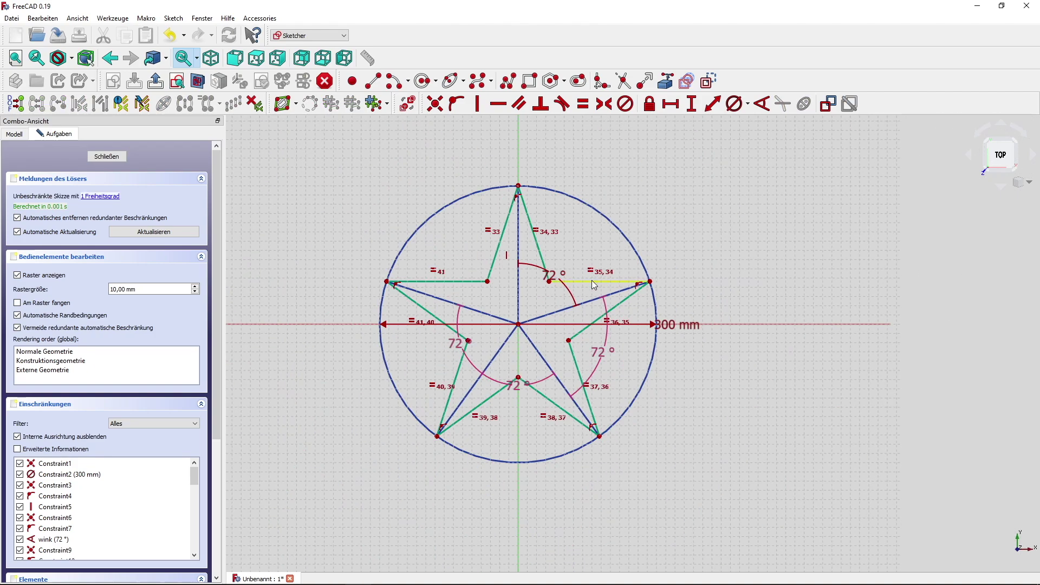
mouse_move(594, 285)
left_mouse_down()
mouse_move(581, 304)
mouse_move(666, 128)
left_mouse_up()
scroll(588, 272, "up", 2)
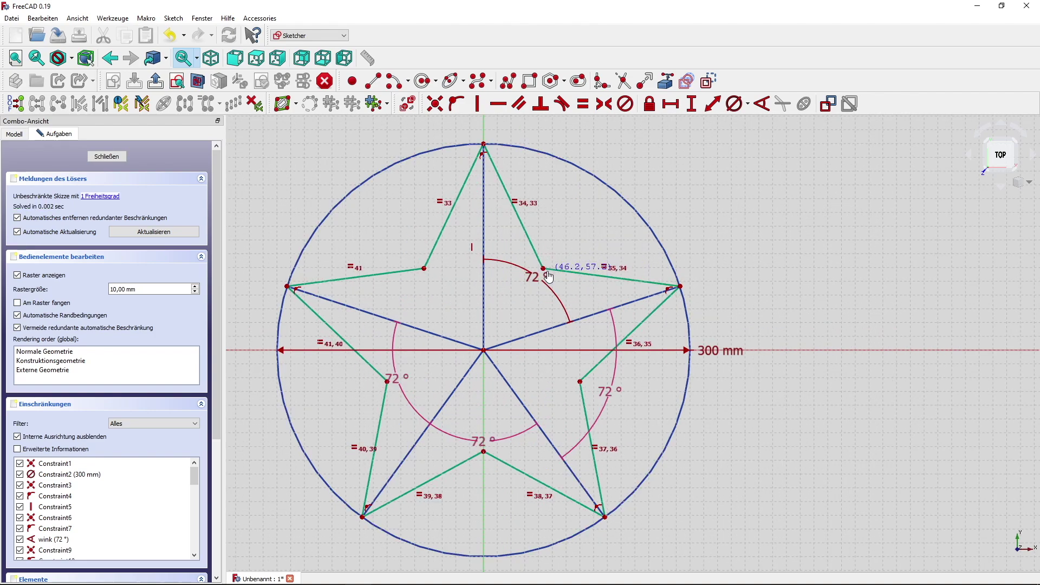
Step: Add and remove a trial 100 mm edge length, then drag the upper-right inner vertex inward
left_click(713, 103)
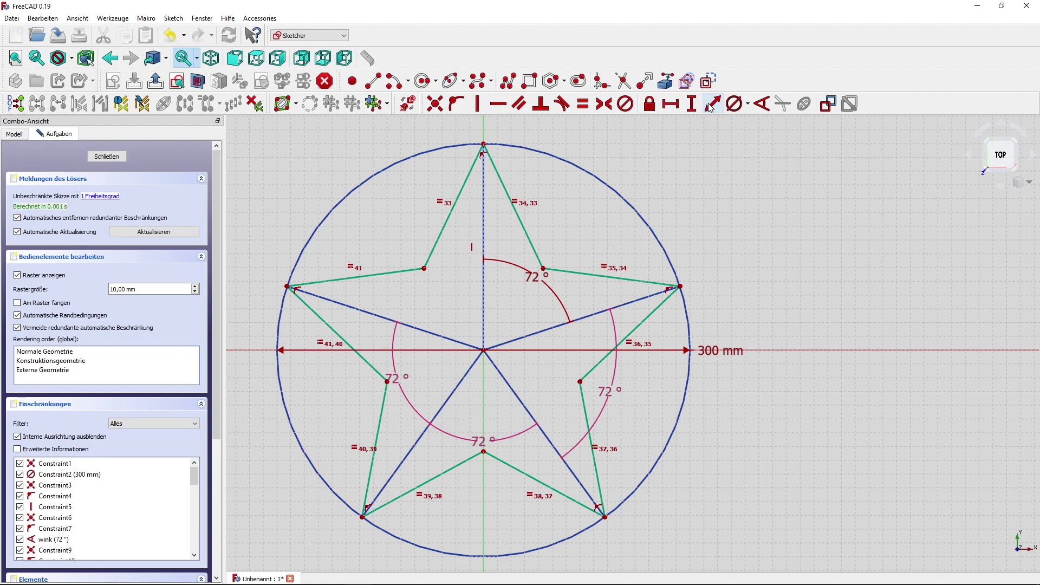
left_click(589, 274)
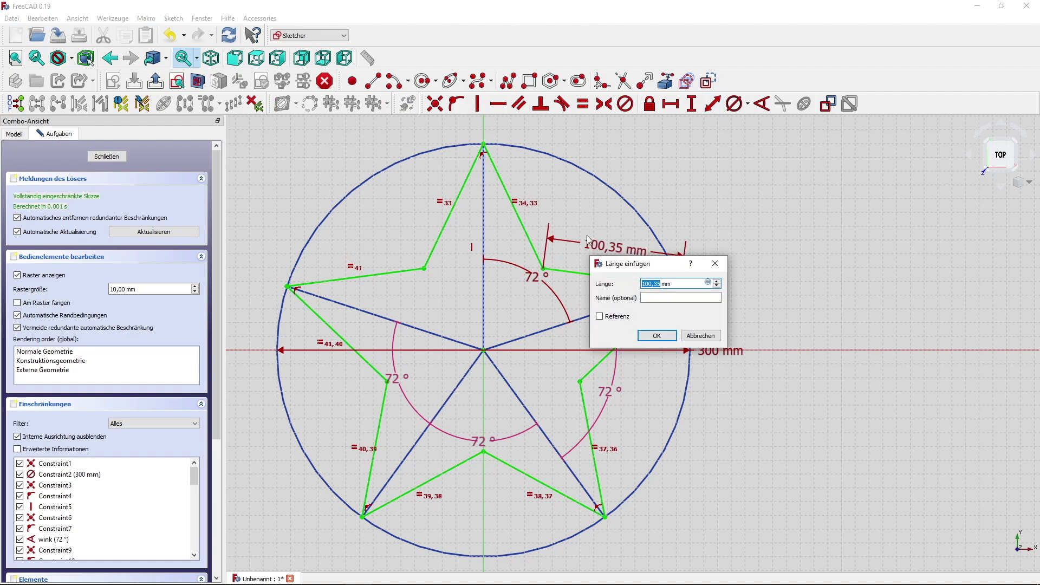
type("100")
key("Return")
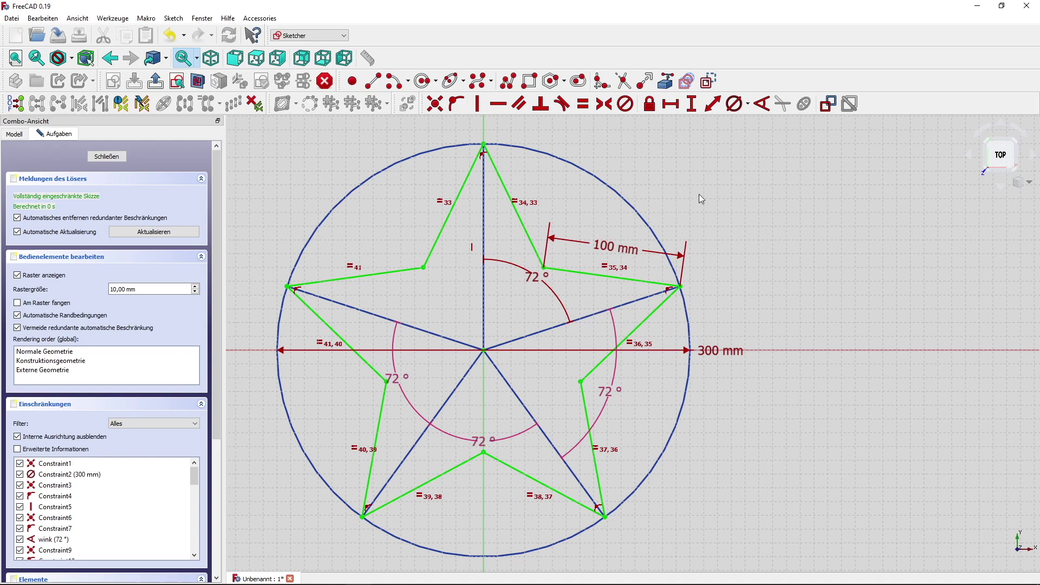
left_click(629, 251)
key("Delete")
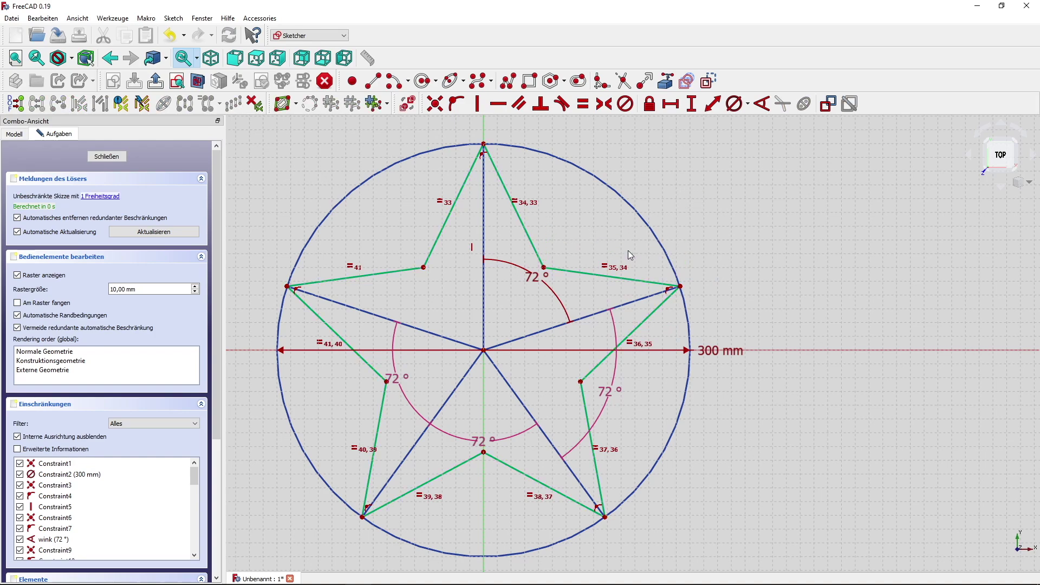
mouse_move(543, 267)
left_mouse_down()
mouse_move(539, 290)
mouse_move(528, 288)
left_mouse_up()
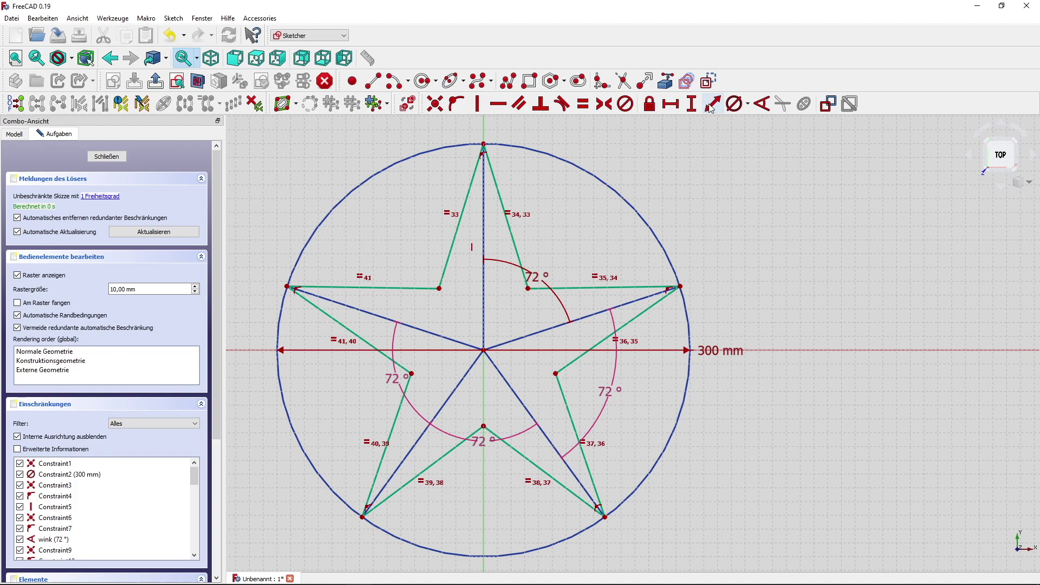
Step: Add a trial 50 mm centre-to-vertex distance and delete it again
left_click(528, 289)
type("50")
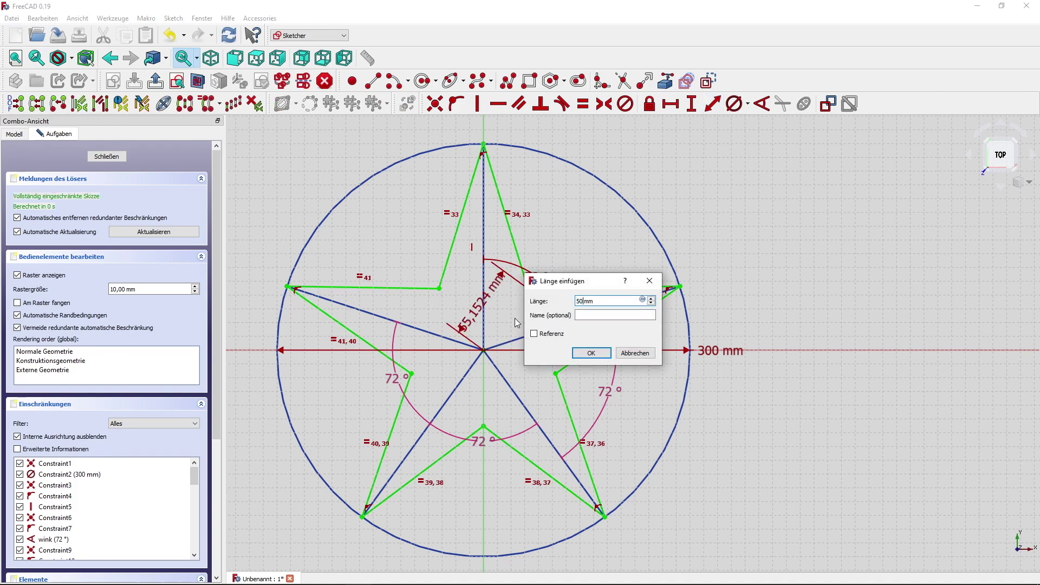
key("Return")
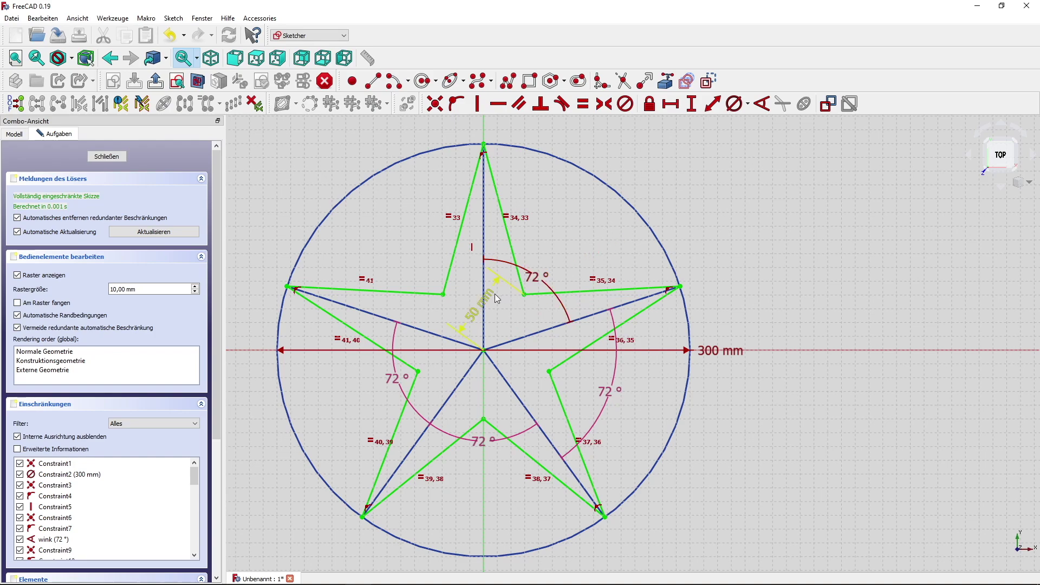
left_click_drag(476, 307, 508, 317)
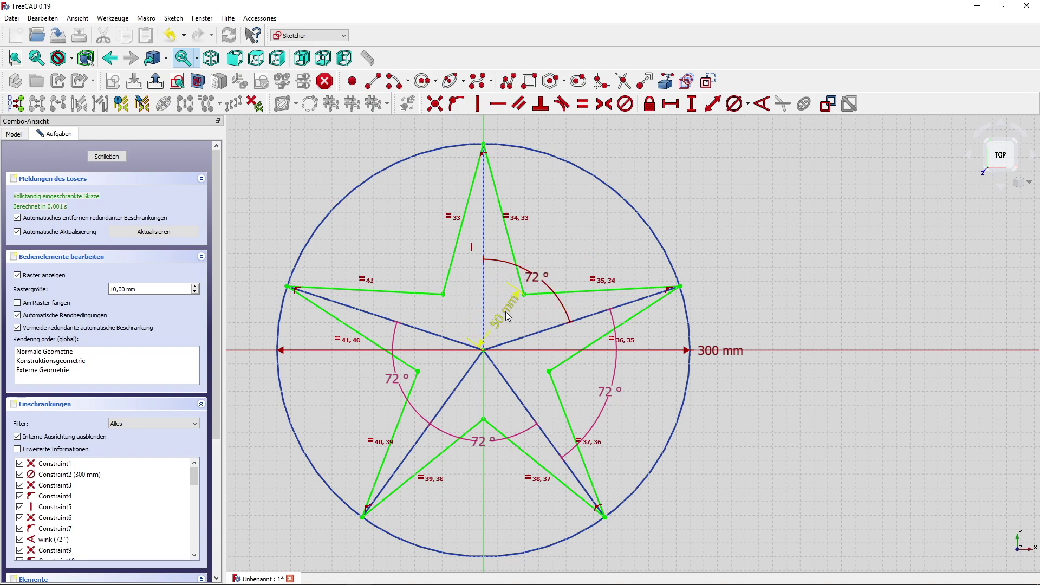
key("Delete")
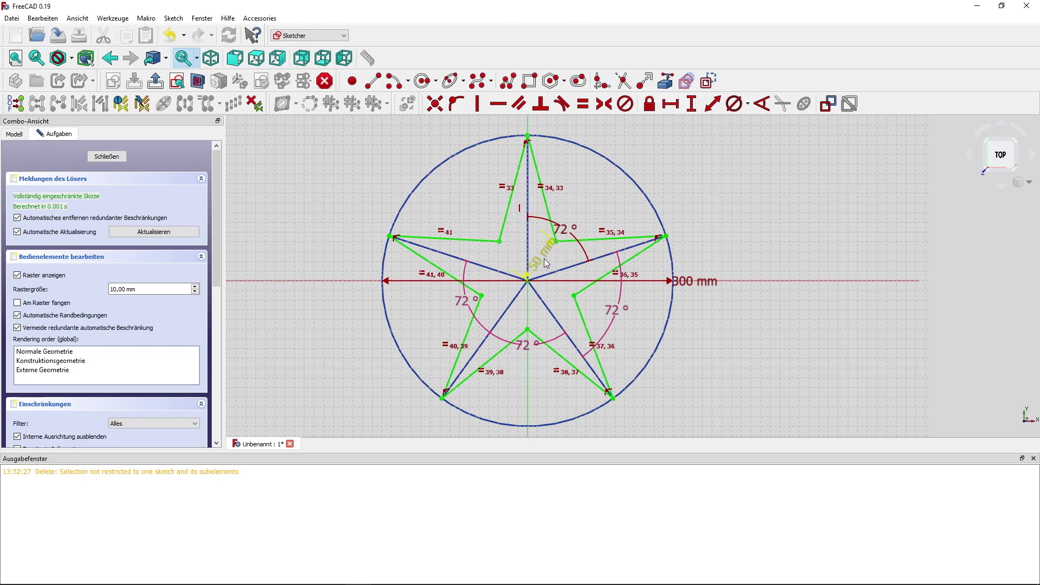
left_click(546, 264)
key("Delete")
Step: Make the 35/34 inner arm edge horizontal and close the finished sketch
left_click(569, 240)
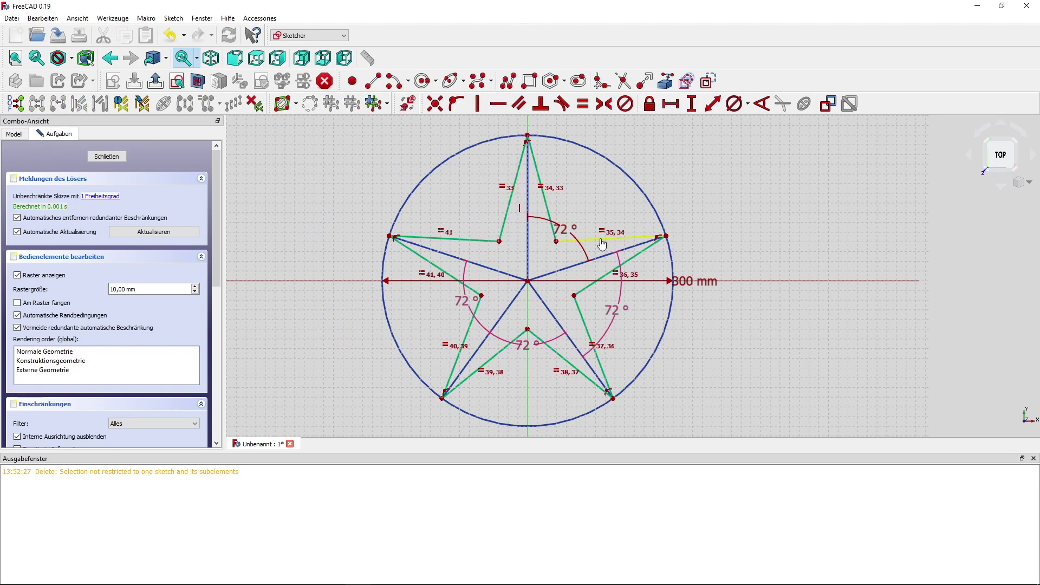
left_click(499, 107)
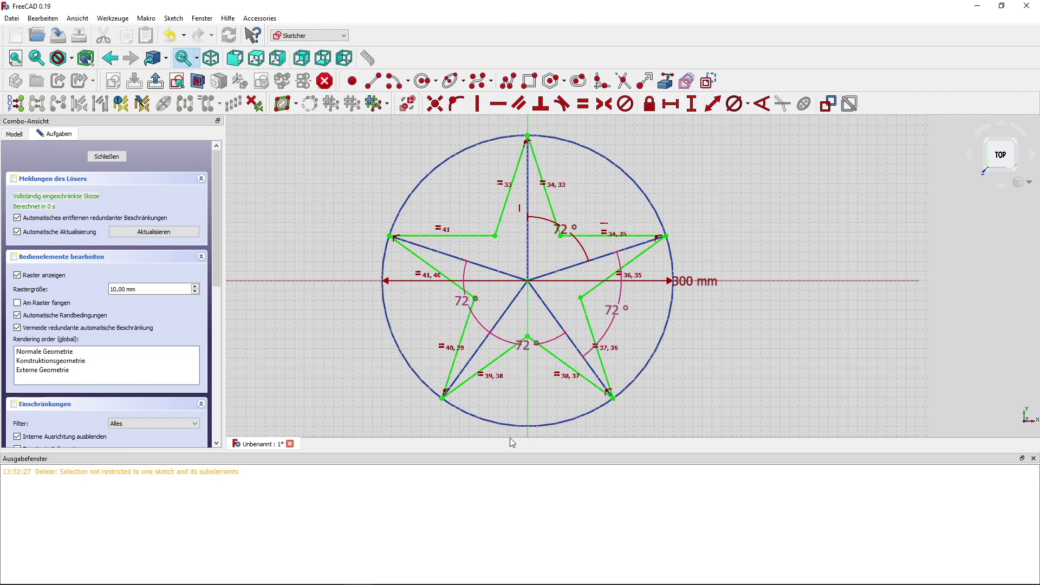
left_click(1033, 458)
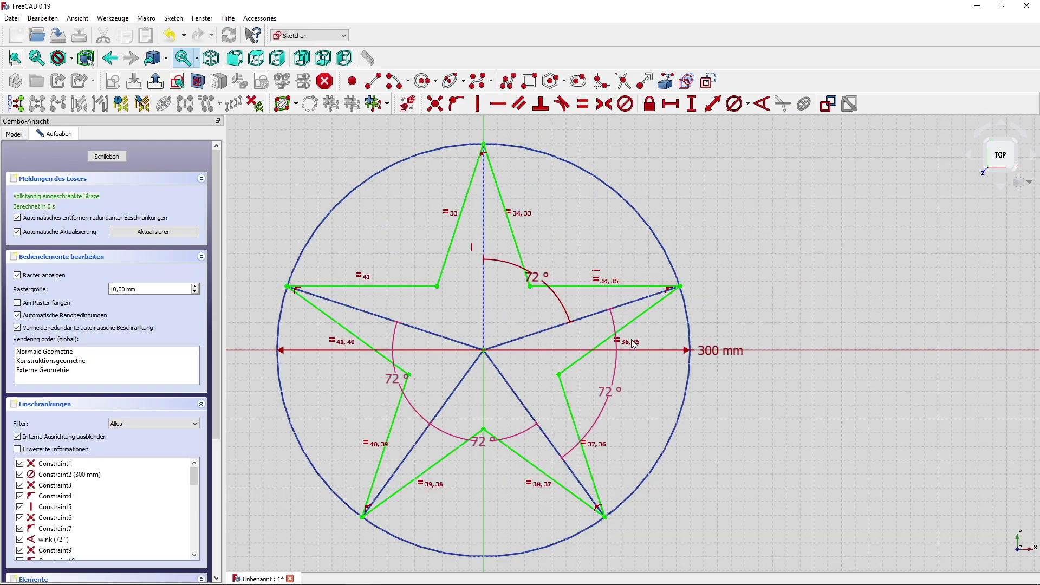
left_click(108, 156)
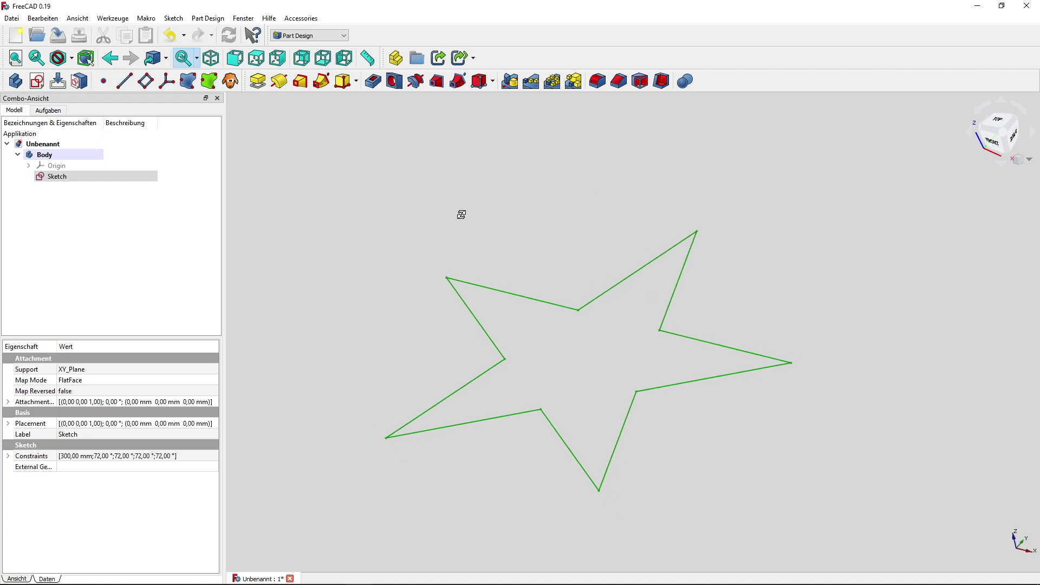
Step: Pad the star sketch to 30 mm and select the solid's top face
left_click(324, 220)
left_click(116, 180)
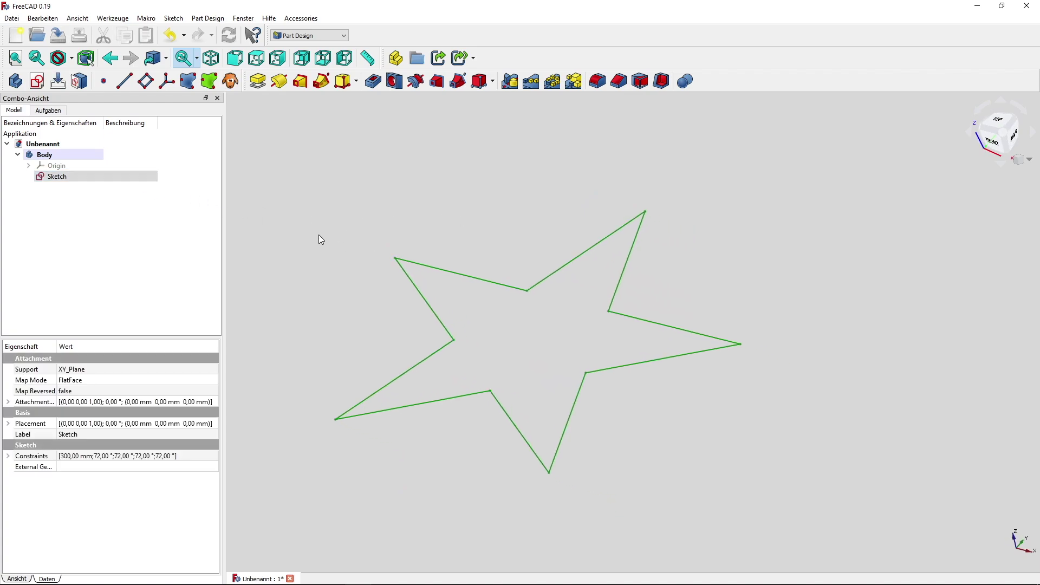
left_click(259, 89)
type("30mm")
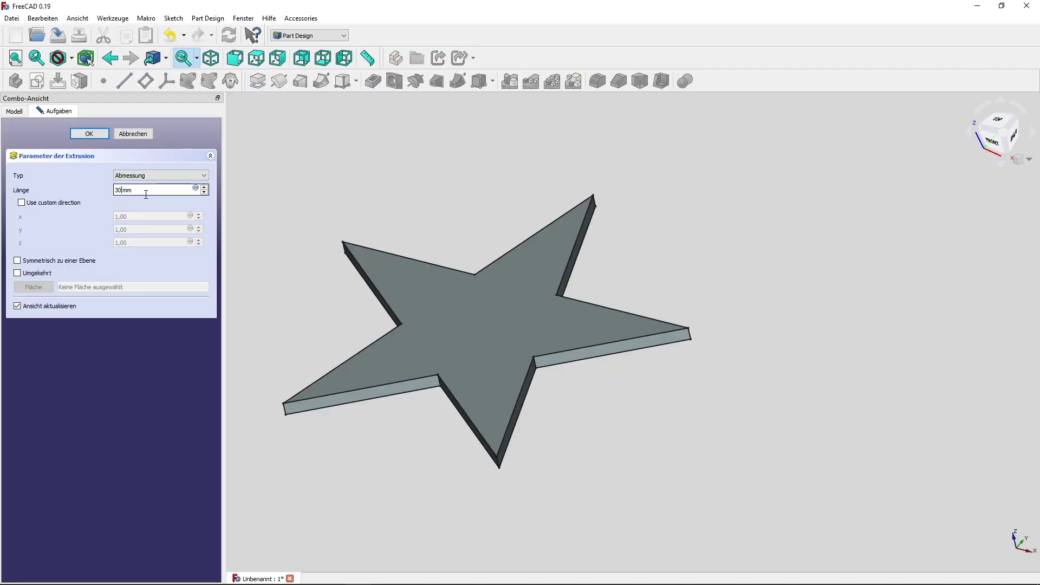
key("Return")
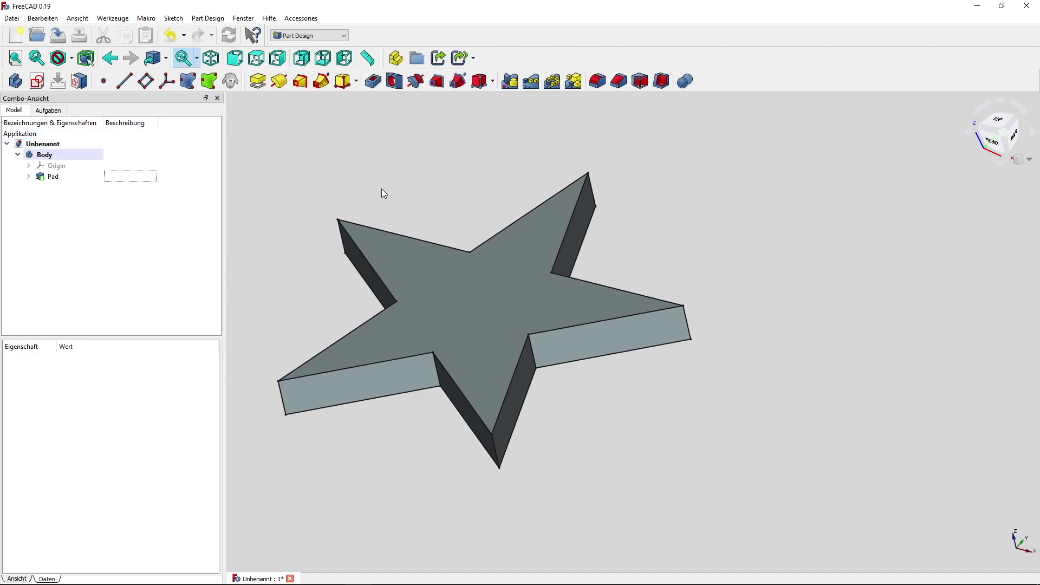
mouse_move(427, 201)
middle_mouse_down()
mouse_move(580, 242)
mouse_move(906, 267)
mouse_move(486, 217)
middle_mouse_up()
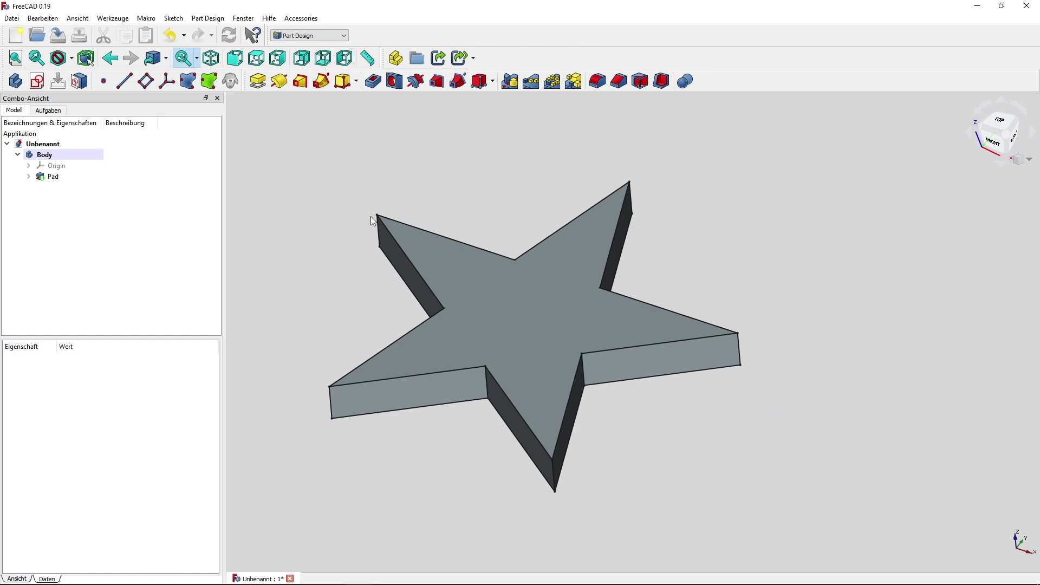
left_click(477, 293)
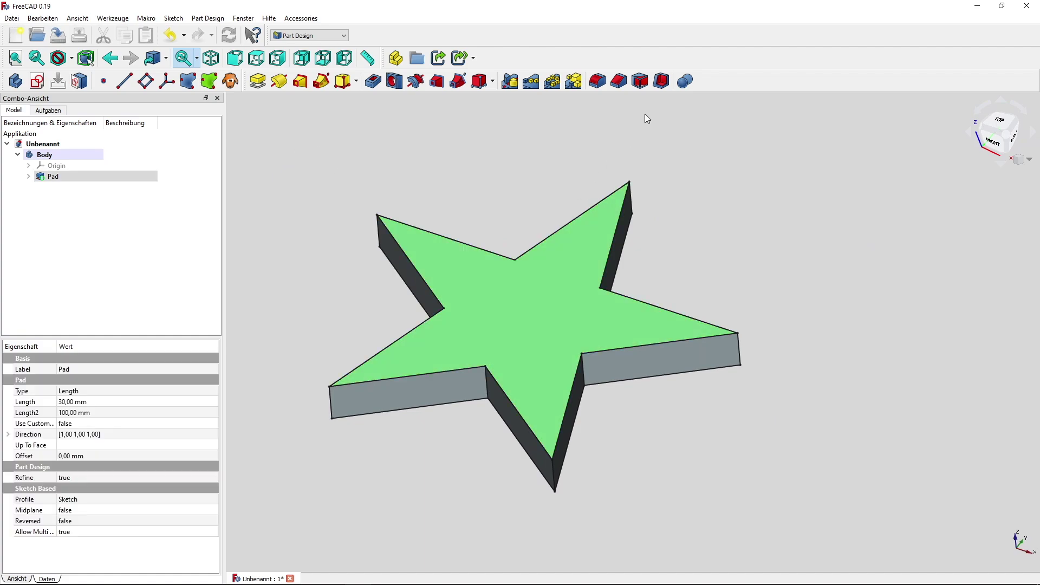
Step: Shell the star inward with 2 mm Thickness, removing the top face, then reopen the feature
left_click(661, 82)
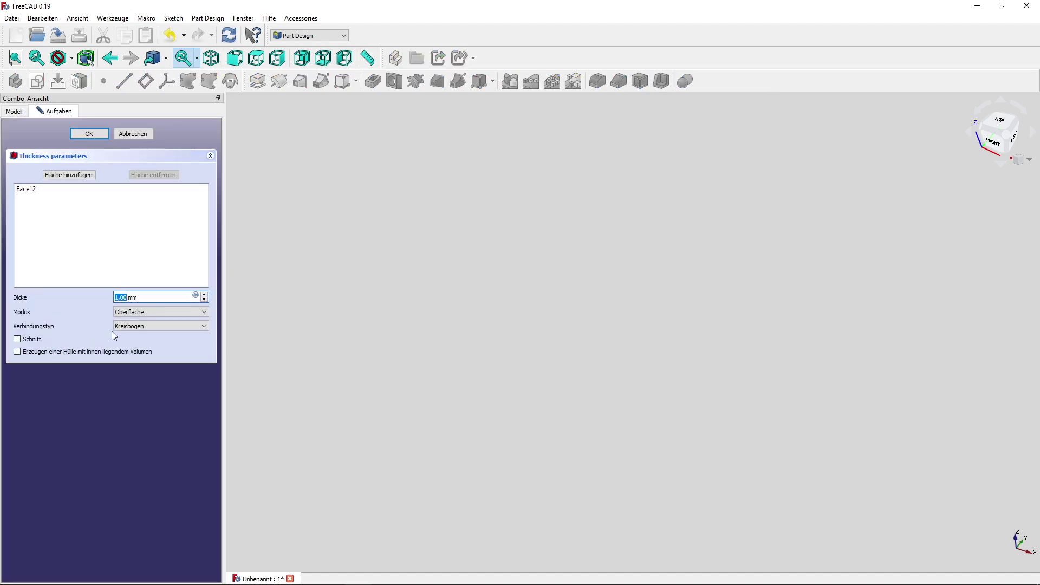
left_click(83, 352)
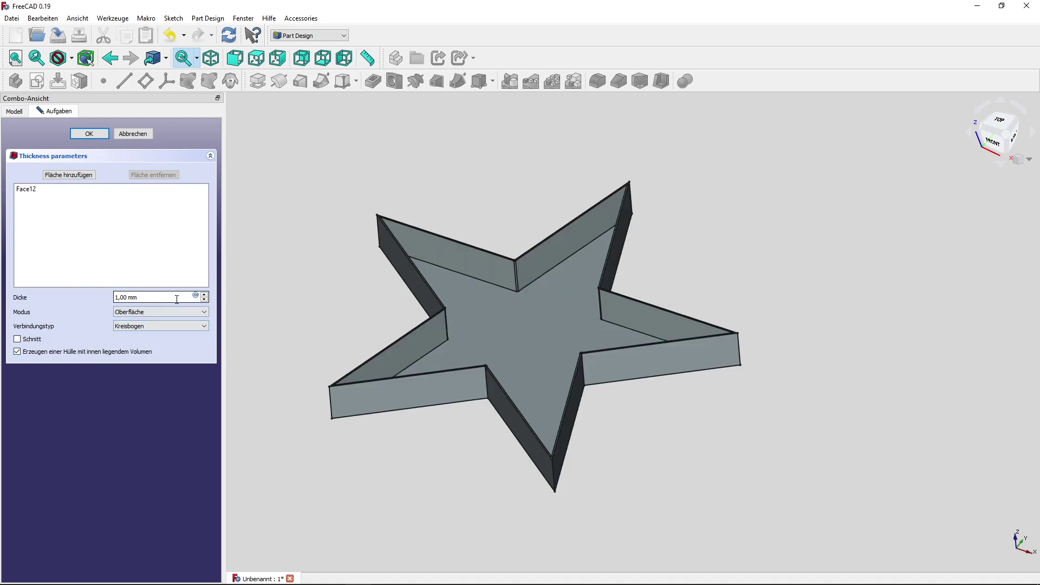
double_click(127, 296)
type("2")
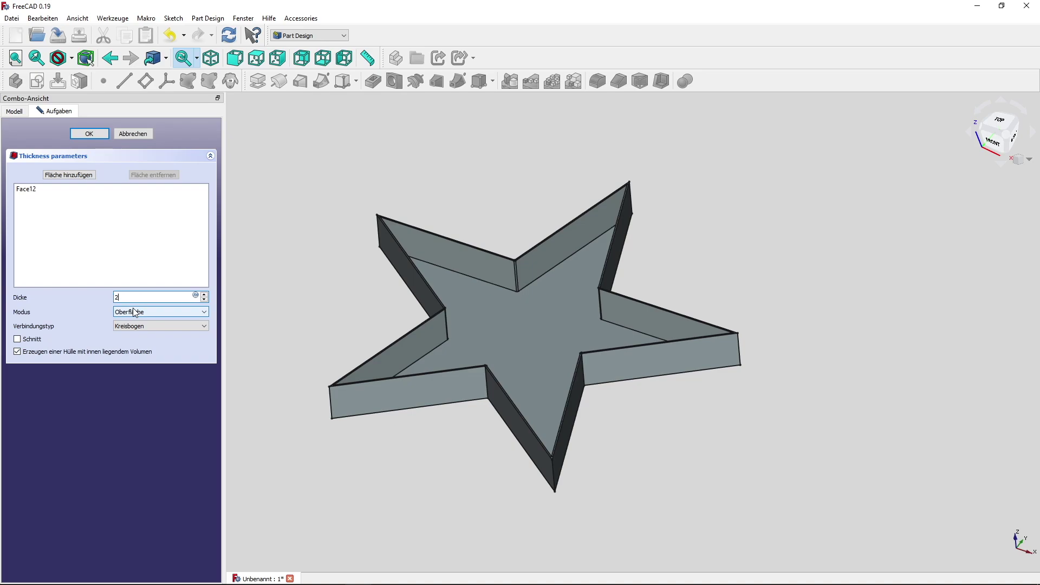
left_click(102, 135)
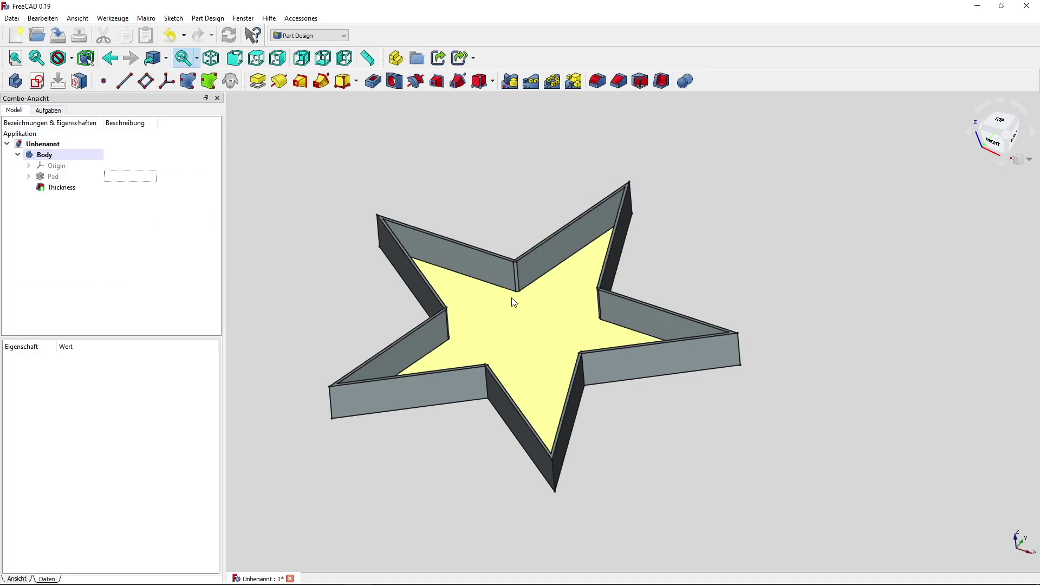
mouse_move(513, 299)
middle_mouse_down()
mouse_move(737, 352)
mouse_move(497, 292)
middle_mouse_up()
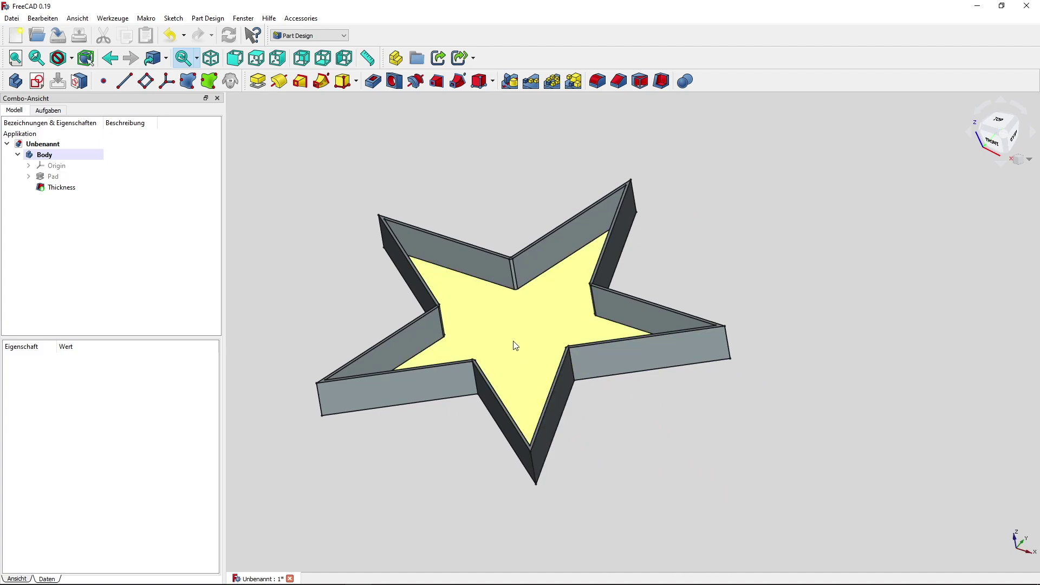
middle_click_drag(508, 351, 564, 364)
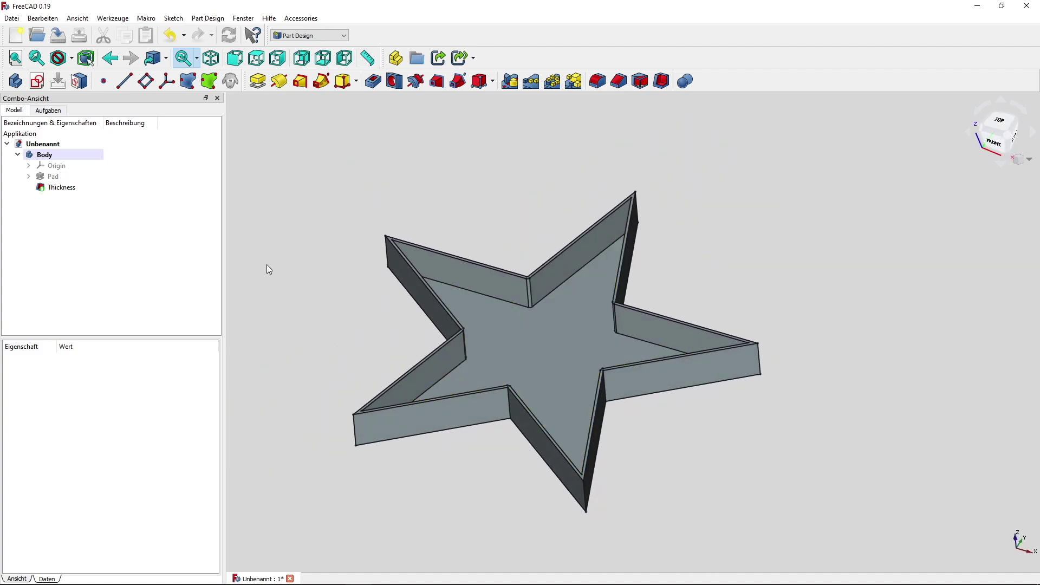
left_click(81, 188)
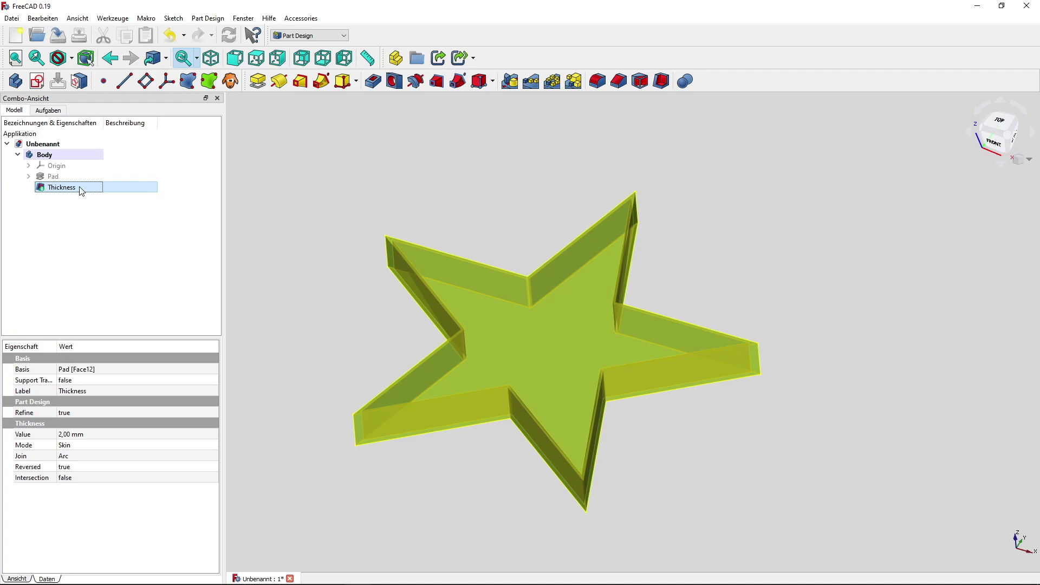
double_click(81, 189)
Step: Add the star's bottom face to the removed faces, apply the Thickness shell and inspect the hollow result
left_click(70, 175)
mouse_move(745, 496)
middle_mouse_down()
mouse_move(764, 493)
mouse_move(692, 353)
mouse_move(569, 300)
middle_mouse_up()
left_click(569, 300)
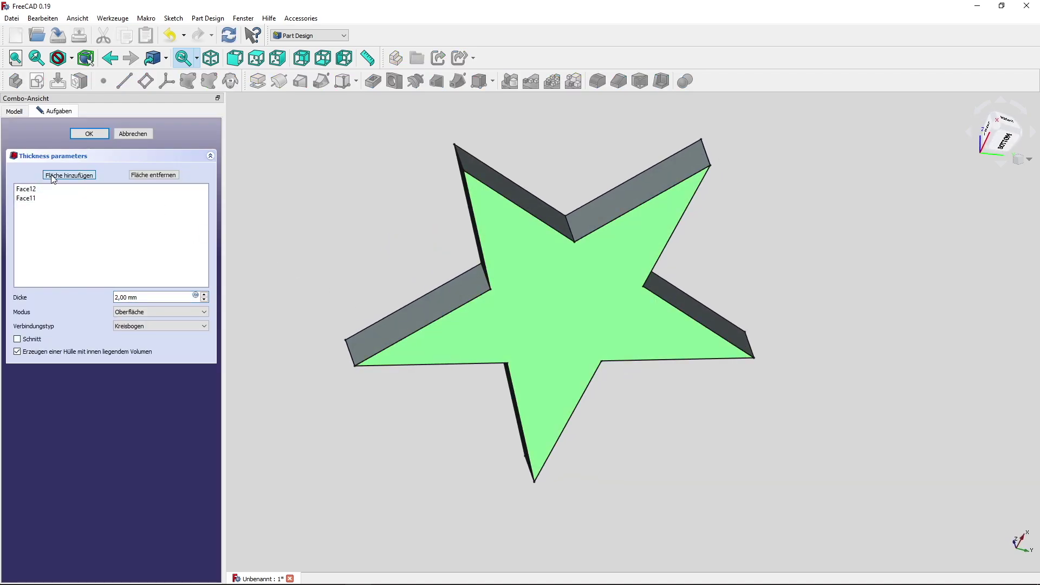
left_click(91, 135)
mouse_move(293, 217)
middle_mouse_down()
mouse_move(355, 227)
mouse_move(712, 368)
mouse_move(619, 339)
mouse_move(508, 328)
middle_mouse_up()
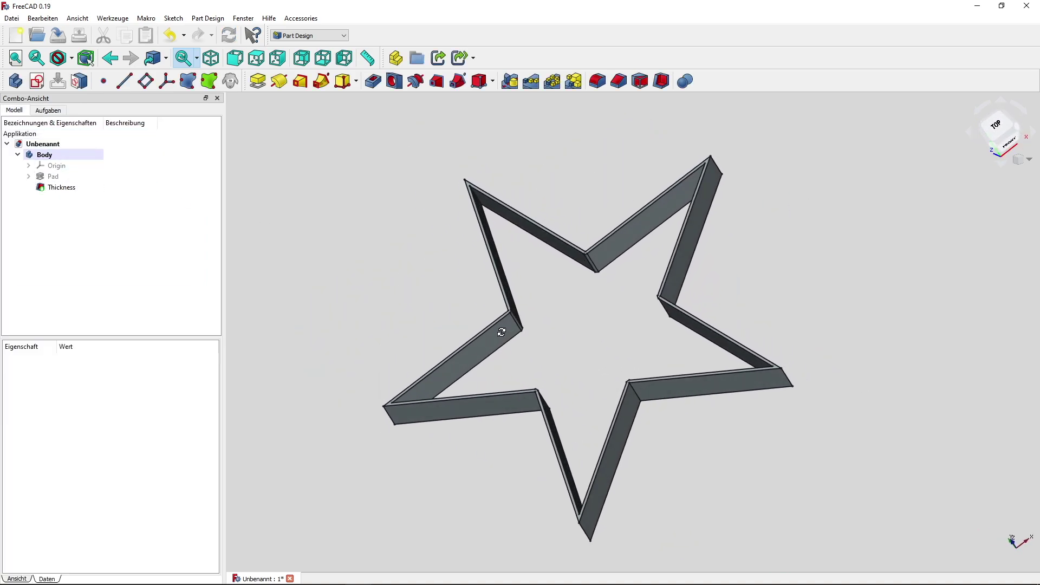
scroll(509, 325, "up", 2)
Step: Delete the Thickness feature so the Body holds only the solid padded star
left_click(74, 188)
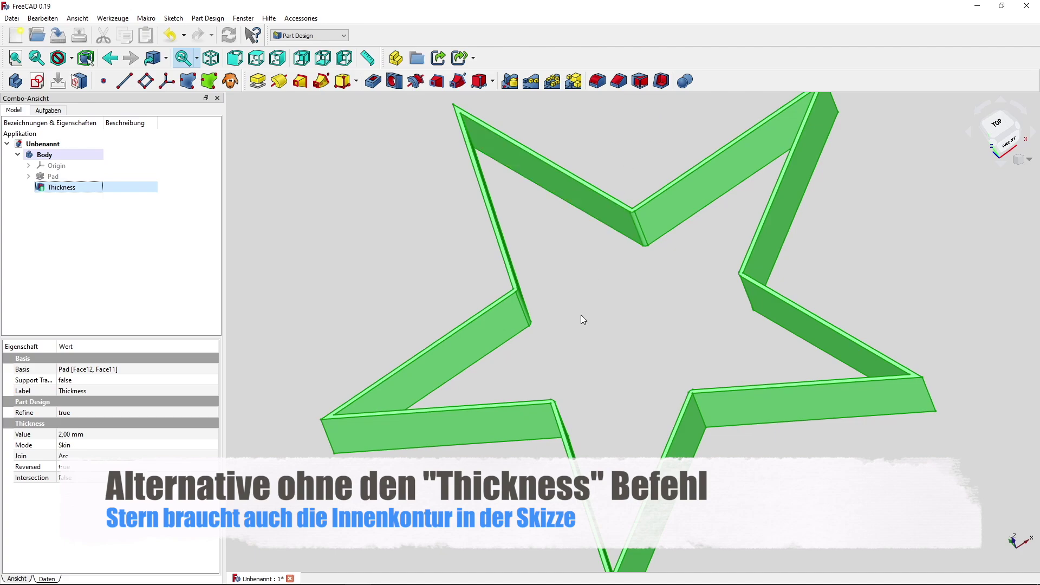
left_click(589, 337)
mouse_move(589, 336)
middle_mouse_down()
mouse_move(576, 344)
mouse_move(557, 325)
mouse_move(546, 342)
middle_mouse_up()
scroll(546, 339, "down", 2)
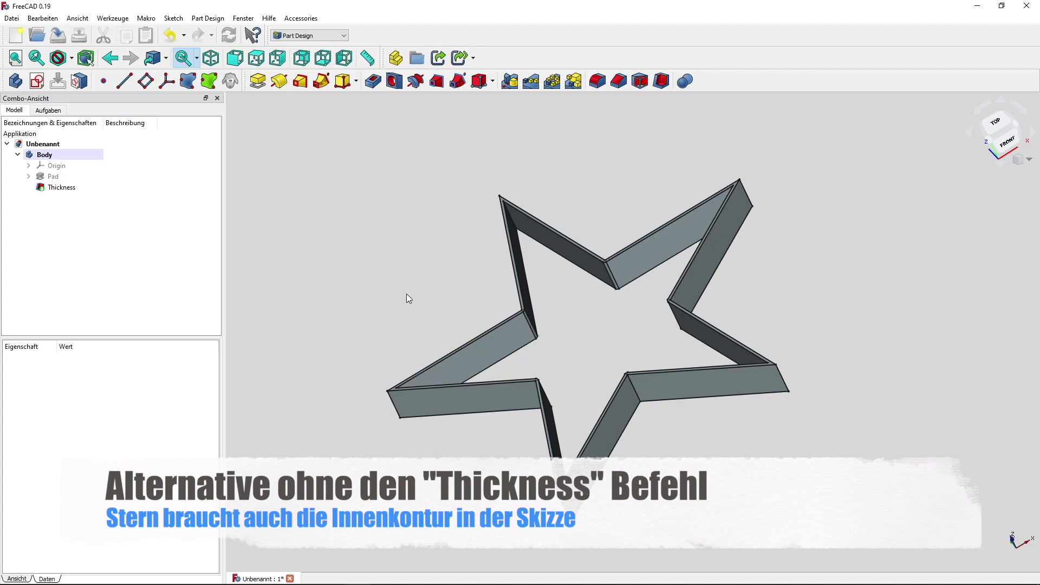
left_click(108, 188)
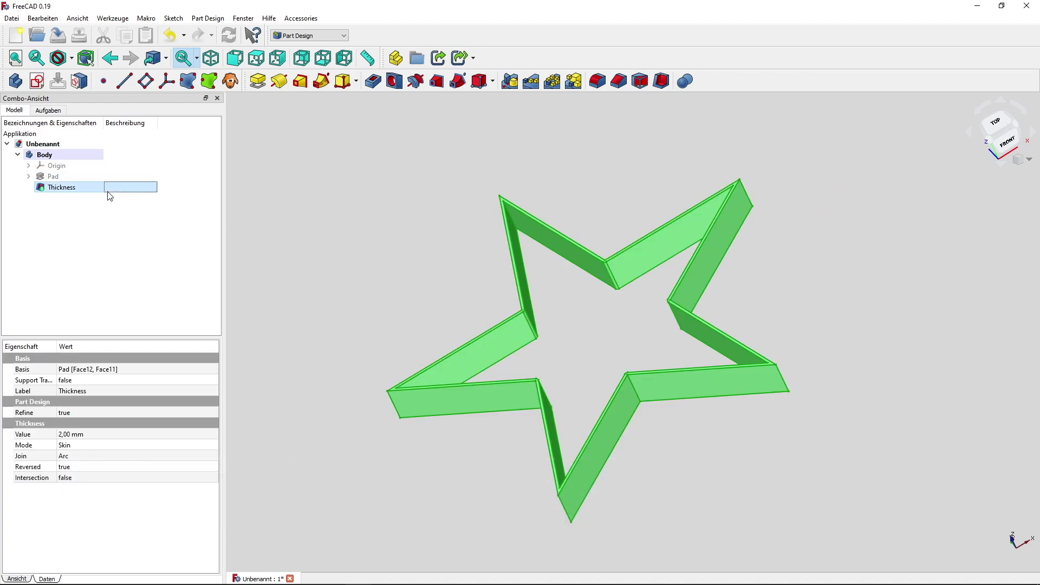
key("Delete")
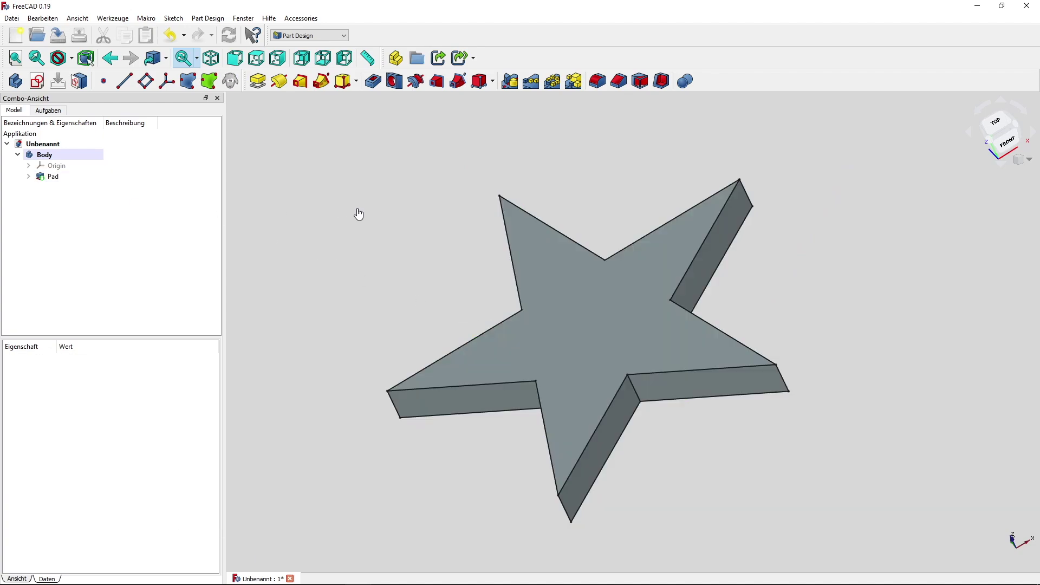
Step: Expand Pad in the Model tree and open its star Sketch in the Sketcher
middle_click_drag(390, 269, 351, 257)
left_click(36, 182)
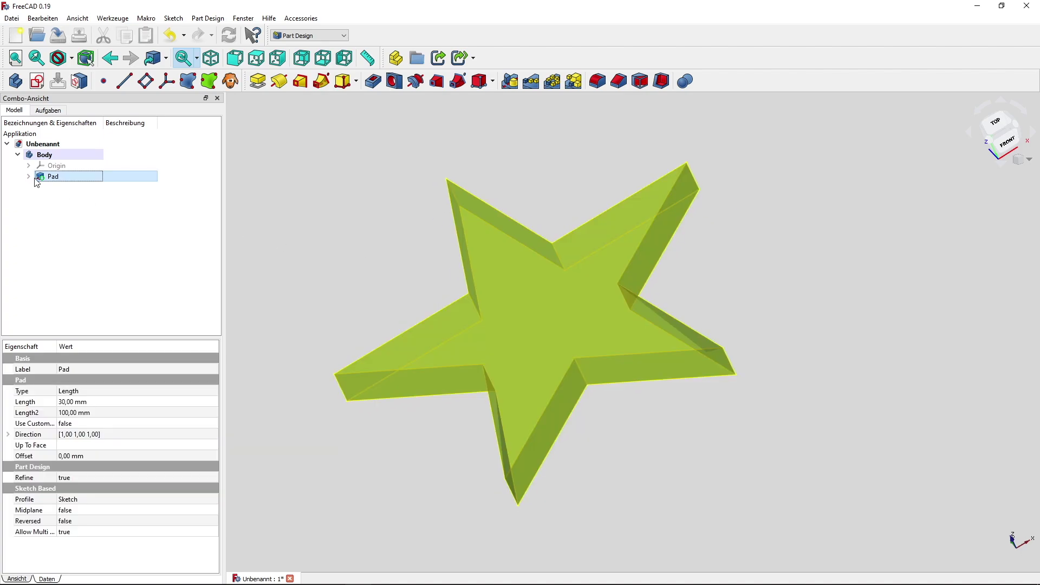
left_click(28, 176)
double_click(61, 187)
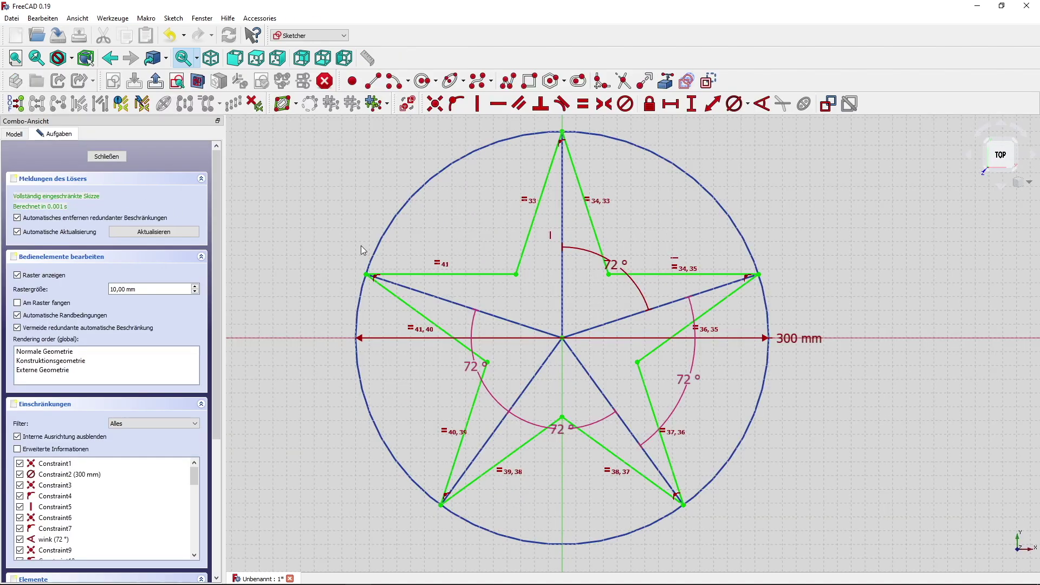
middle_click_drag(391, 232, 375, 252)
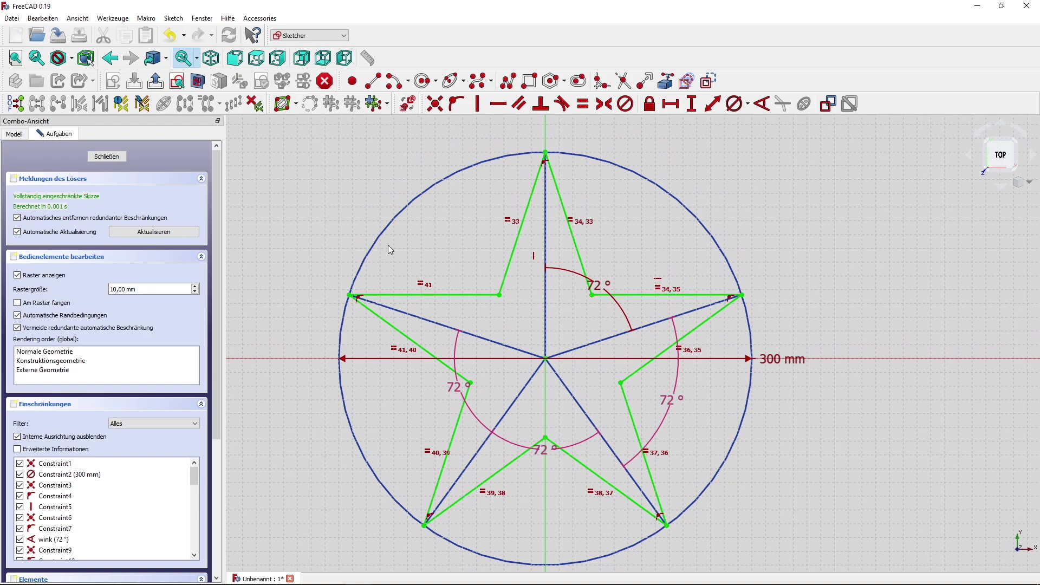
middle_click_drag(418, 237, 419, 232)
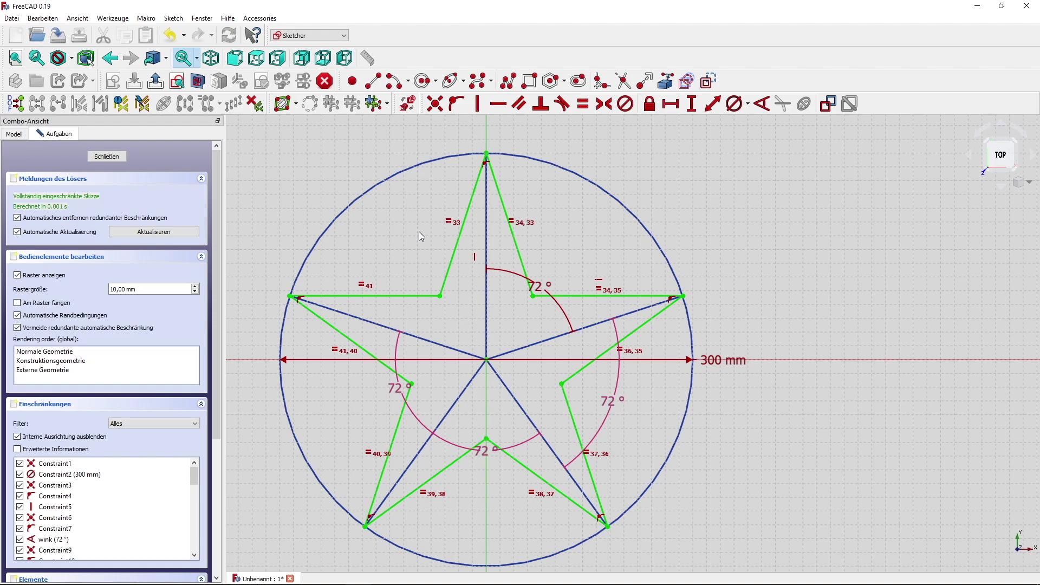
Step: Draw a closed ten-corner inner star polyline just inside the outer star contour
left_click(508, 81)
left_click(487, 216)
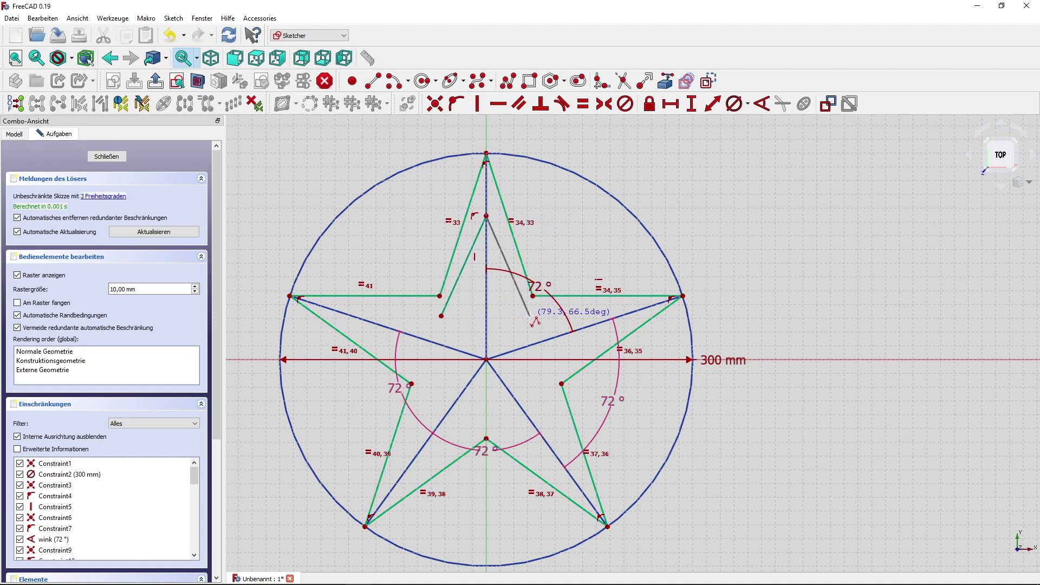
left_click(530, 316)
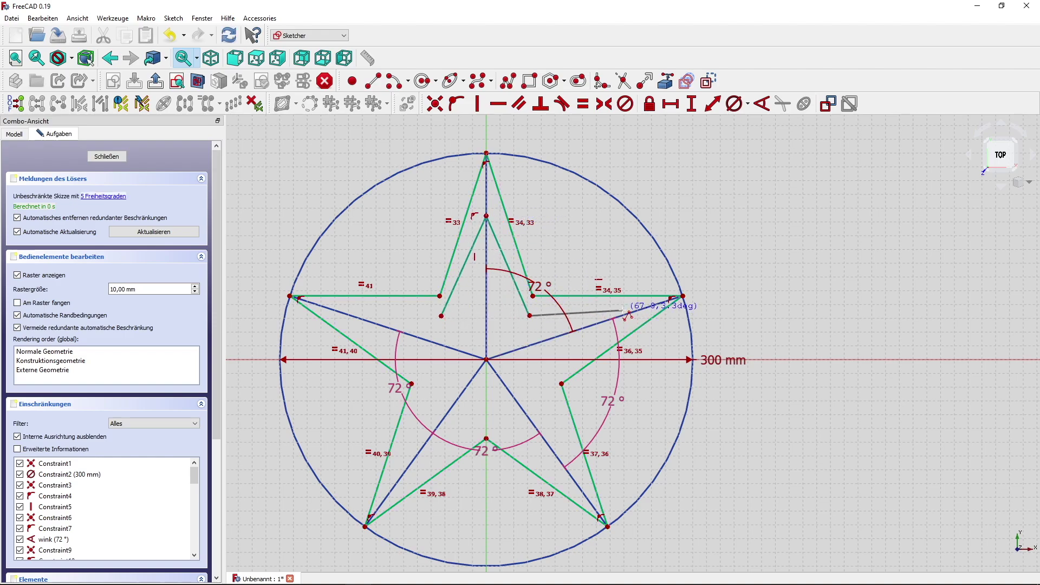
left_click(641, 309)
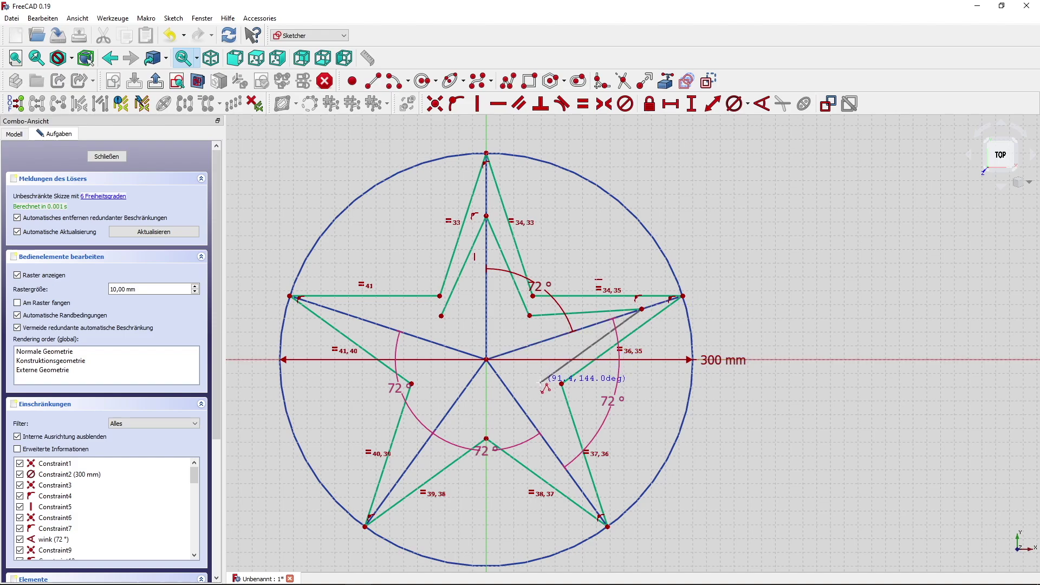
left_click(540, 380)
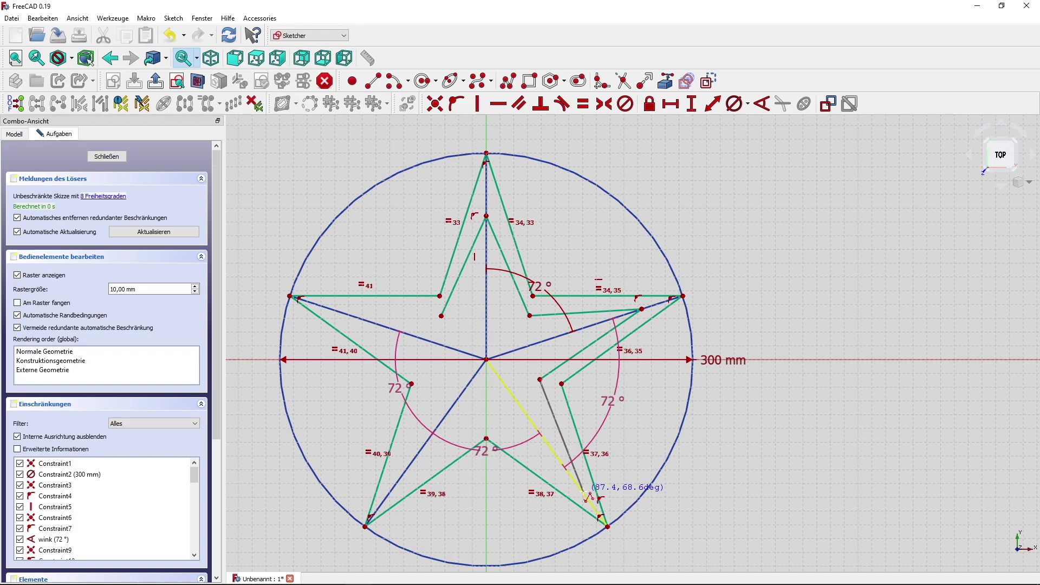
left_click(583, 493)
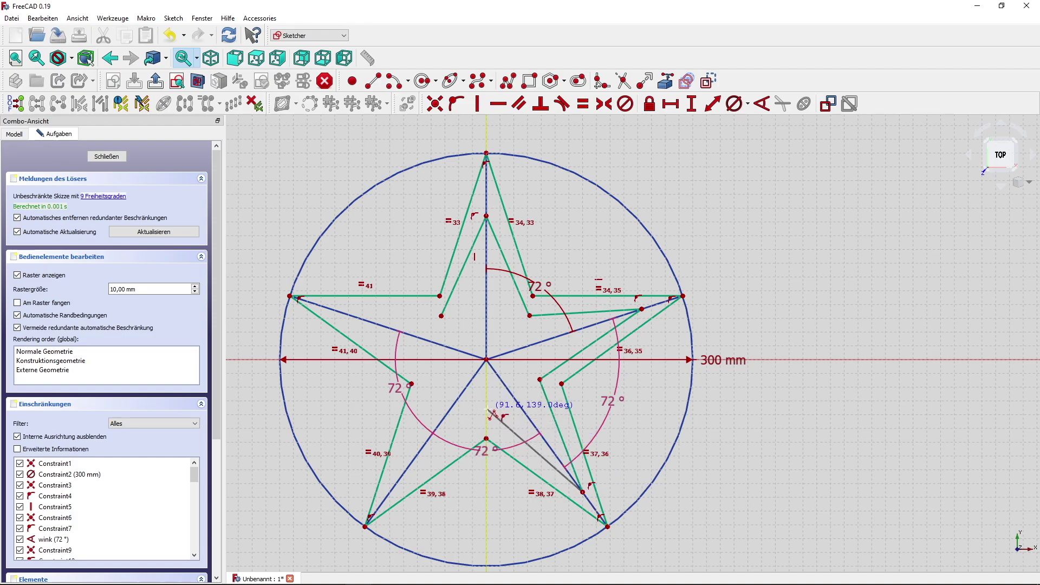
left_click(485, 409)
left_click(402, 476)
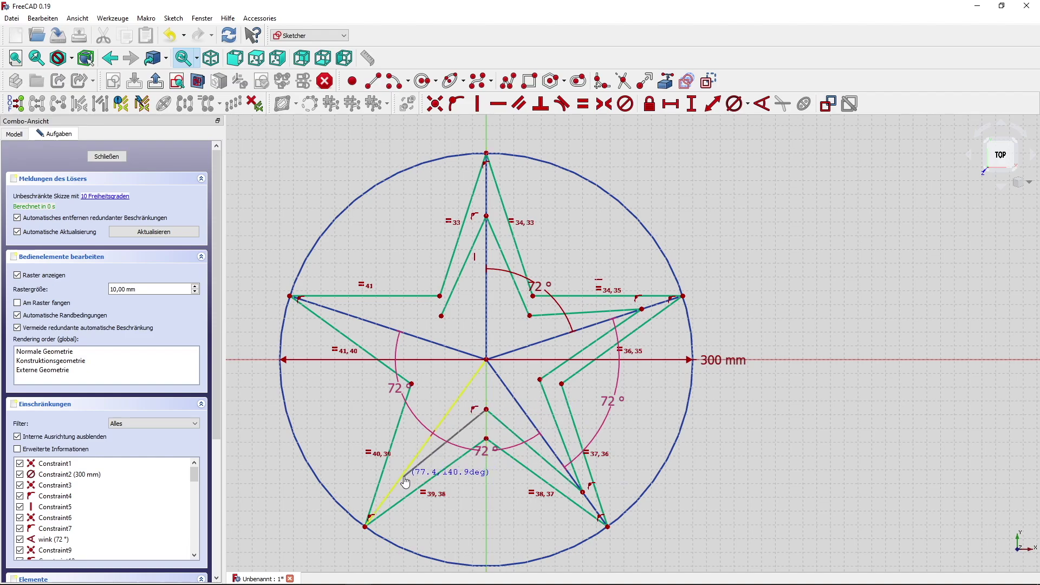
left_click(430, 381)
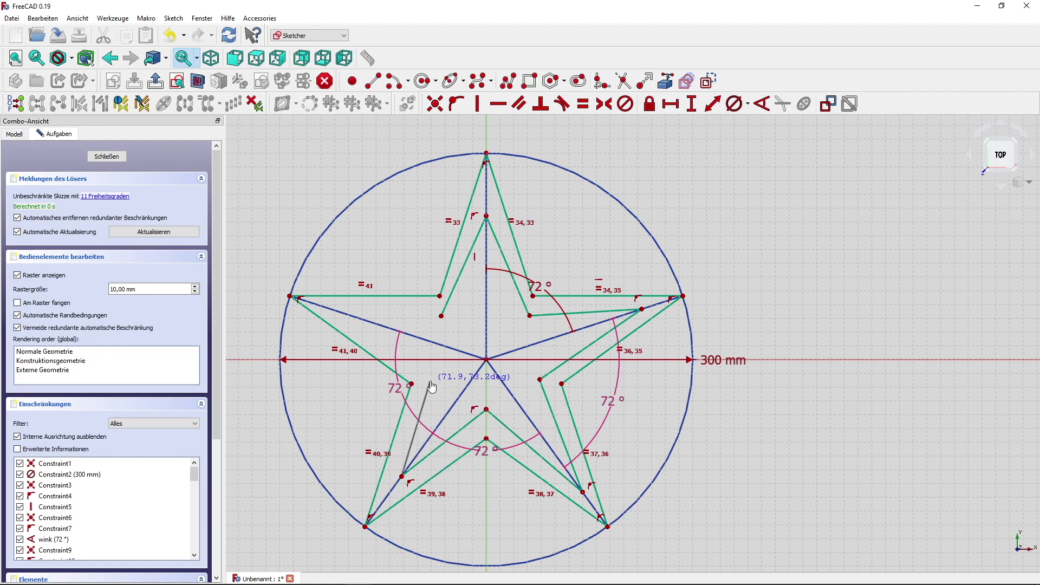
left_click(350, 314)
left_click(440, 315)
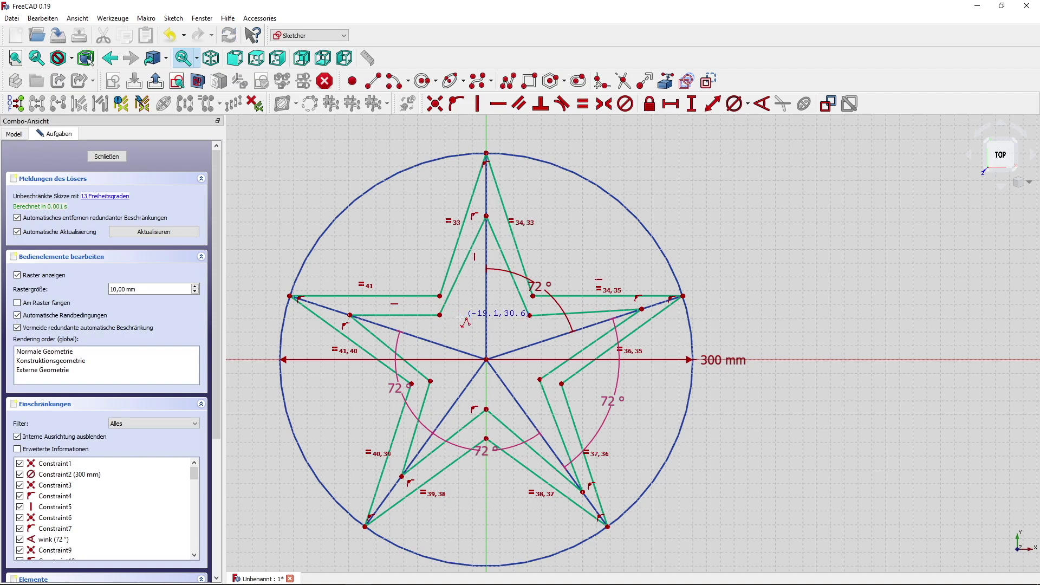
right_click(464, 321)
Step: Select all ten edges of the inner star outline
left_click(422, 315)
left_click(463, 266)
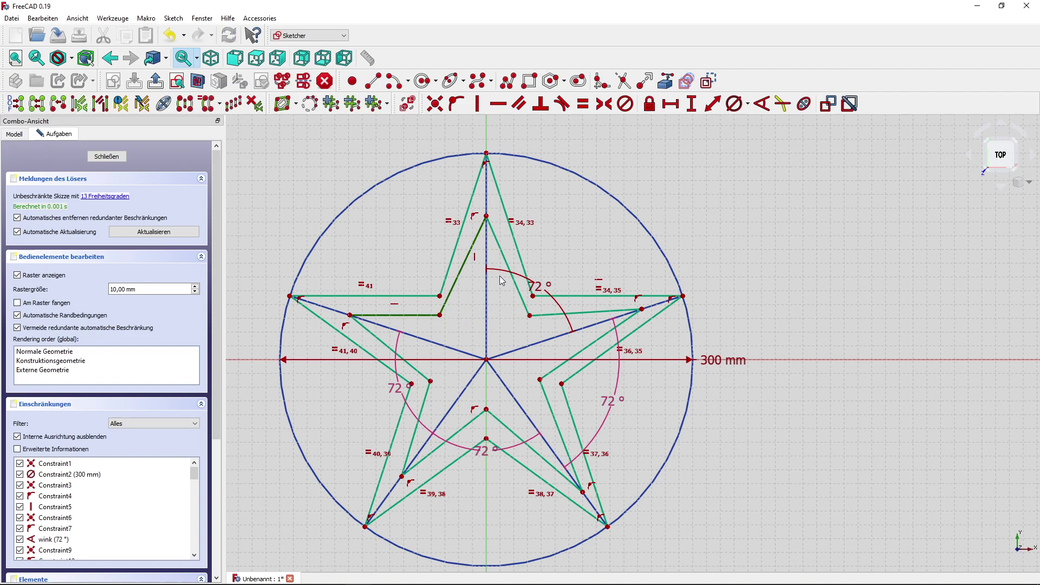
left_click(515, 284)
left_click(558, 313)
left_click(564, 362)
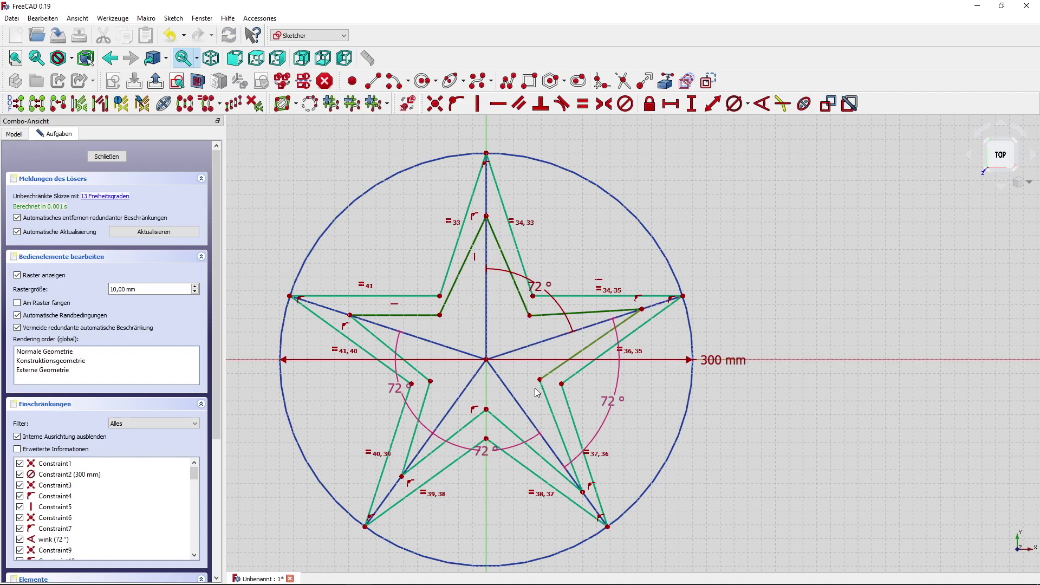
left_click(555, 416)
left_click(520, 438)
left_click(472, 421)
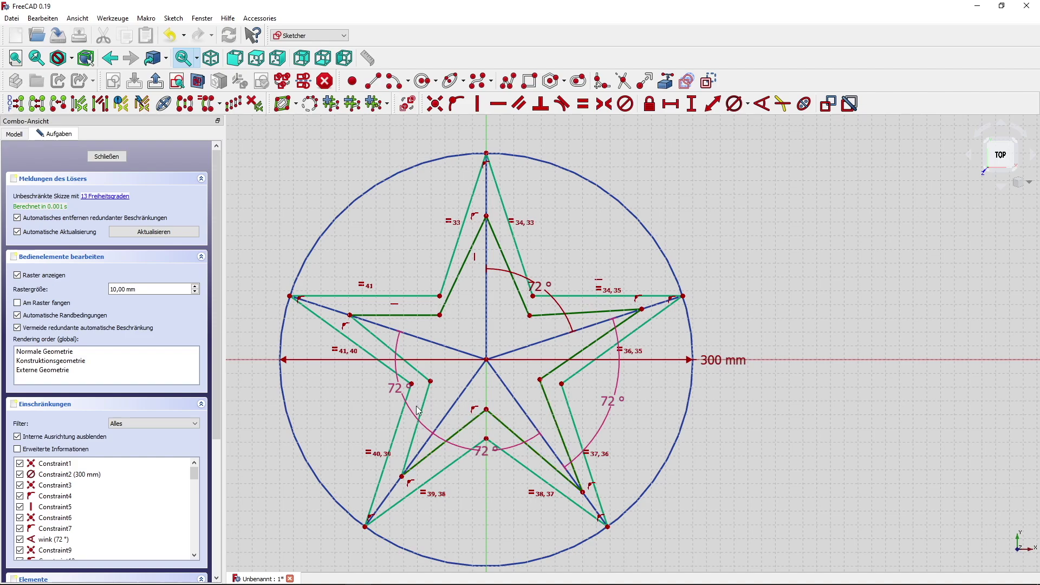
left_click(416, 428)
left_click(390, 351)
Step: Make the inner star edges equal, make one edge horizontal and drag corners into place
key("e")
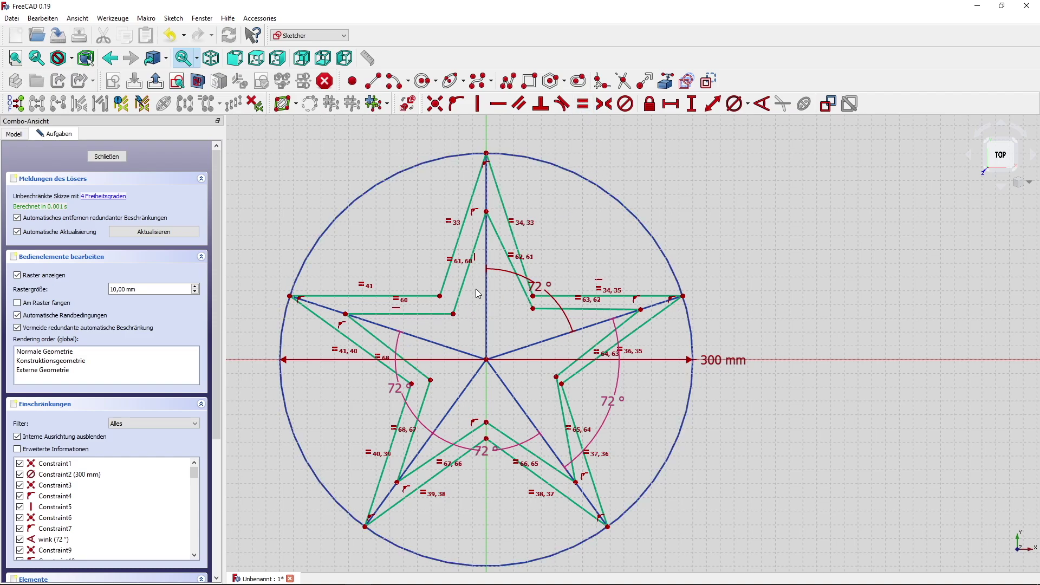
left_click_drag(454, 313, 451, 314)
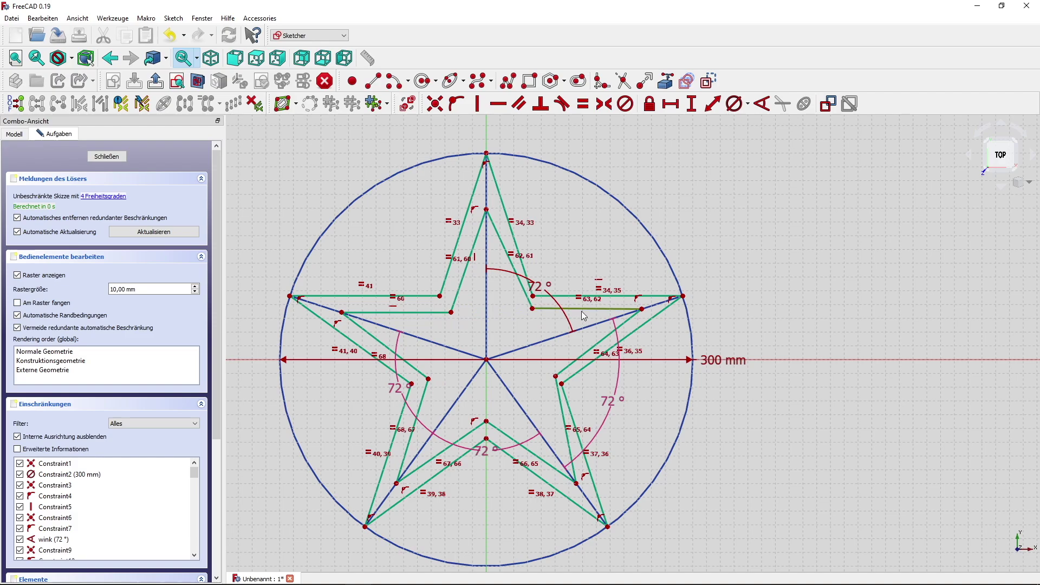
key("h")
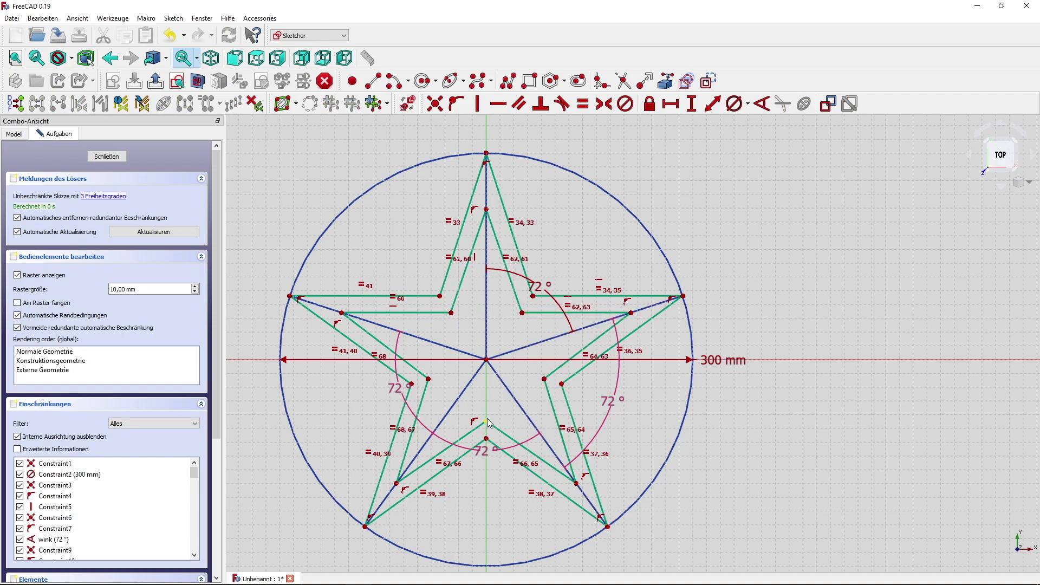
mouse_move(487, 420)
left_mouse_down()
mouse_move(476, 441)
mouse_move(486, 442)
mouse_move(499, 416)
mouse_move(514, 443)
mouse_move(521, 434)
left_mouse_up()
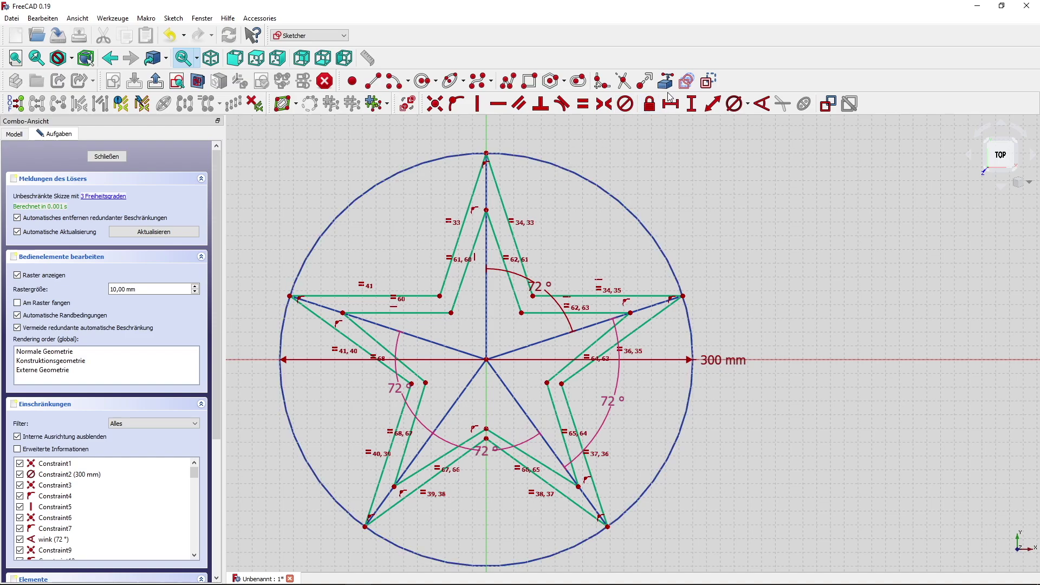
Step: Draw a circle on the star centre and give it a 265 mm diameter
left_click(422, 81)
left_click(487, 360)
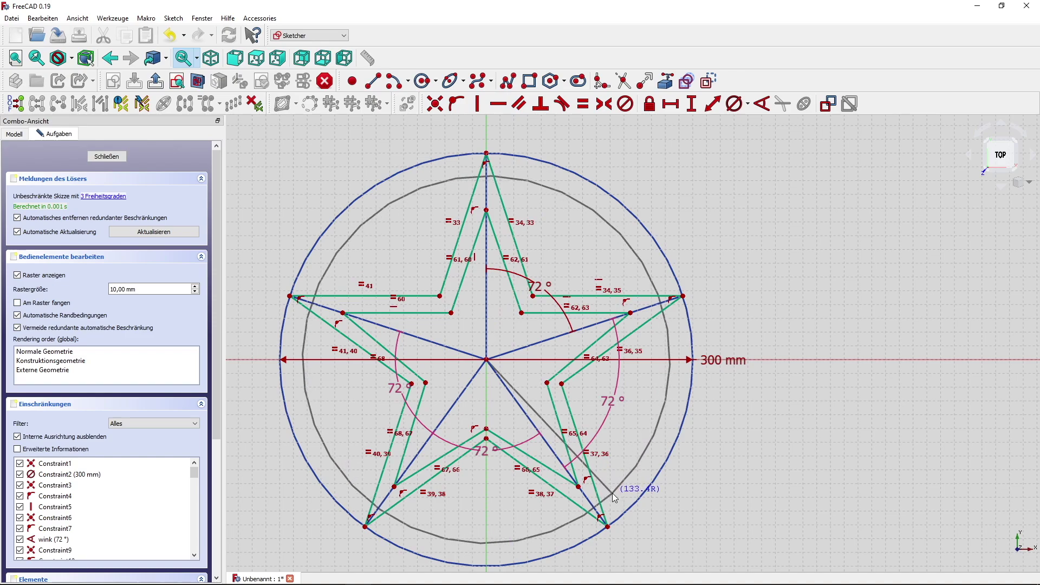
left_click(613, 494)
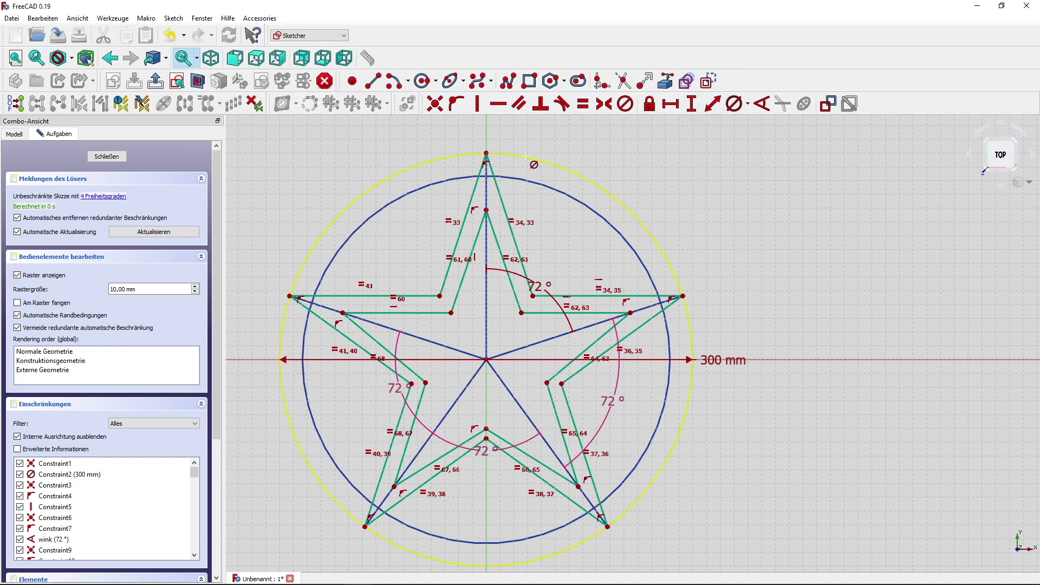
left_click(574, 198)
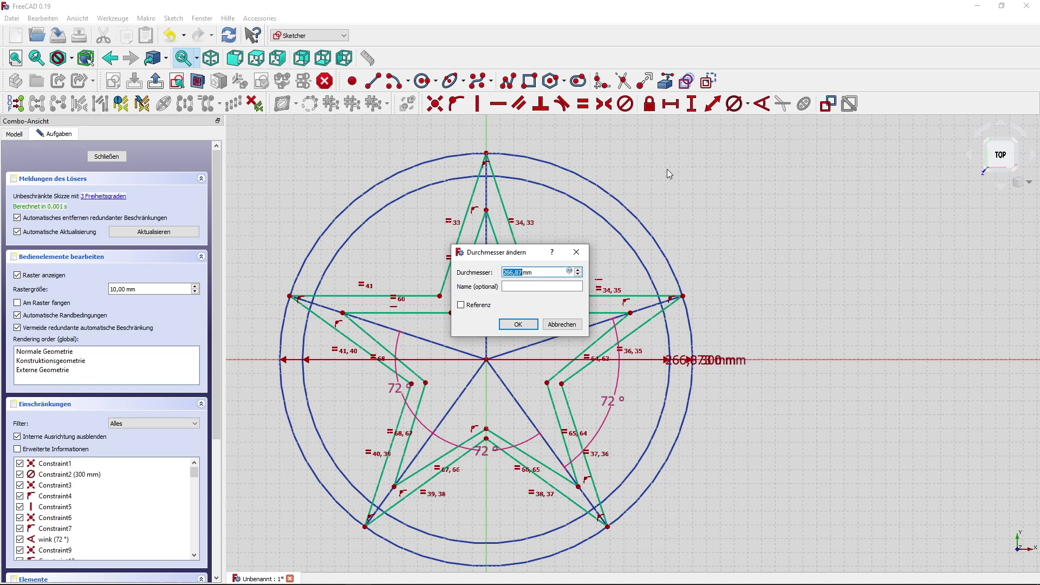
key("Return")
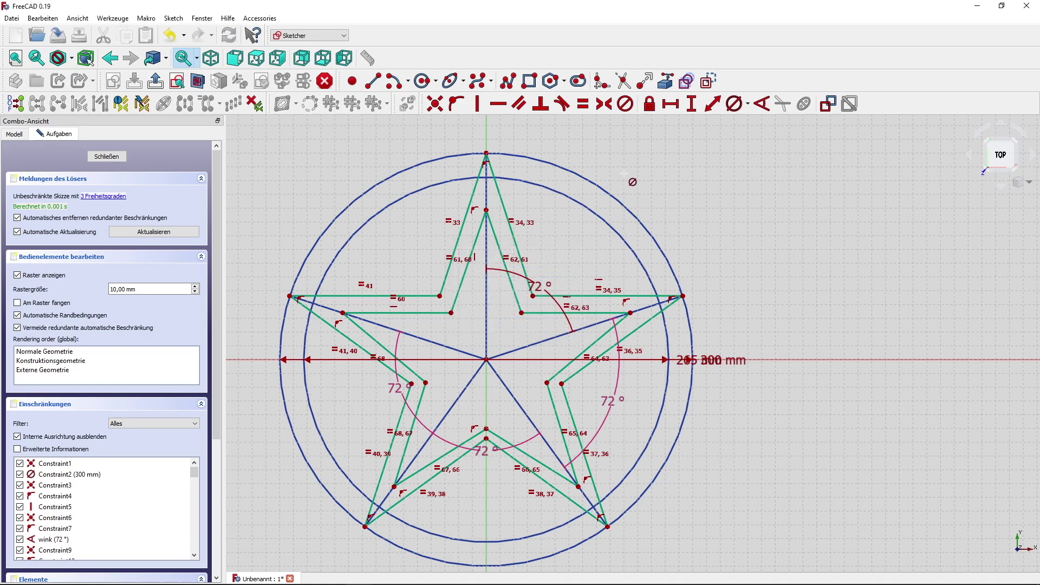
Step: Put the top, right and lower-right inner star corners on the 265 mm circle
left_click(487, 210)
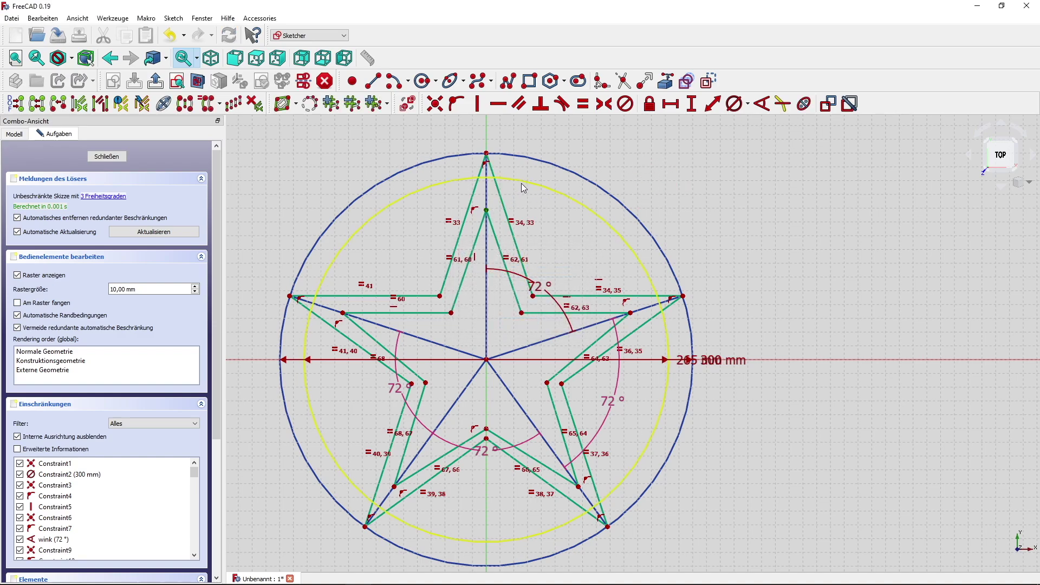
left_click(521, 182)
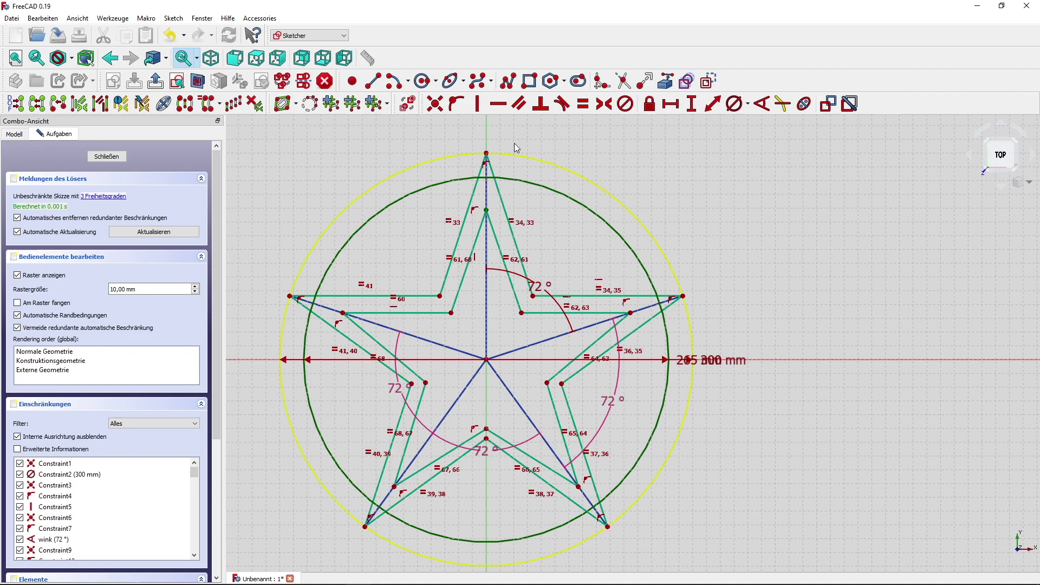
left_click(455, 105)
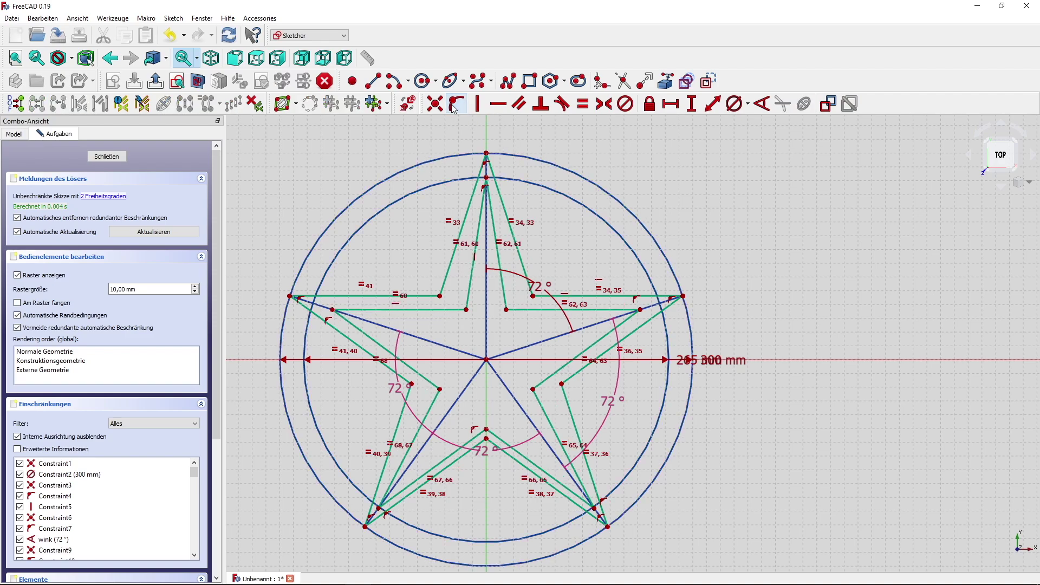
left_click(641, 310)
left_click(657, 287)
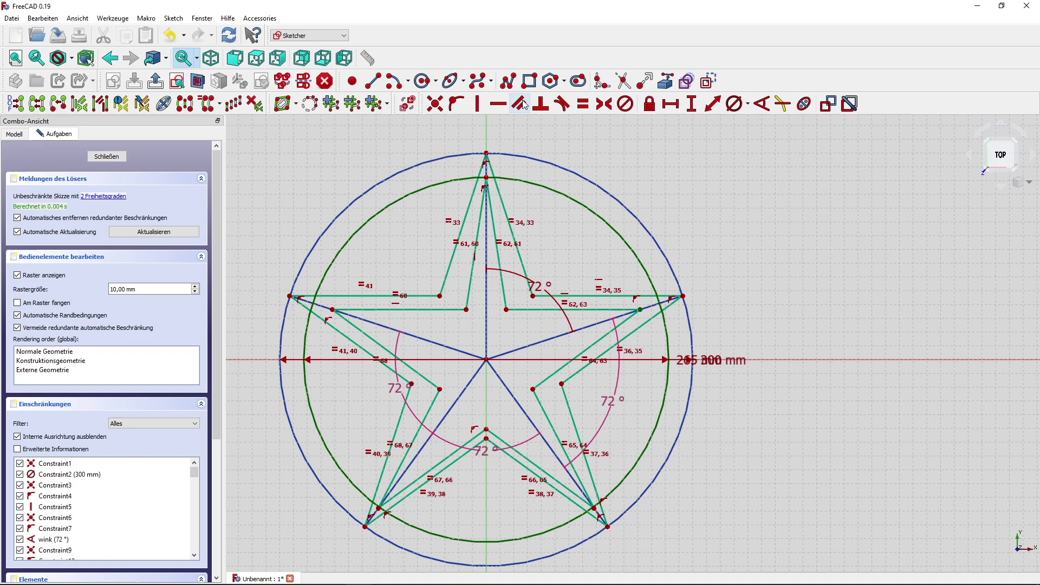
left_click(457, 105)
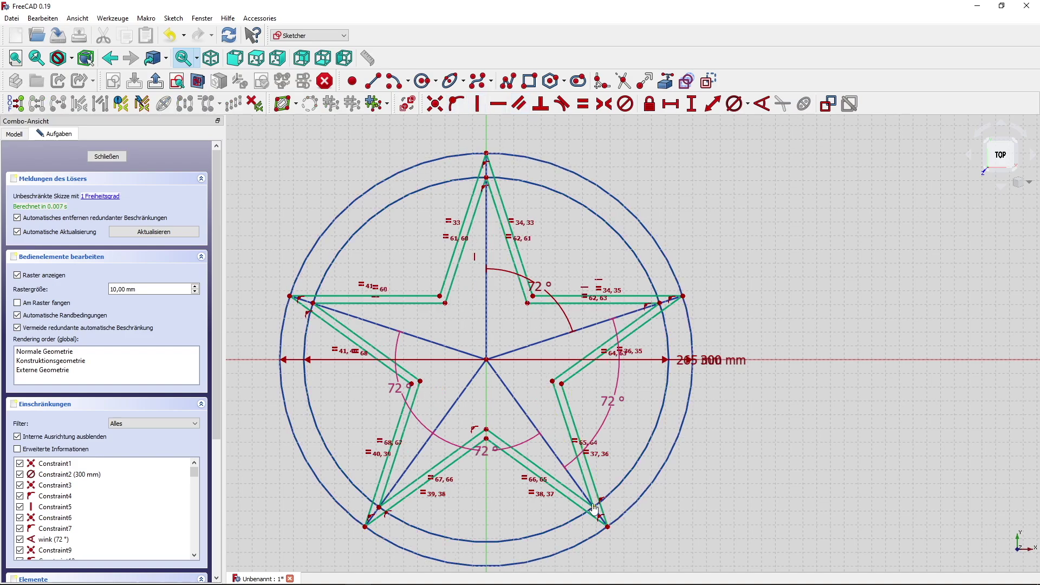
left_click_drag(594, 508, 579, 487)
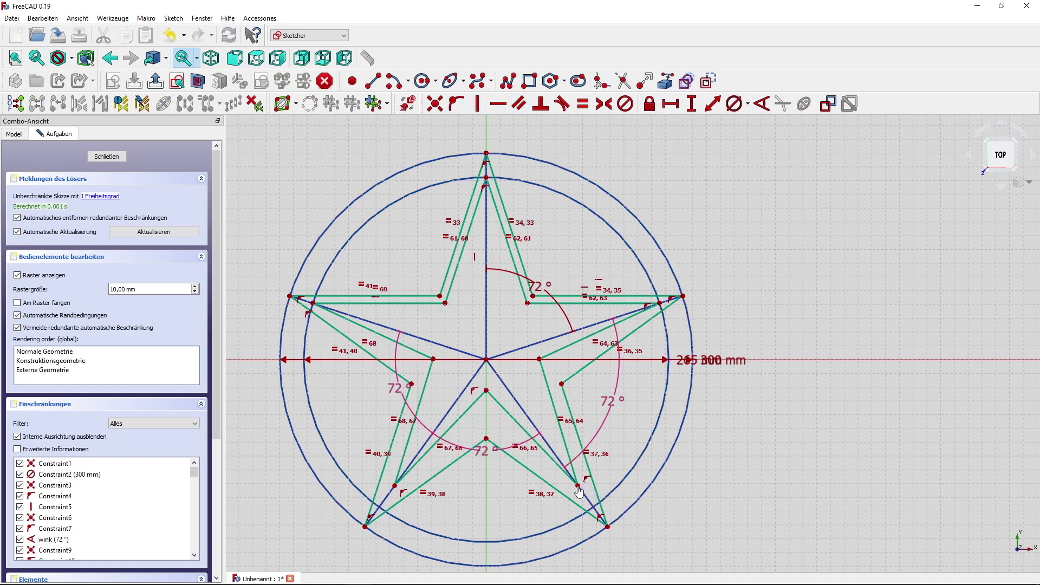
left_click(578, 486)
left_click(567, 523)
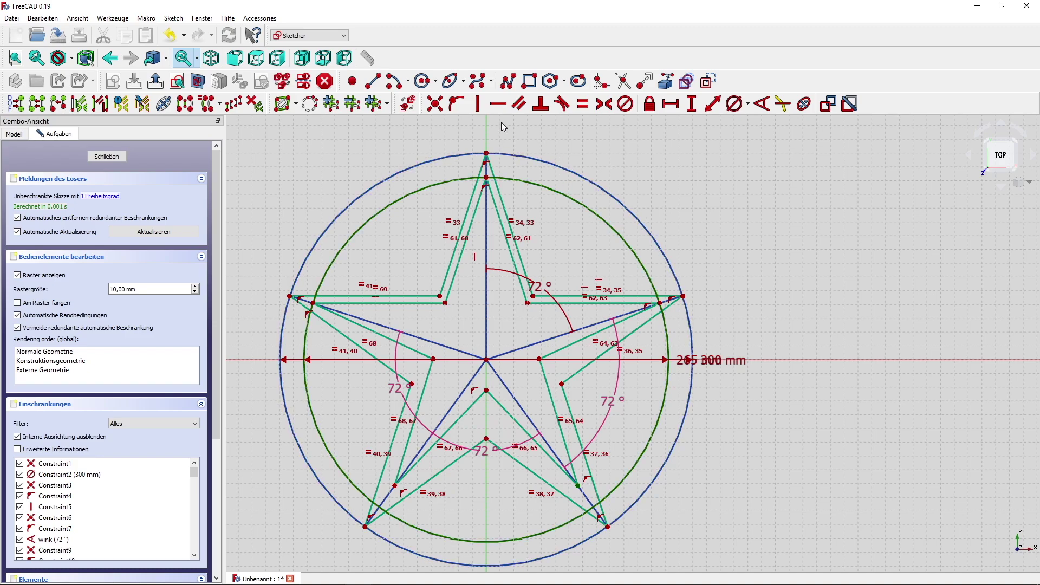
left_click(459, 106)
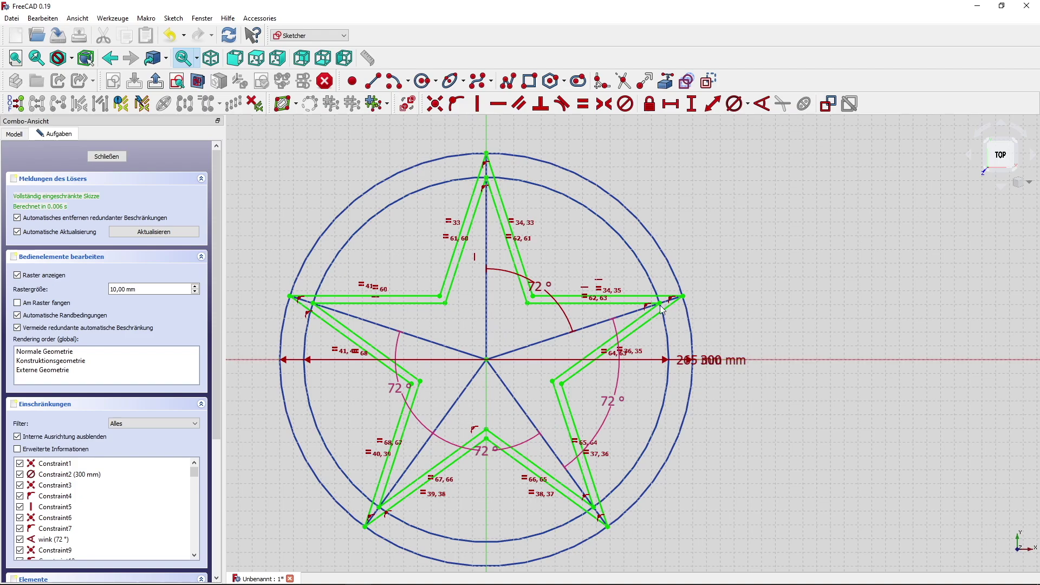
Step: Separate the 300 mm and 265 mm labels and delete the 265 mm diameter constraint
scroll(570, 249, "up", 2)
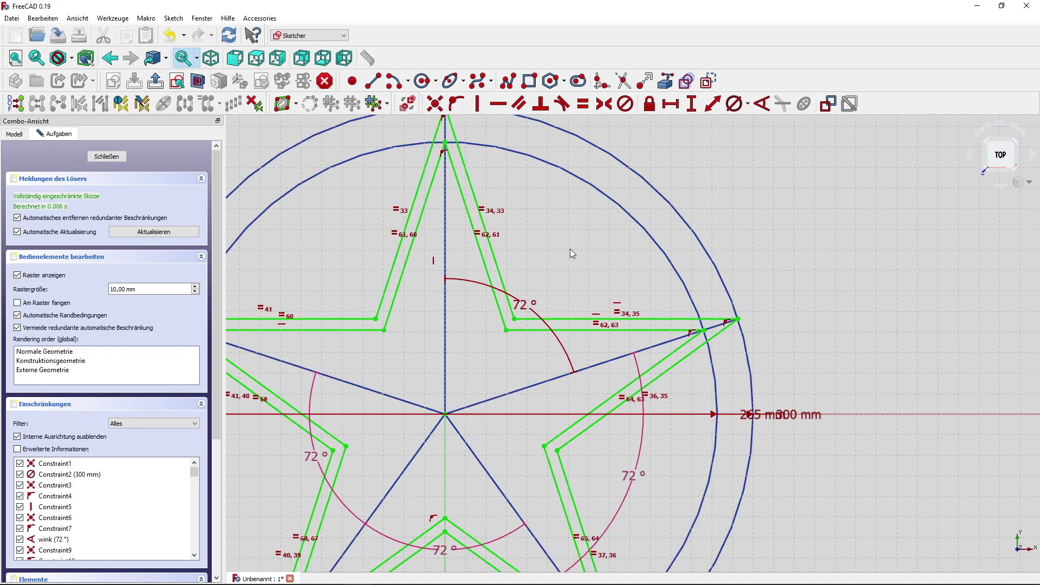
scroll(570, 251, "down", 3)
scroll(570, 275, "up", 3)
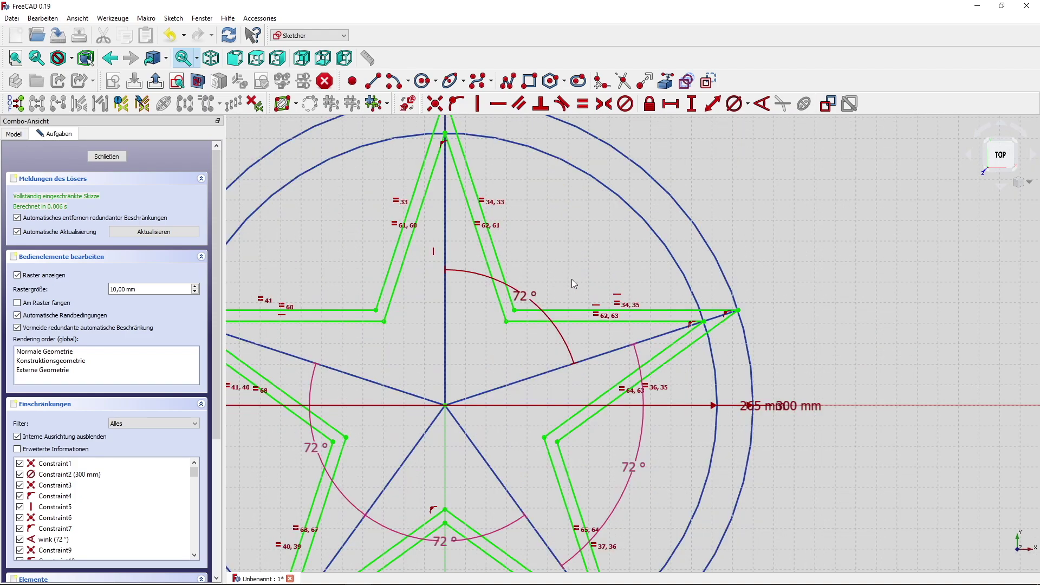
scroll(573, 283, "down", 2)
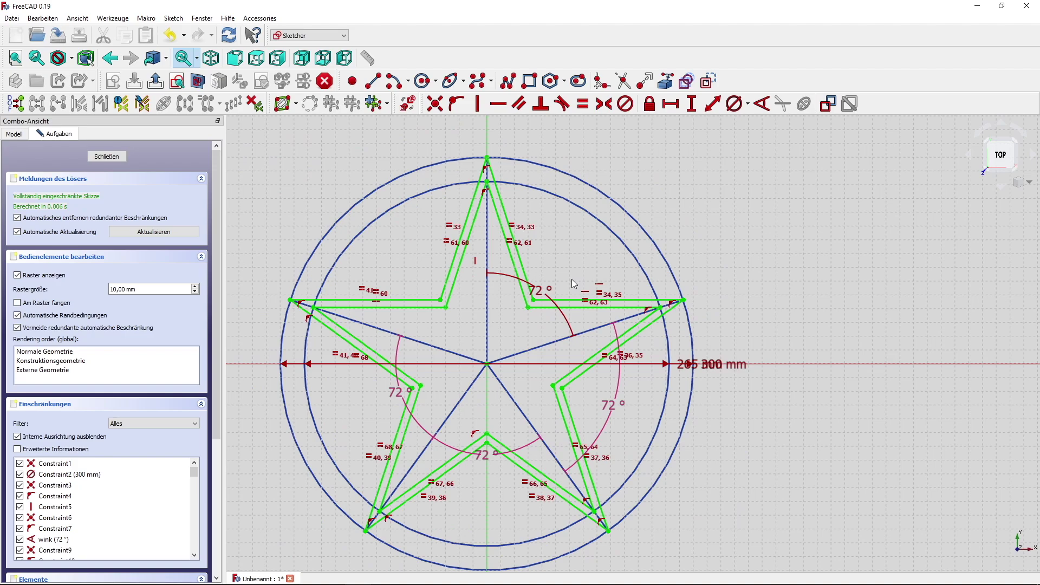
left_click_drag(714, 366, 742, 306)
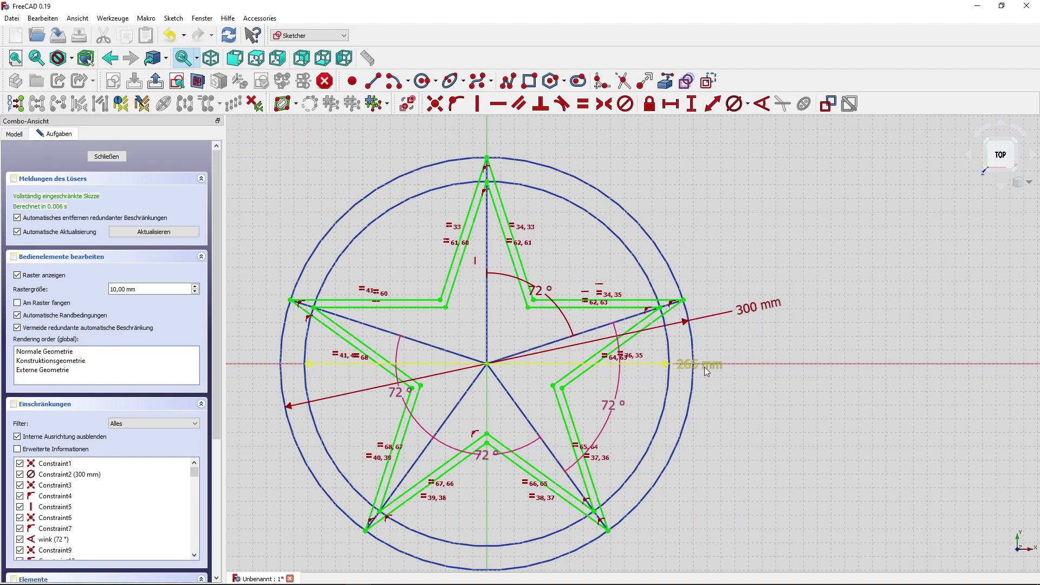
left_click_drag(705, 366, 719, 444)
left_click(721, 442)
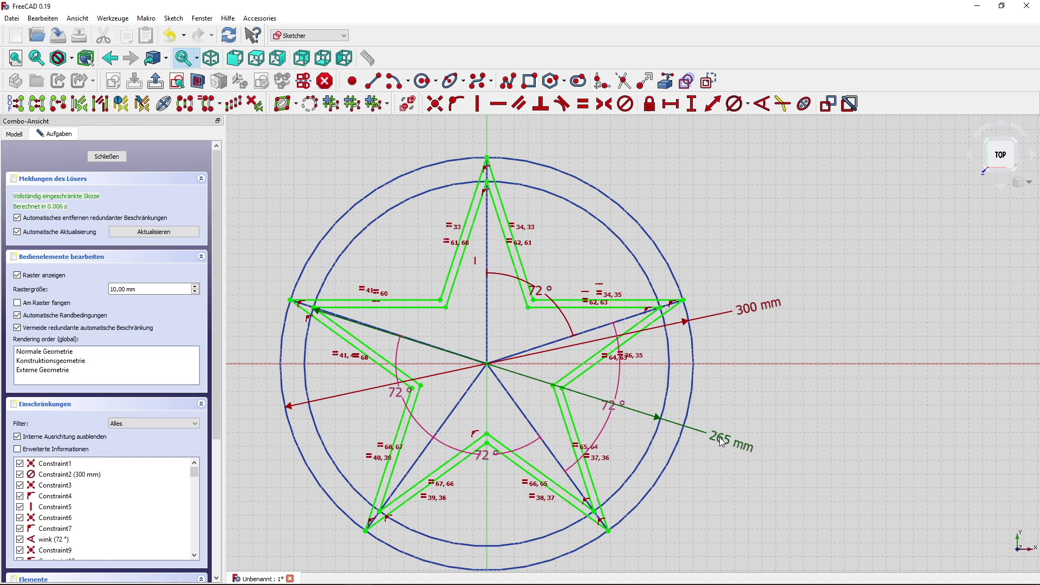
key("Delete")
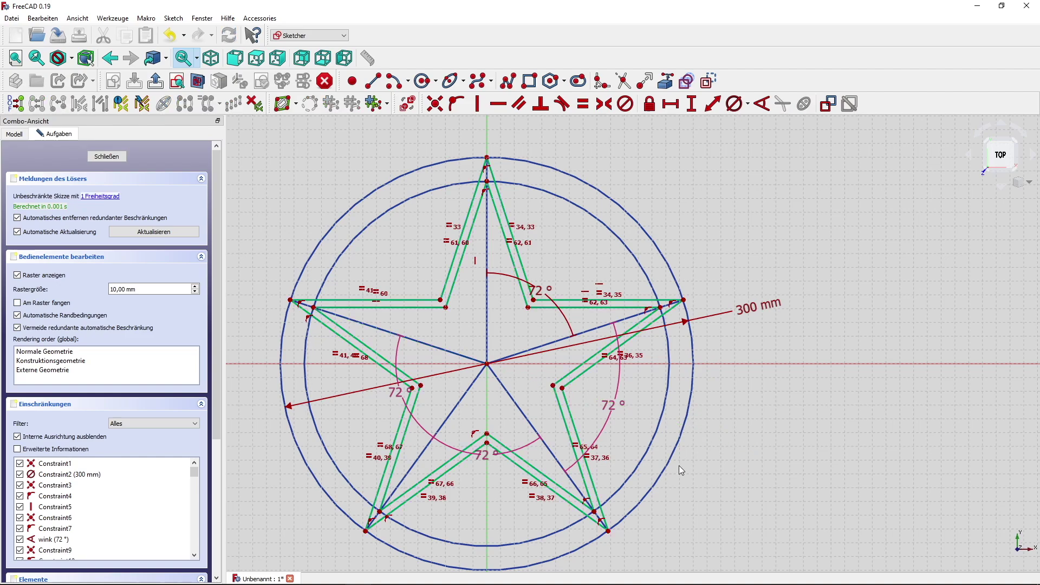
Step: Add a 3 mm vertical distance between the parallel arm edges and close the sketch
middle_click_drag(678, 462, 655, 356)
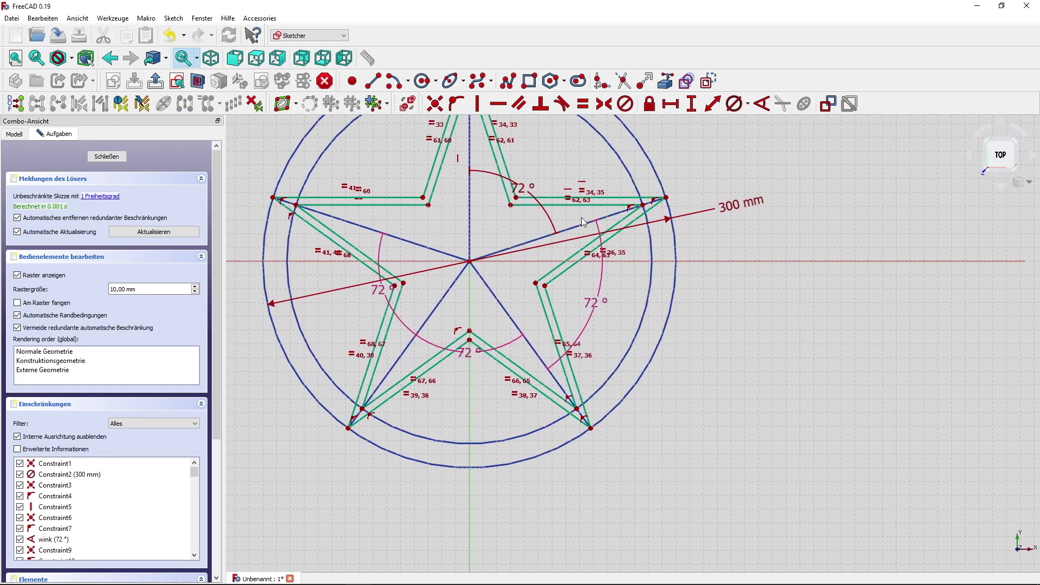
scroll(516, 350, "up", 1)
scroll(514, 345, "up", 3)
scroll(516, 348, "up", 2)
scroll(515, 343, "down", 2)
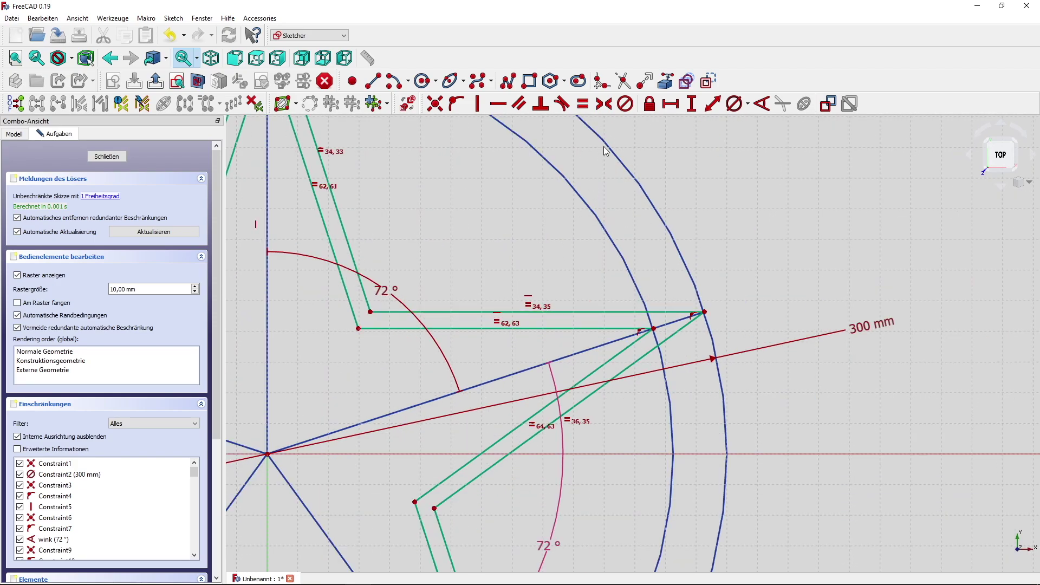
left_click(692, 104)
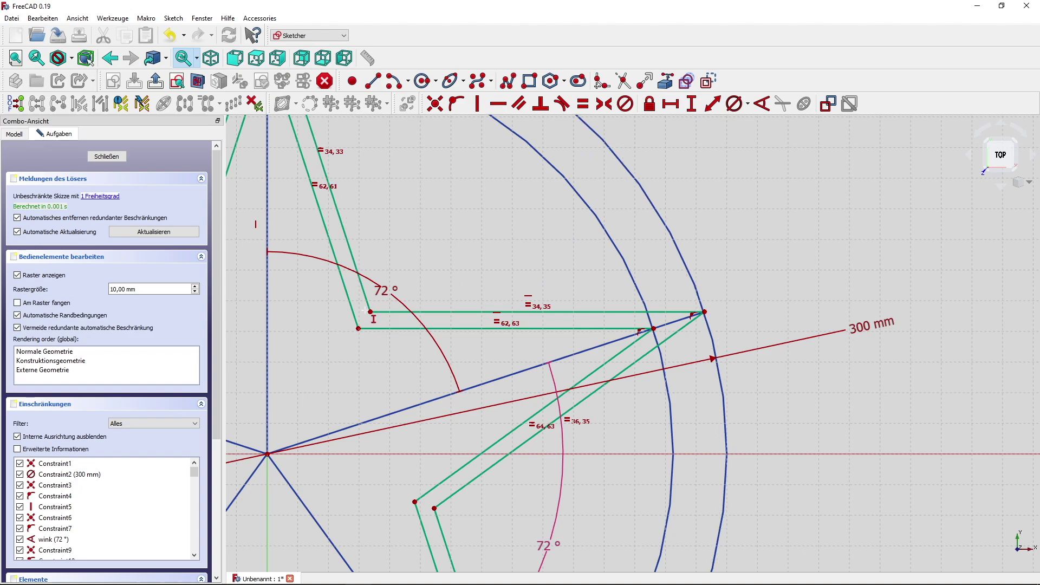
left_click(358, 328)
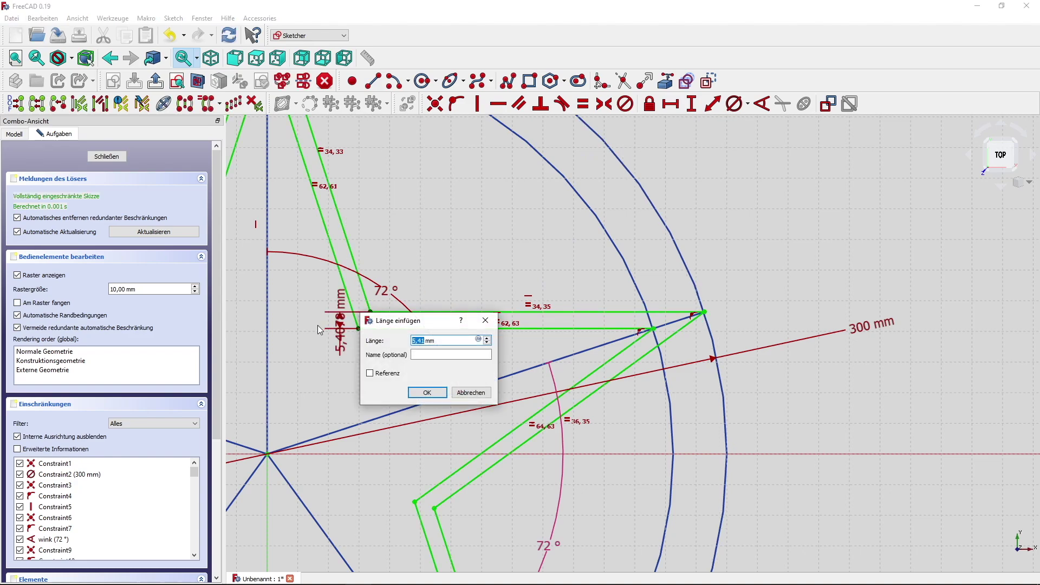
type("3")
key("Return")
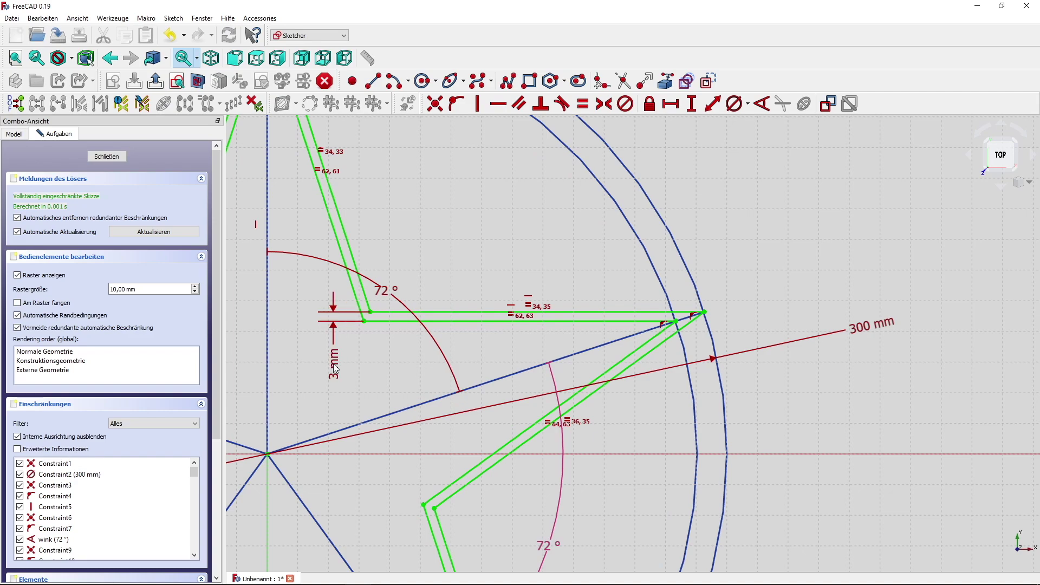
scroll(334, 362, "down", 1)
scroll(470, 361, "down", 3)
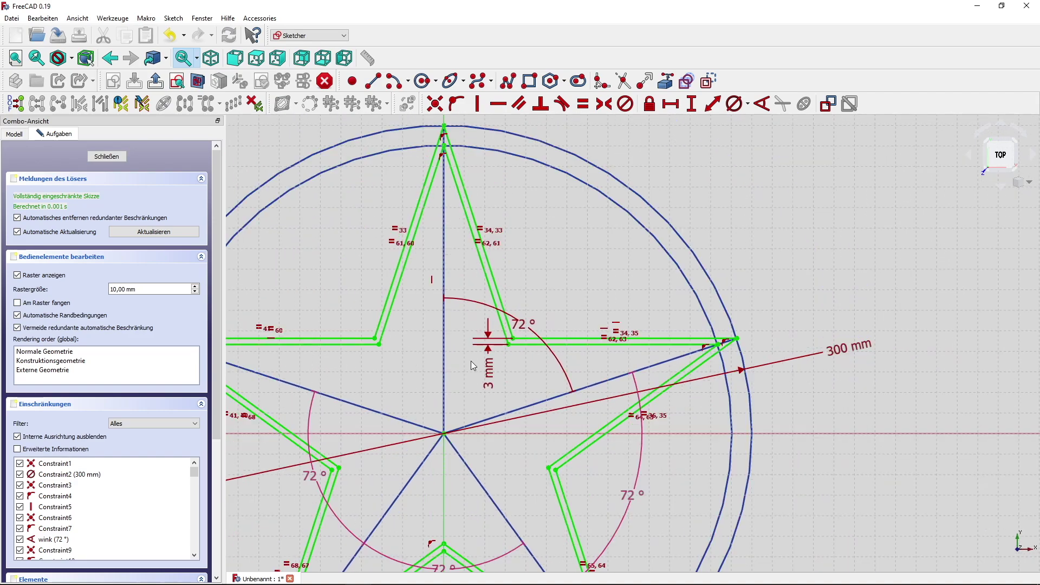
left_click(116, 158)
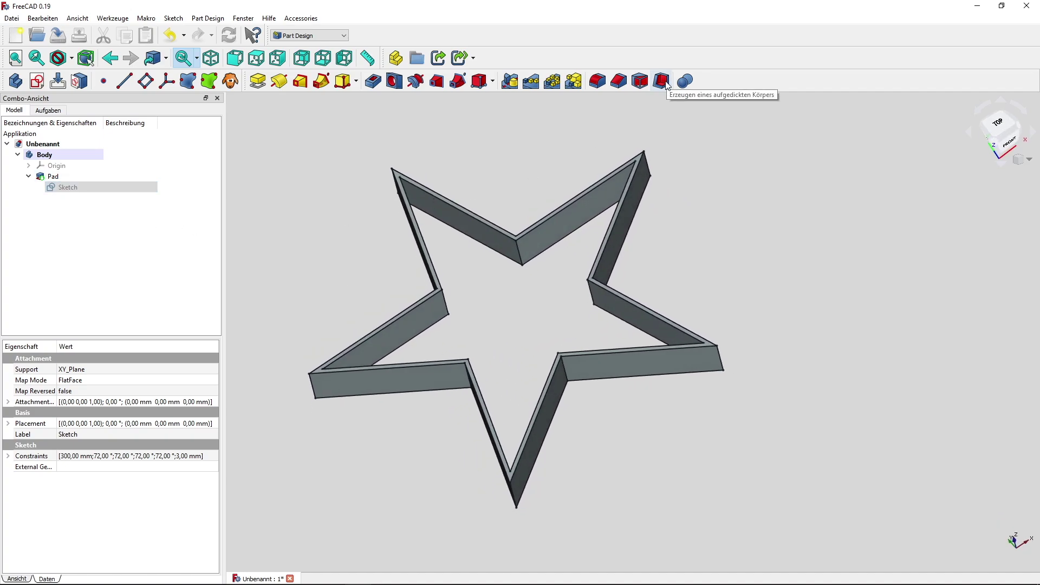
Step: Open the Sketch under Pad from the model tree in Sketcher edit mode
left_click(65, 191)
double_click(65, 191)
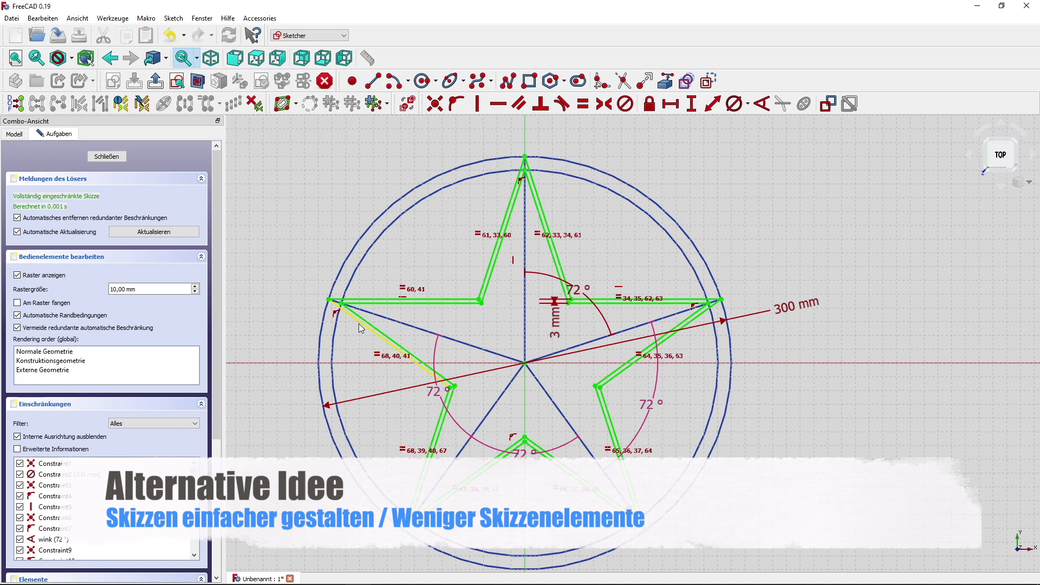
Step: Close the sketch unchanged, collapse Body and select the Unbenannt document
left_click(103, 156)
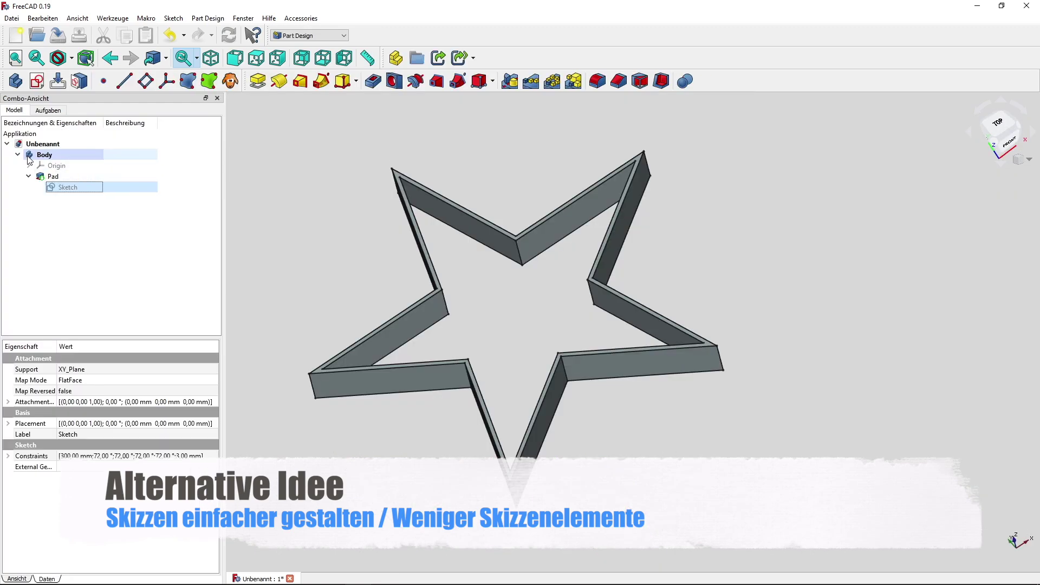
left_click(18, 154)
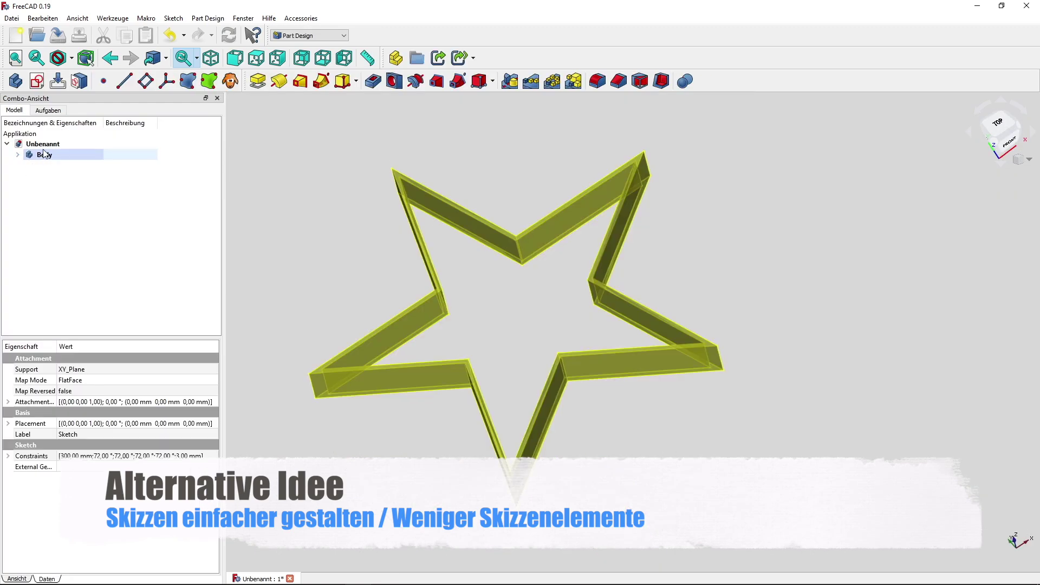
left_click(43, 143)
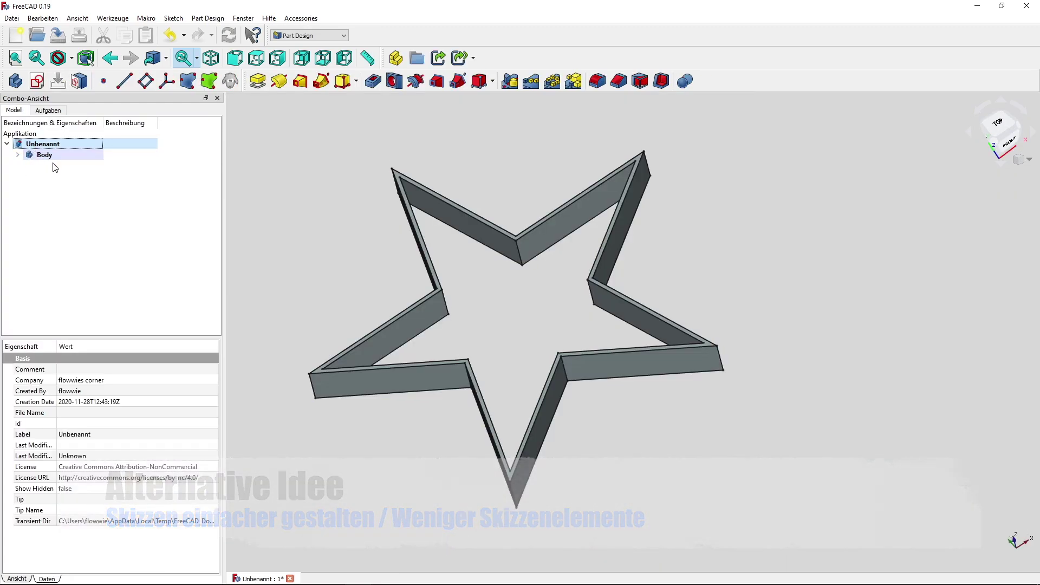
Step: Create a new document with a Body and an empty sketch on XY_Plane
left_click(17, 35)
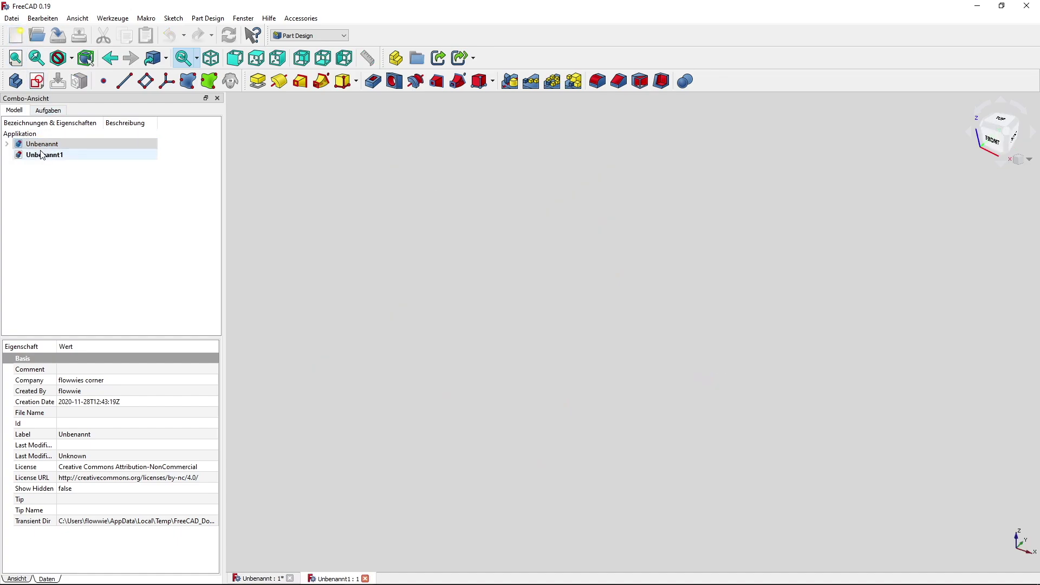
left_click(16, 83)
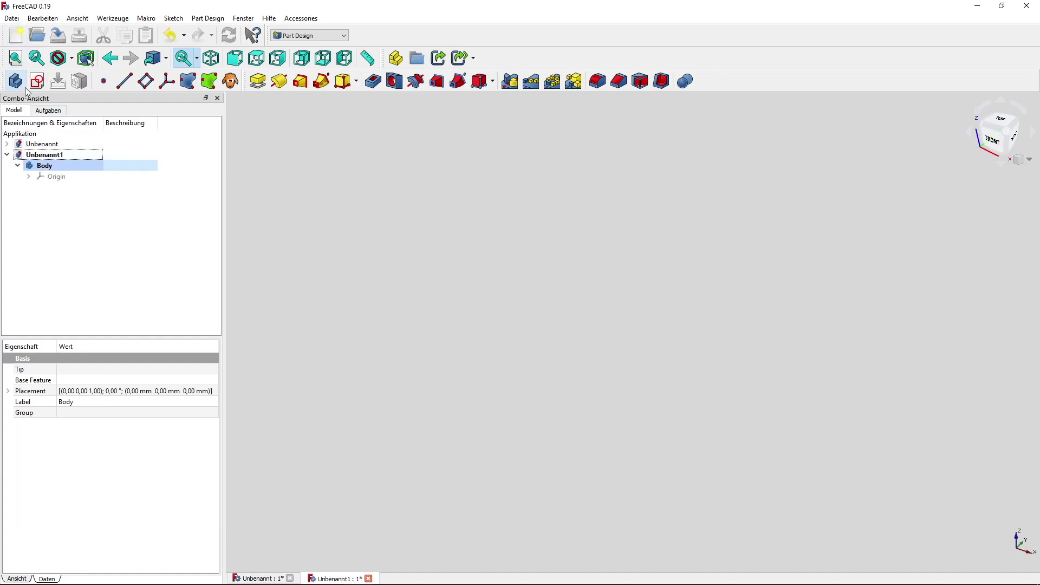
left_click(32, 86)
left_click(79, 175)
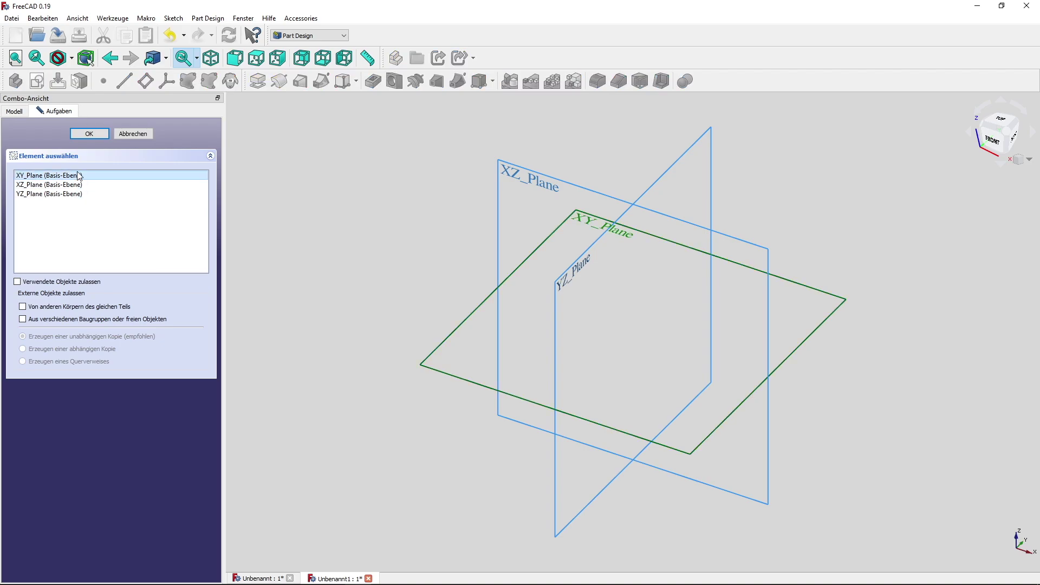
left_click(90, 133)
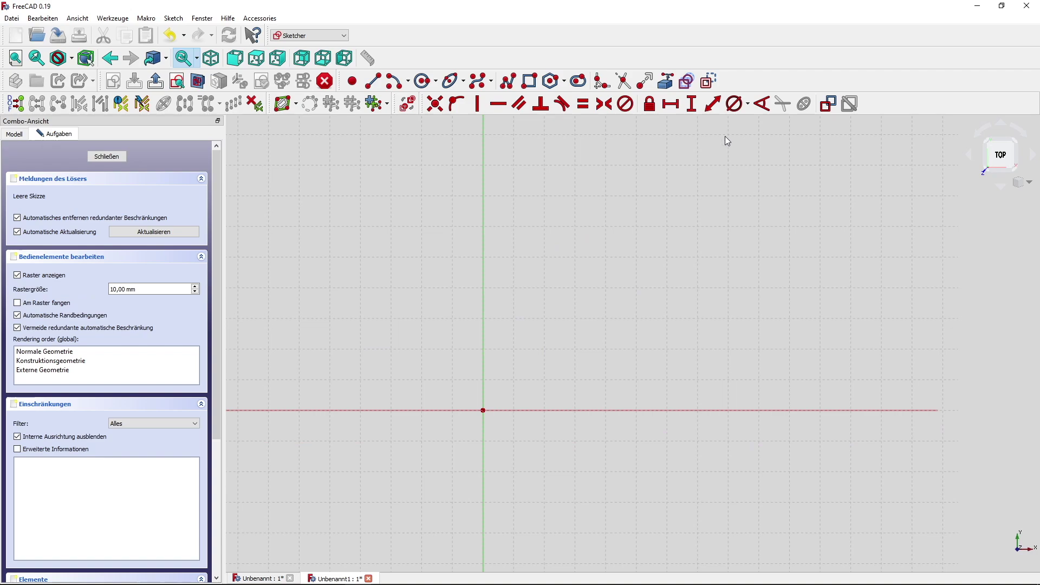
Step: Draw a circle centred on the origin and constrain its diameter to 300 mm
left_click(423, 81)
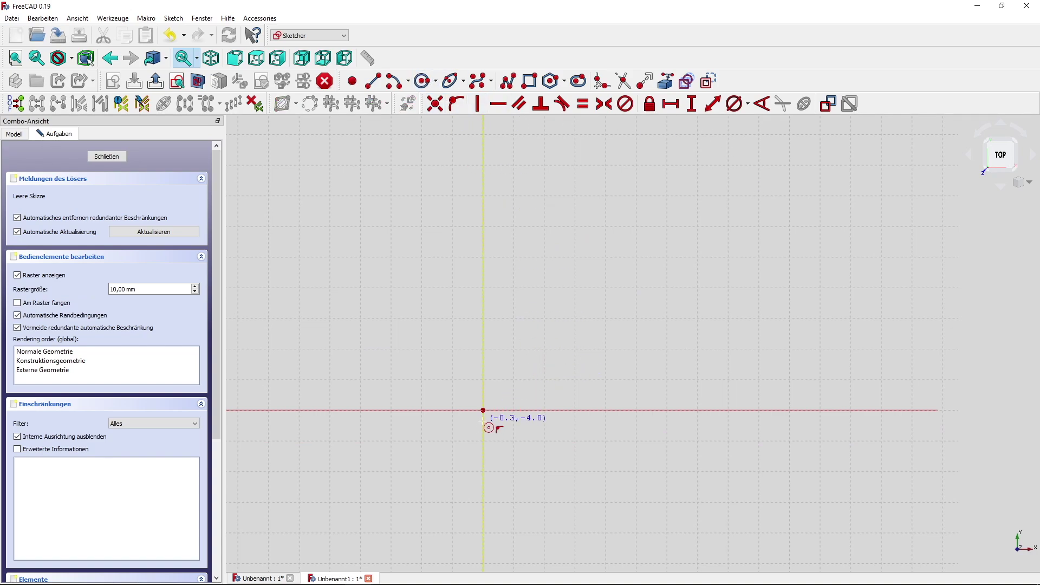
left_click(483, 410)
left_click(615, 455)
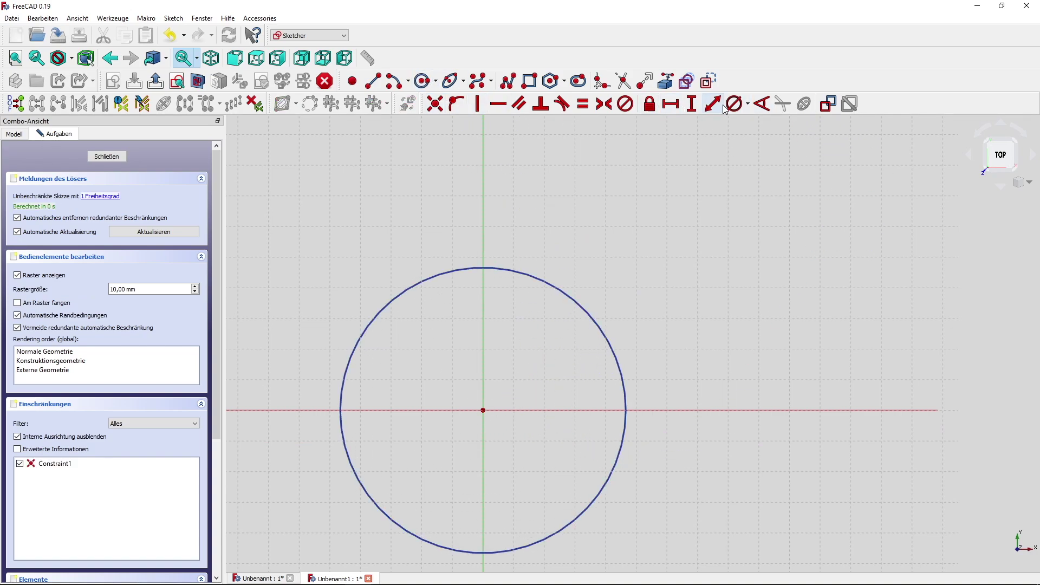
left_click(734, 104)
left_click(523, 273)
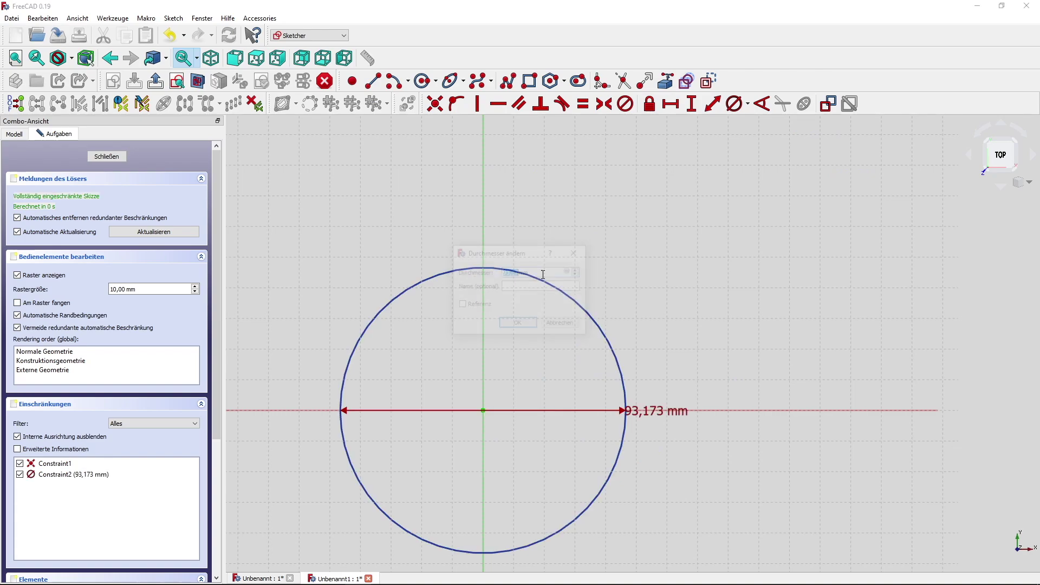
type("300")
key("Return")
right_click(619, 255)
scroll(619, 255, "down", 4)
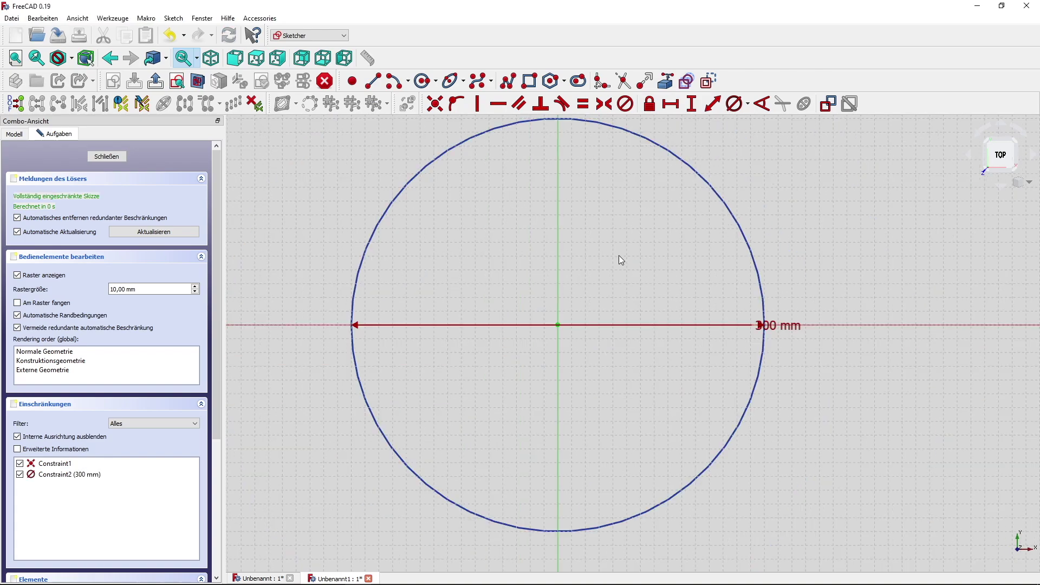
scroll(559, 239, "down", 3)
scroll(523, 306, "up", 1)
scroll(570, 311, "up", 2)
mouse_move(570, 312)
middle_mouse_down()
mouse_move(541, 320)
mouse_move(565, 318)
middle_mouse_up()
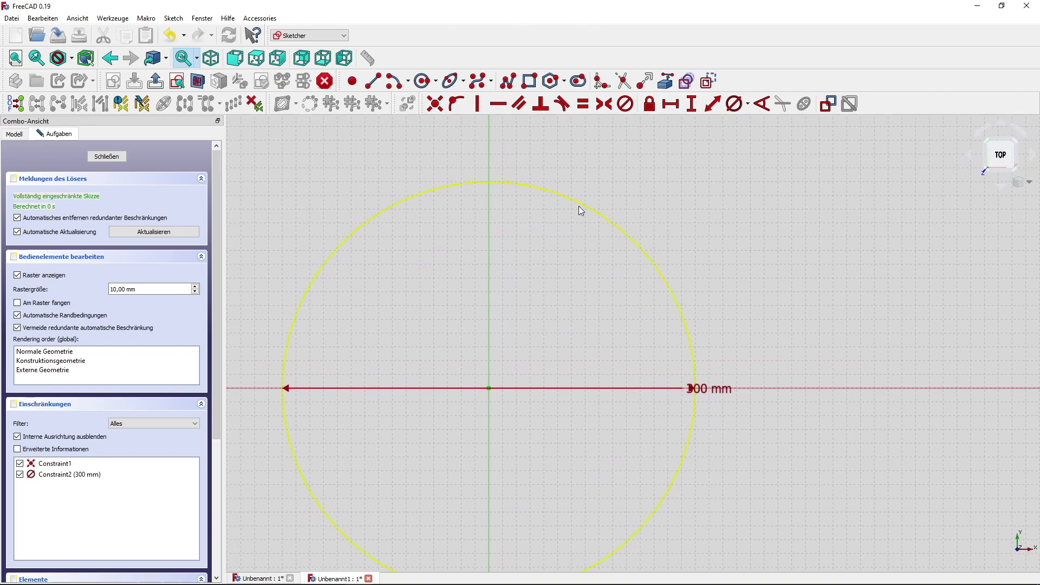
Step: Draw two lines from the circle's centre: one vertical to the top, one to the right edge
left_click(381, 85)
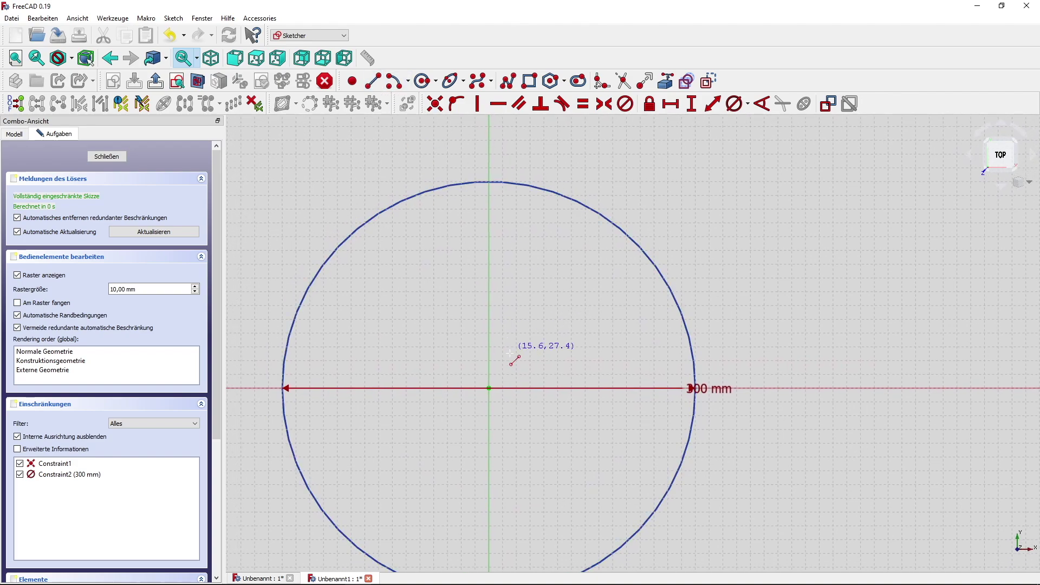
left_click(489, 388)
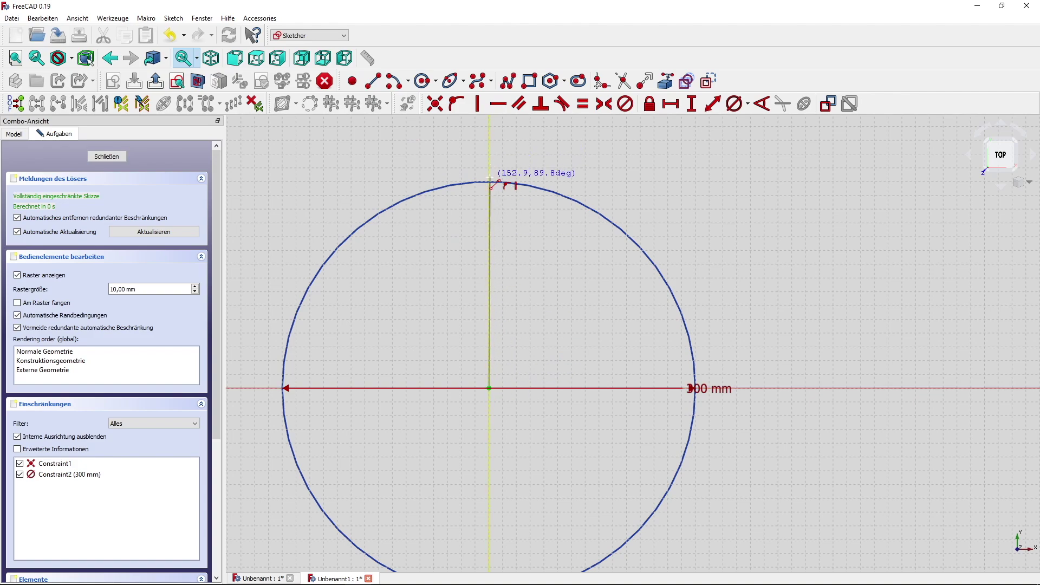
left_click(492, 184)
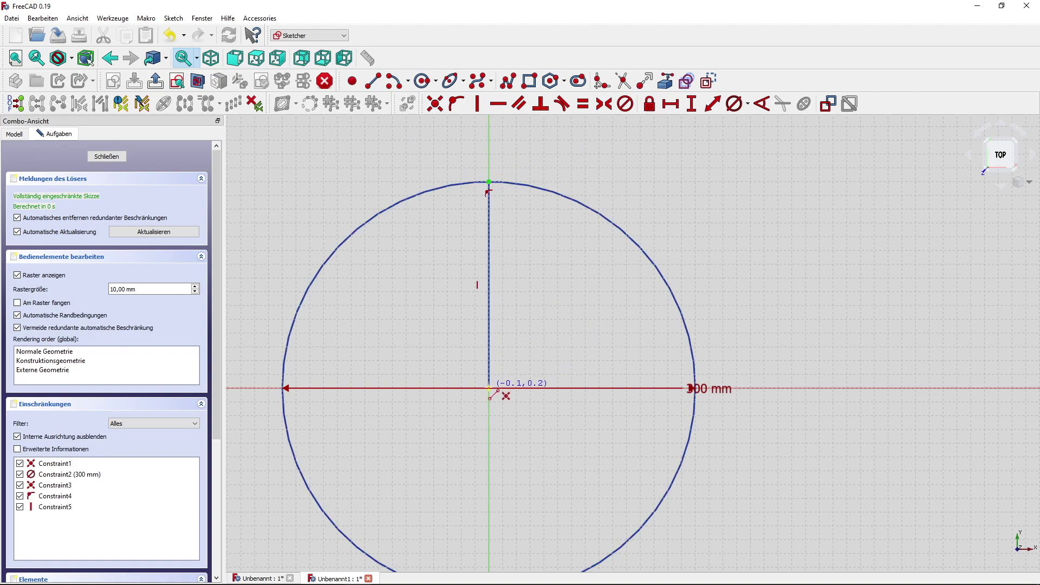
left_click(490, 388)
left_click(688, 336)
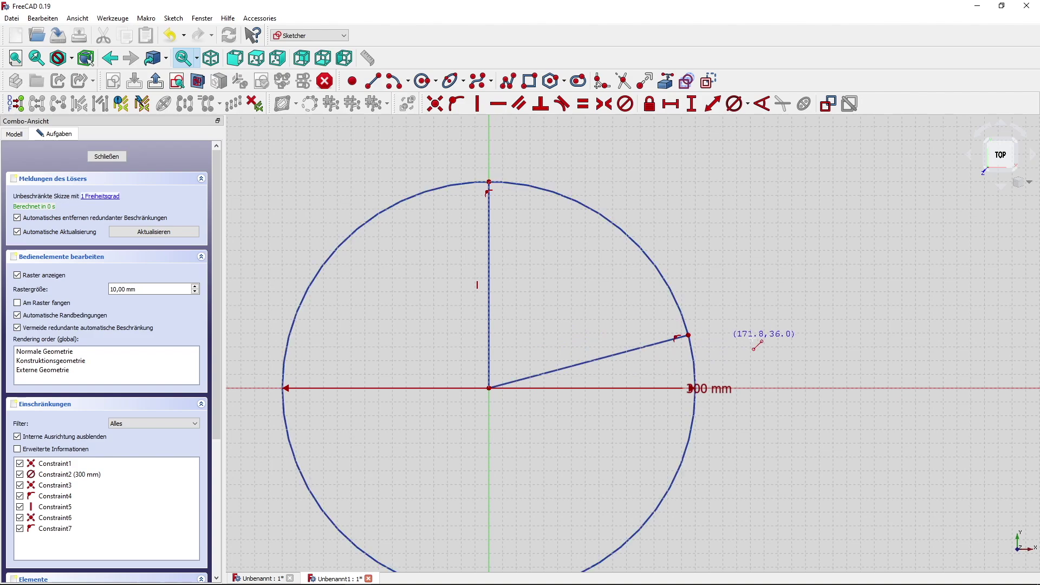
right_click(746, 234)
Step: Constrain the angle between the vertical and slanted lines to 72°
left_click(761, 103)
left_click(493, 304)
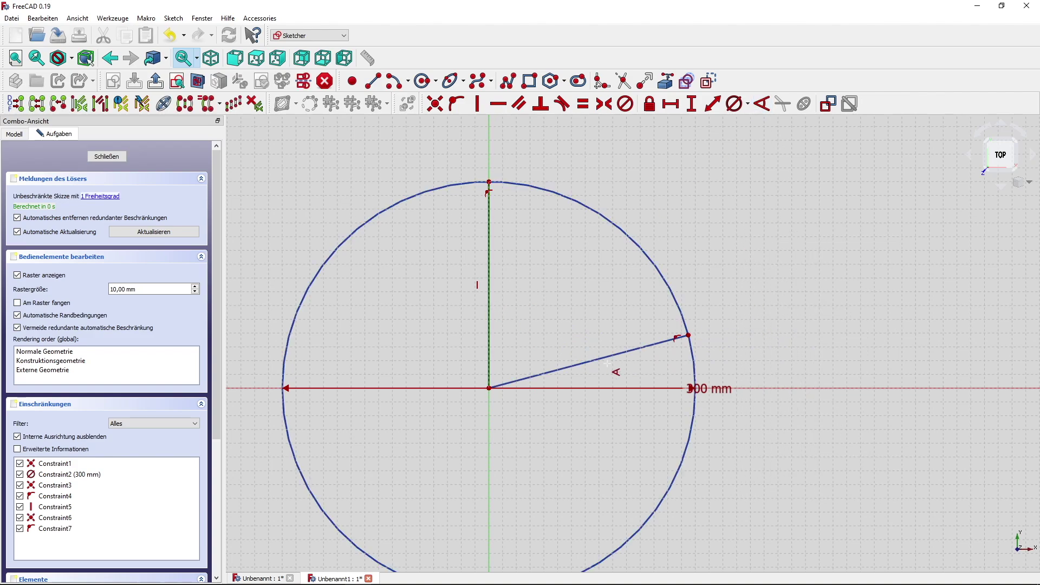
left_click(613, 364)
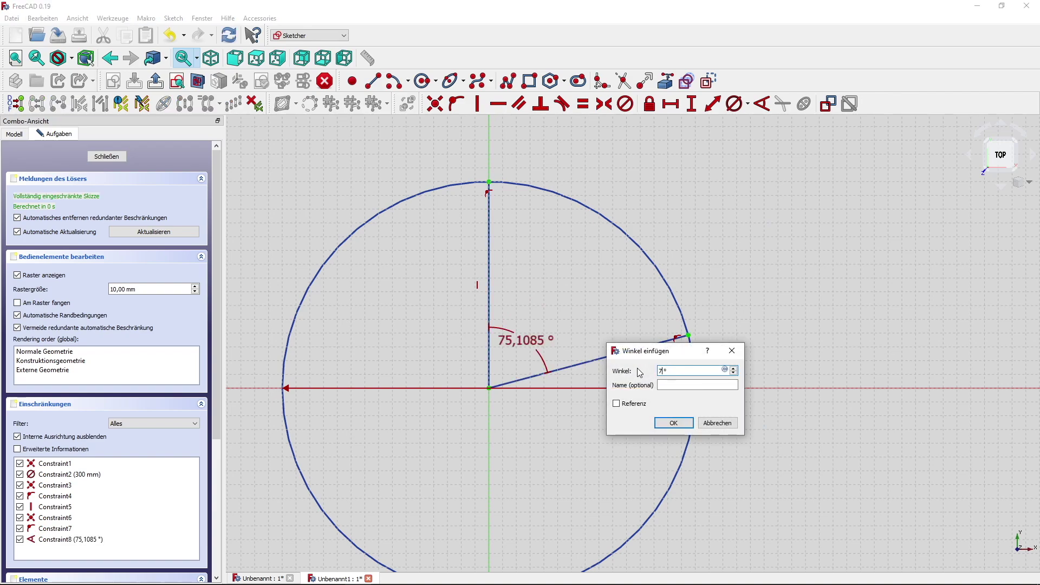
key("Return")
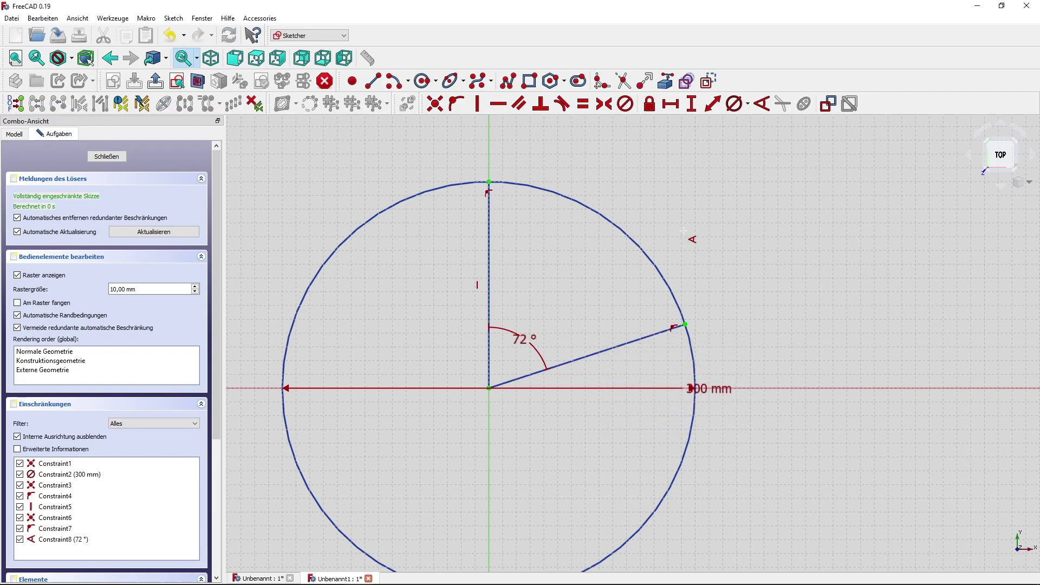
mouse_move(675, 203)
middle_mouse_down()
mouse_move(604, 262)
mouse_move(583, 251)
mouse_move(615, 201)
mouse_move(637, 191)
mouse_move(648, 210)
middle_mouse_up()
scroll(580, 249, "up", 2)
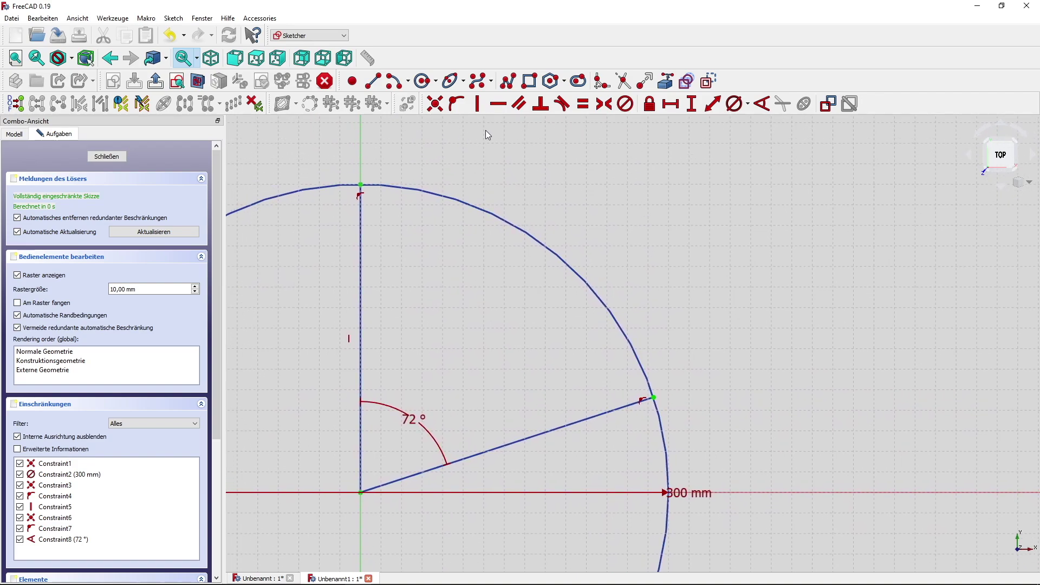
Step: Draw the arm's outer edge as a polyline from the circle's top to an inner bend point
left_click(508, 81)
left_click(360, 184)
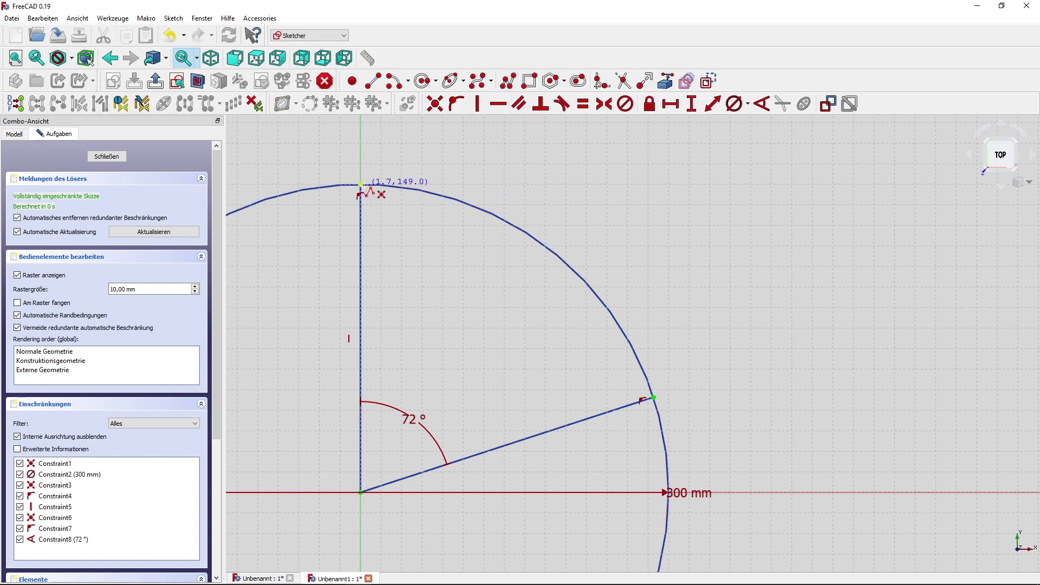
left_click(438, 377)
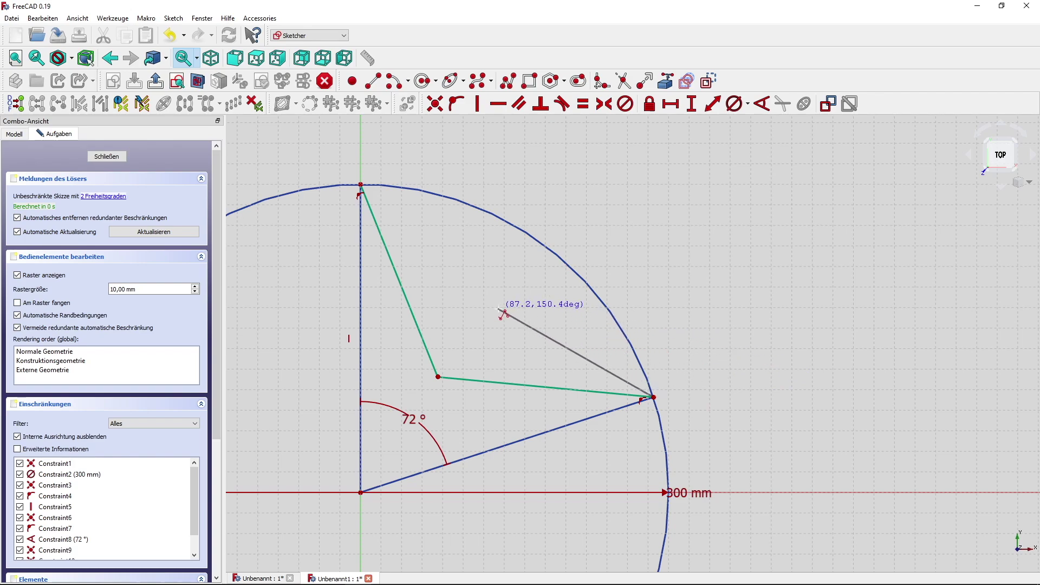
key("Escape")
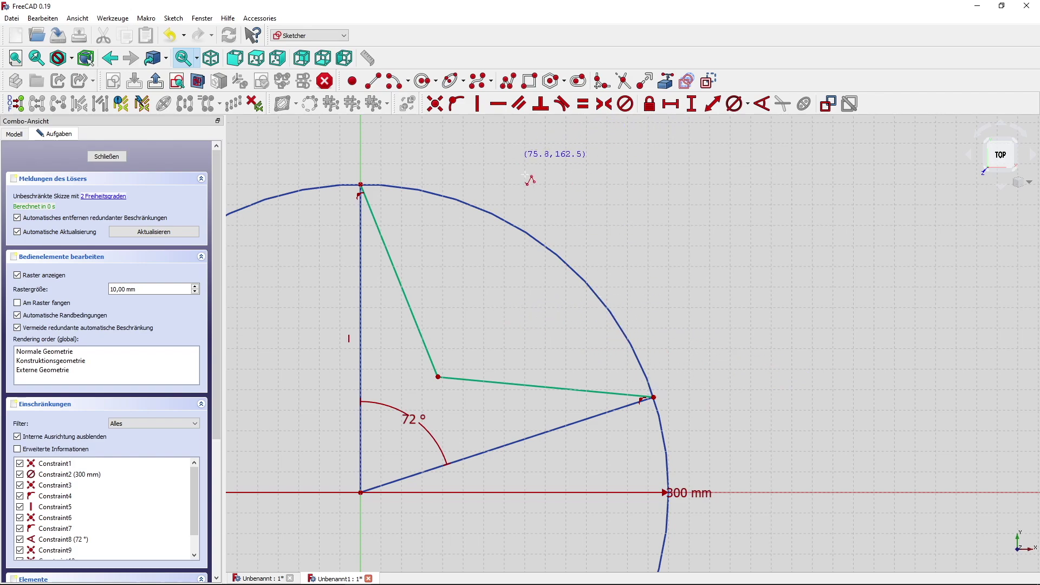
scroll(363, 215, "up", 2)
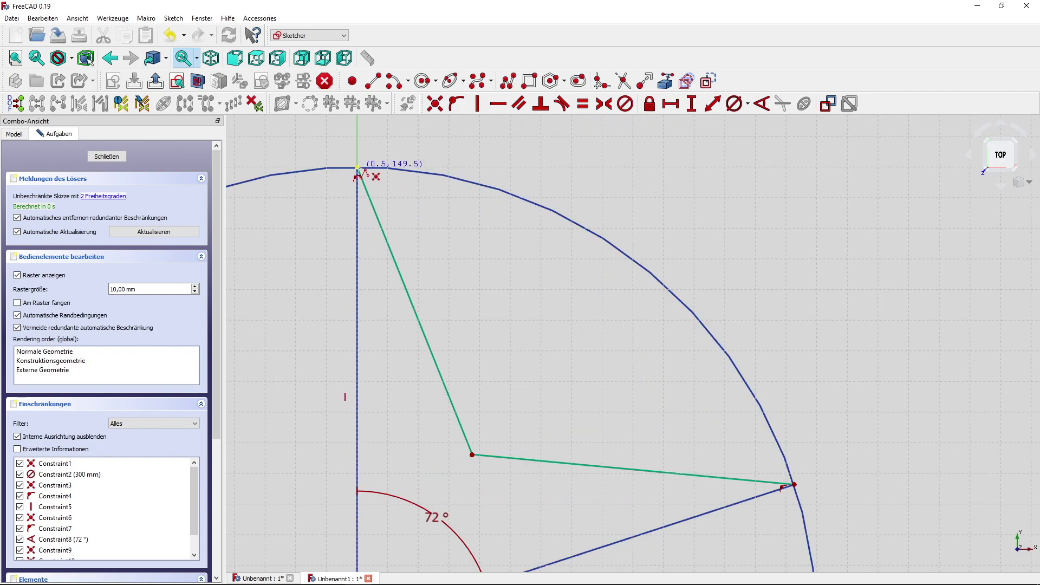
left_click(357, 169)
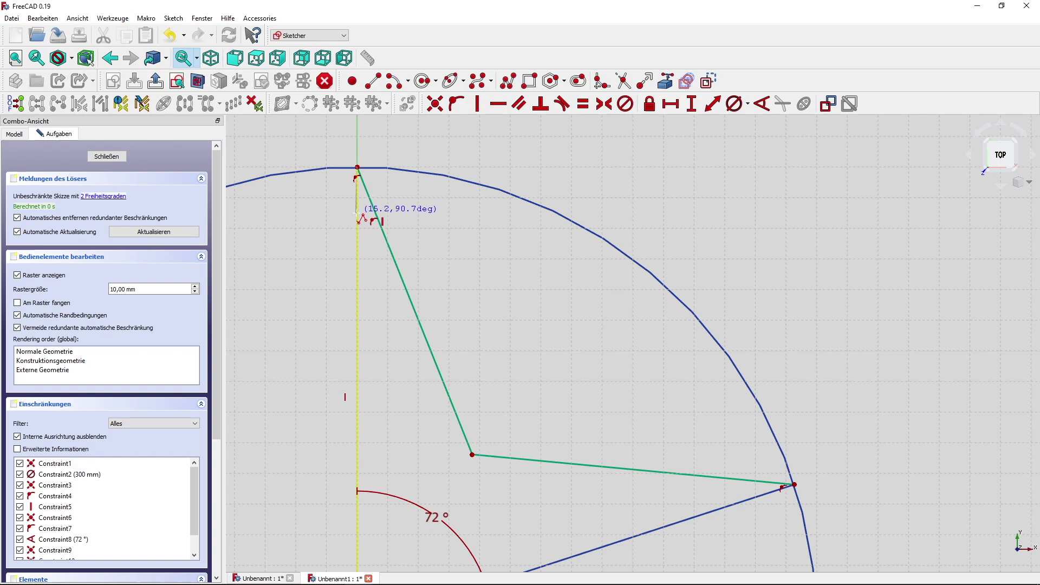
Step: Draw the arm's inner edge from below the tip, through a bend, to the 72° line's end
left_click(359, 211)
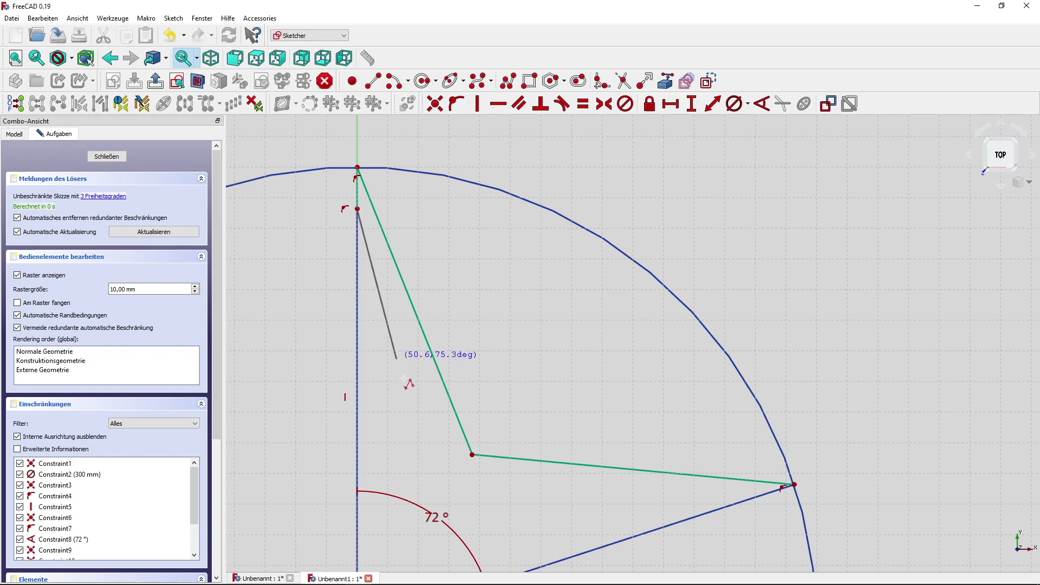
left_click(456, 470)
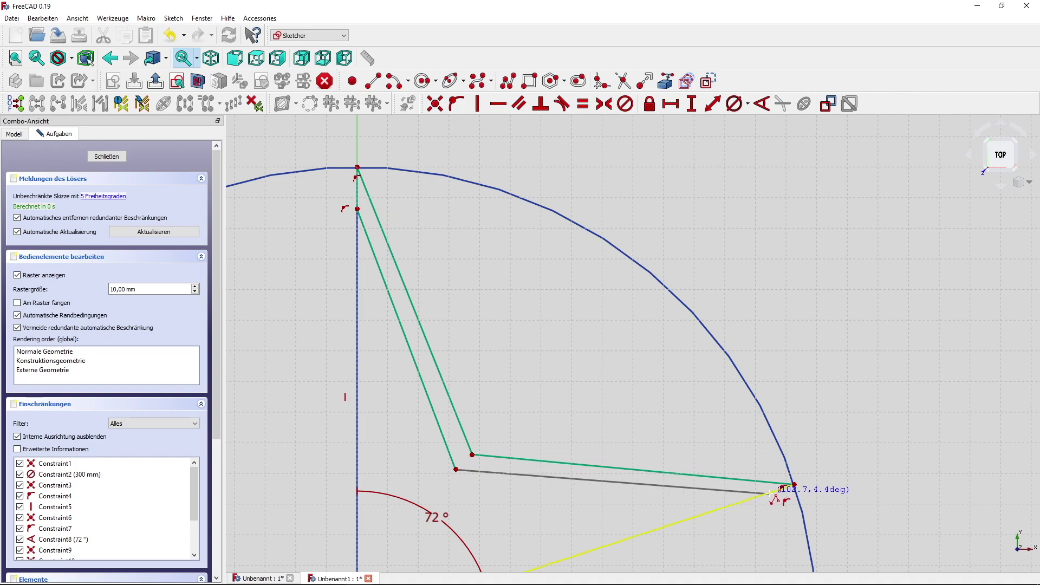
left_click(770, 493)
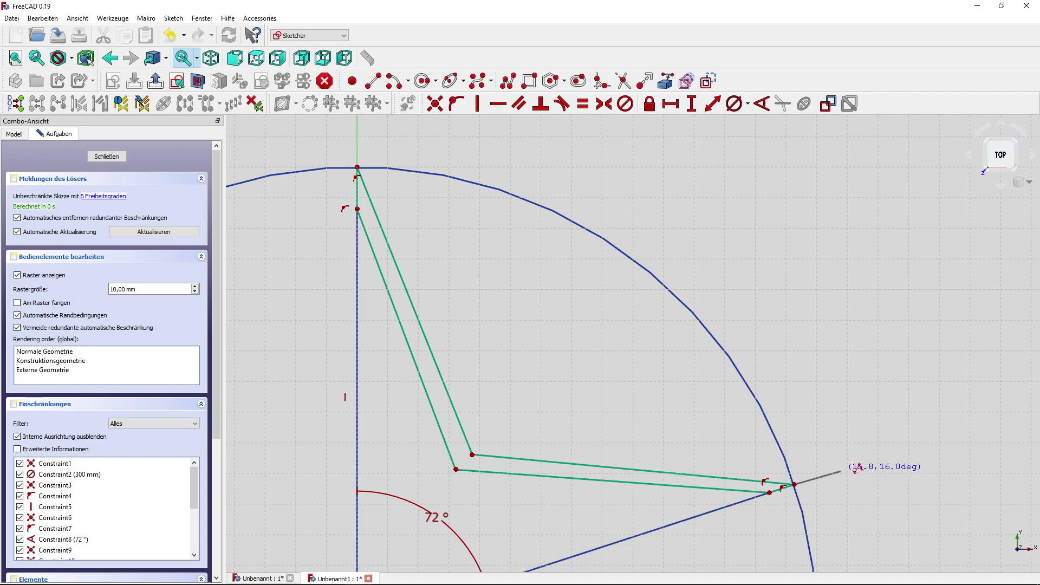
right_click(834, 449)
scroll(492, 322, "down", 2)
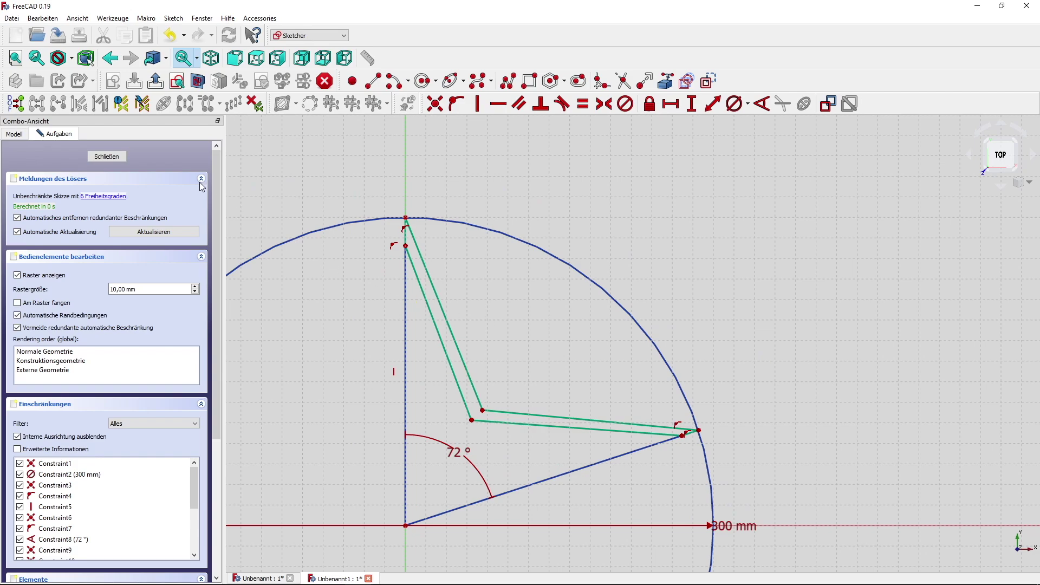
Step: Close the sketch, view it at an angle in 3D, then reopen it for editing
left_click(115, 157)
mouse_move(786, 330)
middle_mouse_down()
mouse_move(629, 294)
mouse_move(743, 266)
middle_mouse_up()
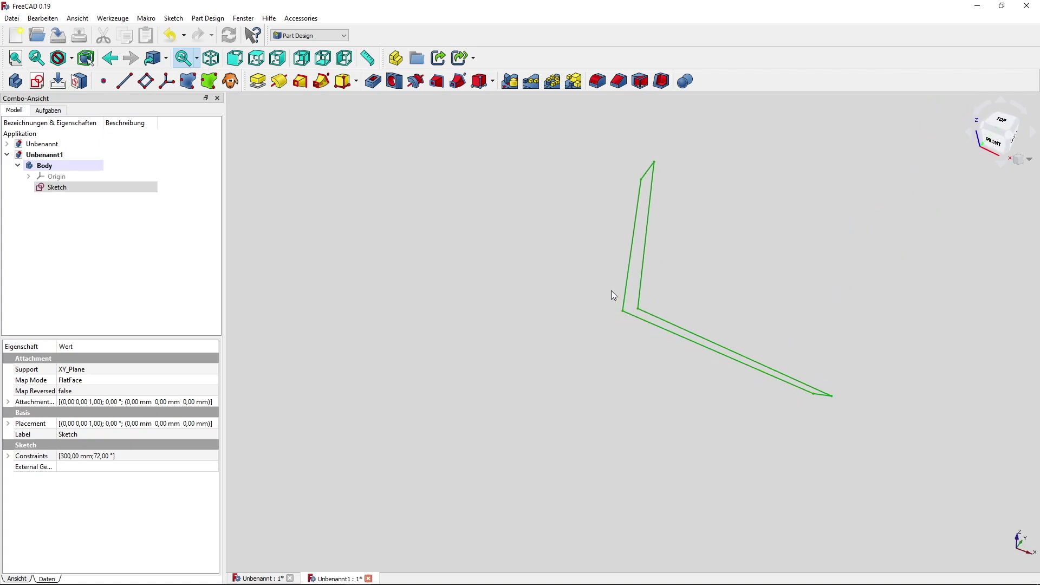
double_click(56, 187)
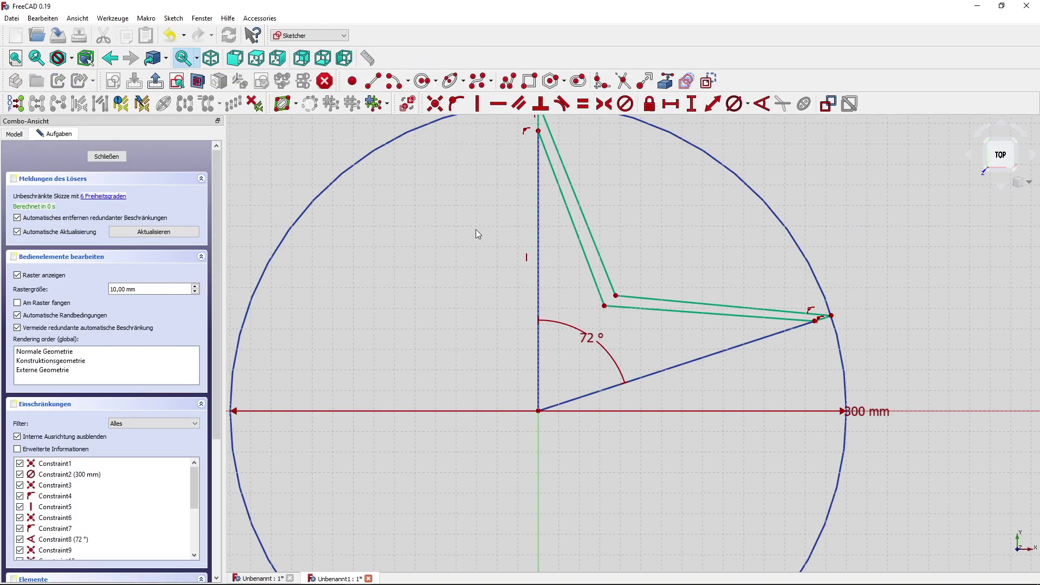
middle_click_drag(476, 229, 339, 317)
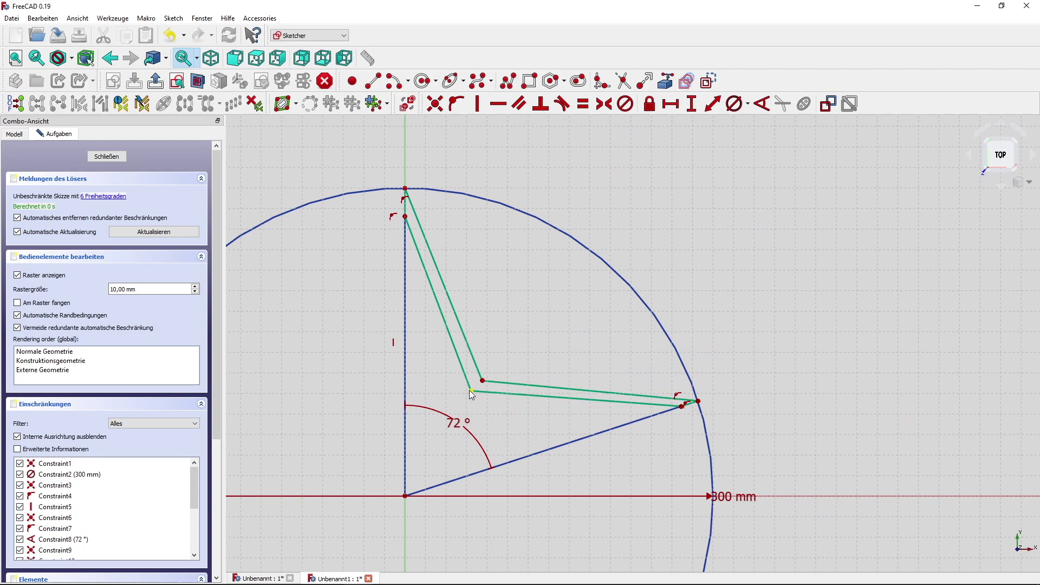
Step: Make the lower and slanted inner/outer arm lines parallel, adjusting the inner bend point
mouse_move(470, 391)
left_mouse_down()
mouse_move(472, 403)
mouse_move(490, 383)
left_mouse_up()
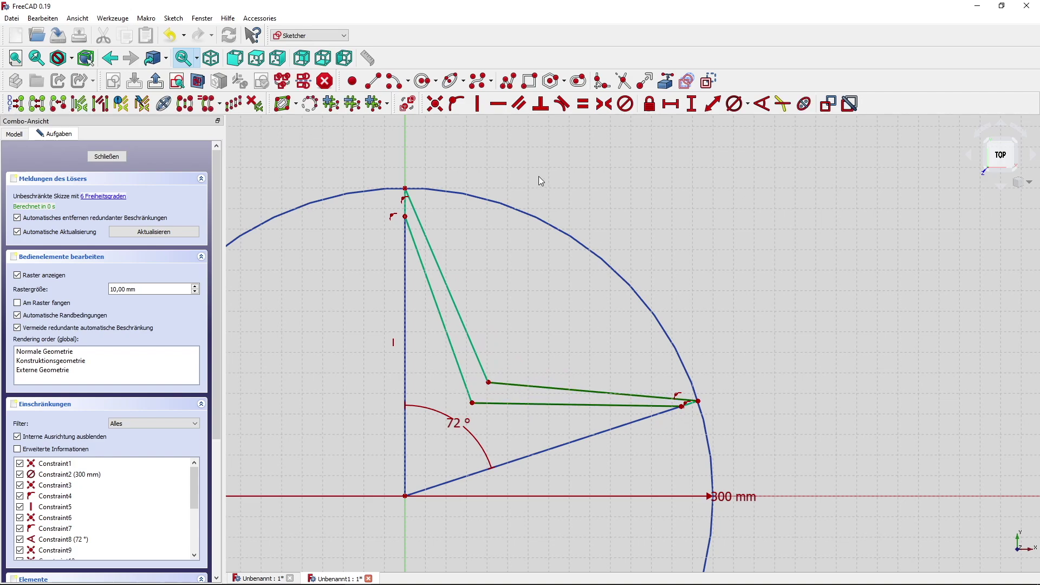
left_click(519, 106)
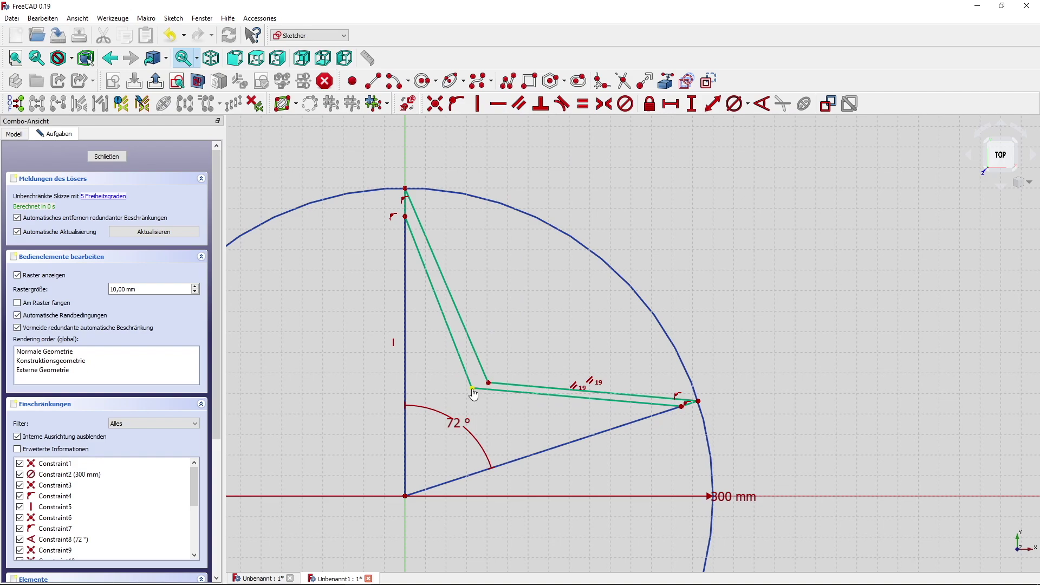
left_click_drag(471, 388, 477, 398)
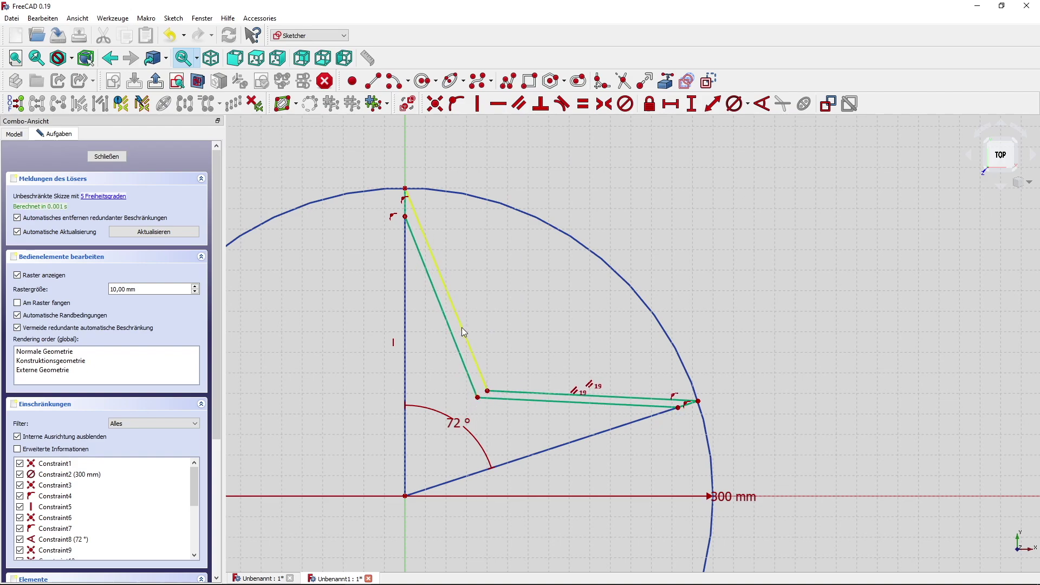
left_click_drag(466, 328, 481, 319)
left_click(482, 320)
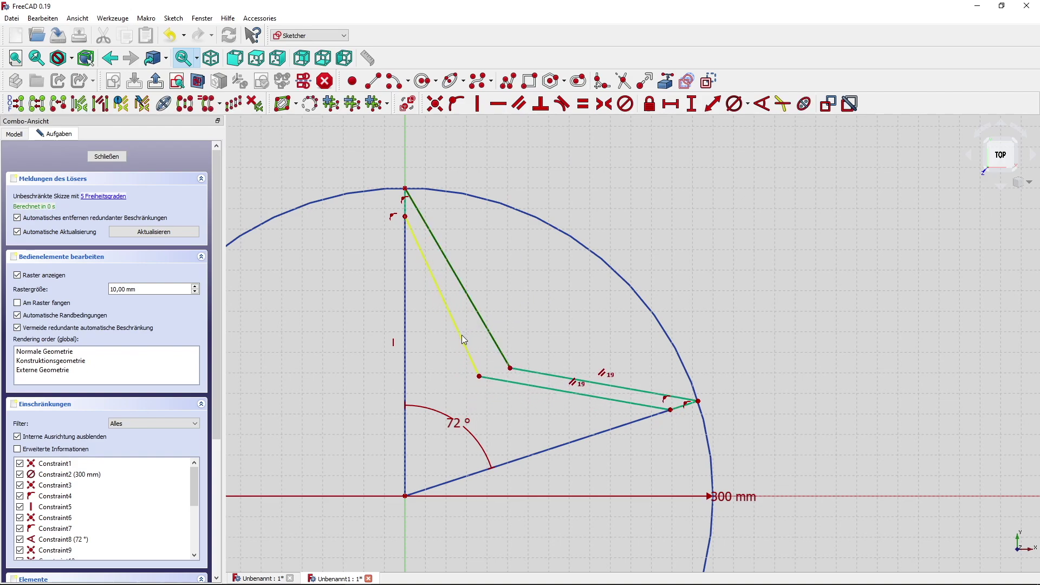
left_click(517, 107)
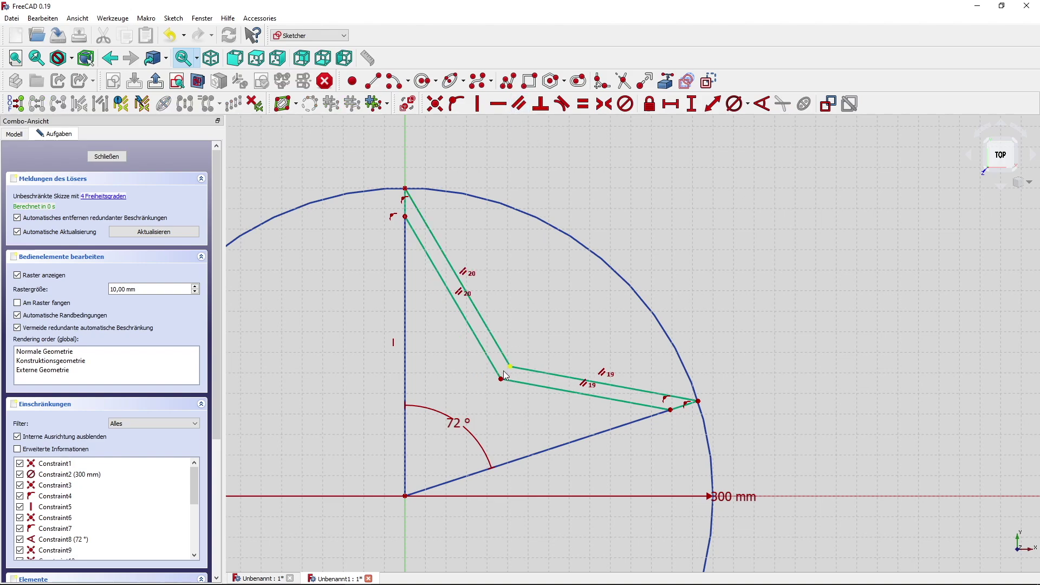
mouse_move(499, 383)
left_mouse_down()
mouse_move(503, 396)
mouse_move(493, 399)
left_mouse_up()
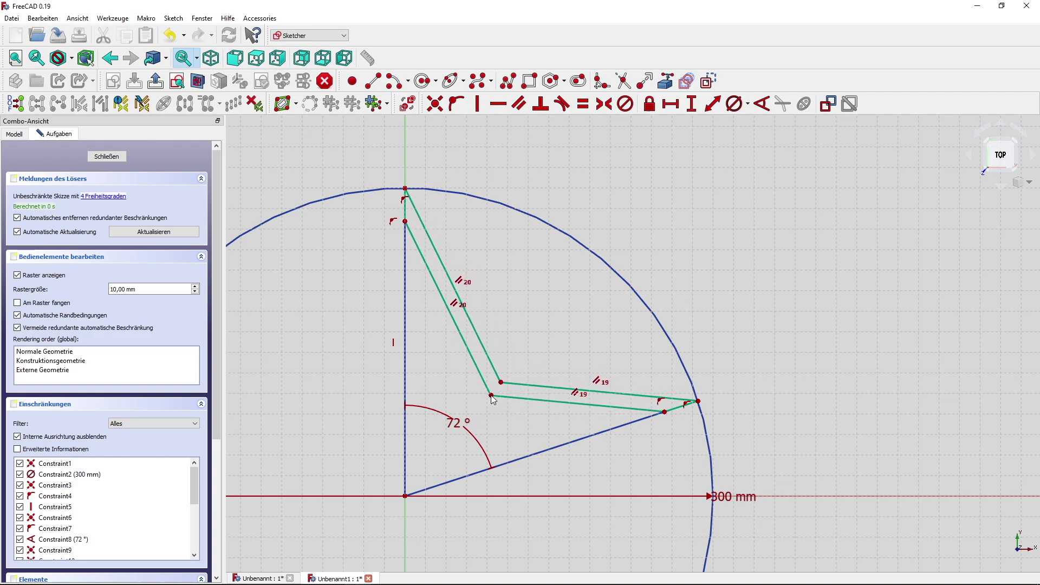
Step: Set both short end segments of the arm, at the tip and right end, to 5 mm
left_click(691, 103)
left_click(405, 206)
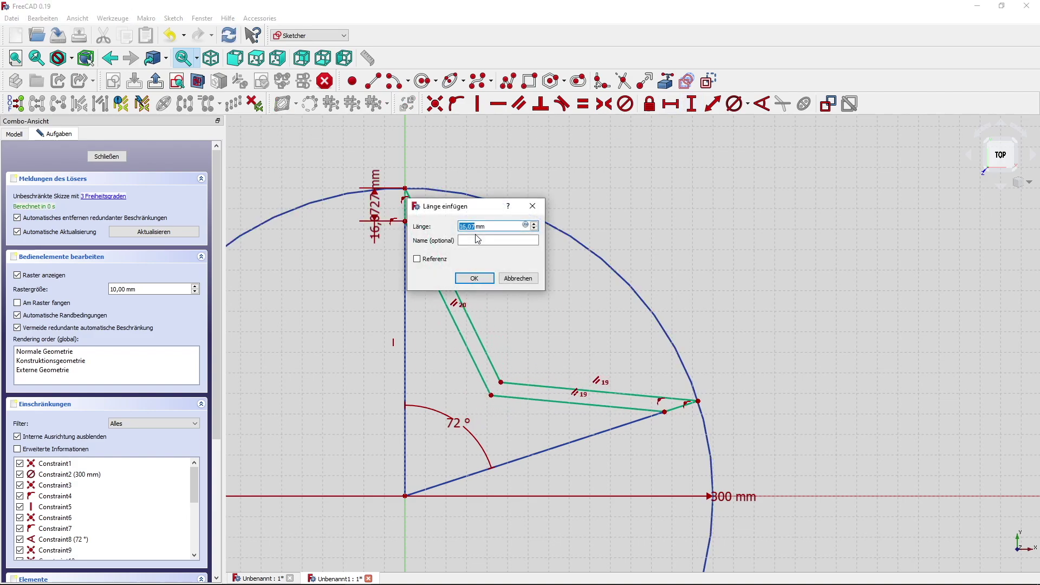
type("5")
key("Return")
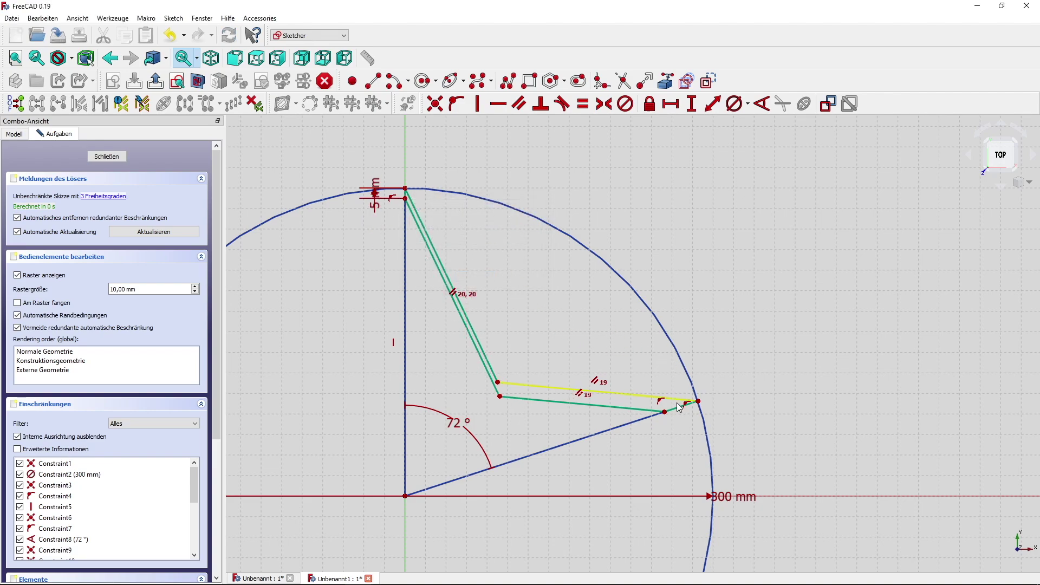
left_click(713, 104)
left_click(680, 407)
type("5mm")
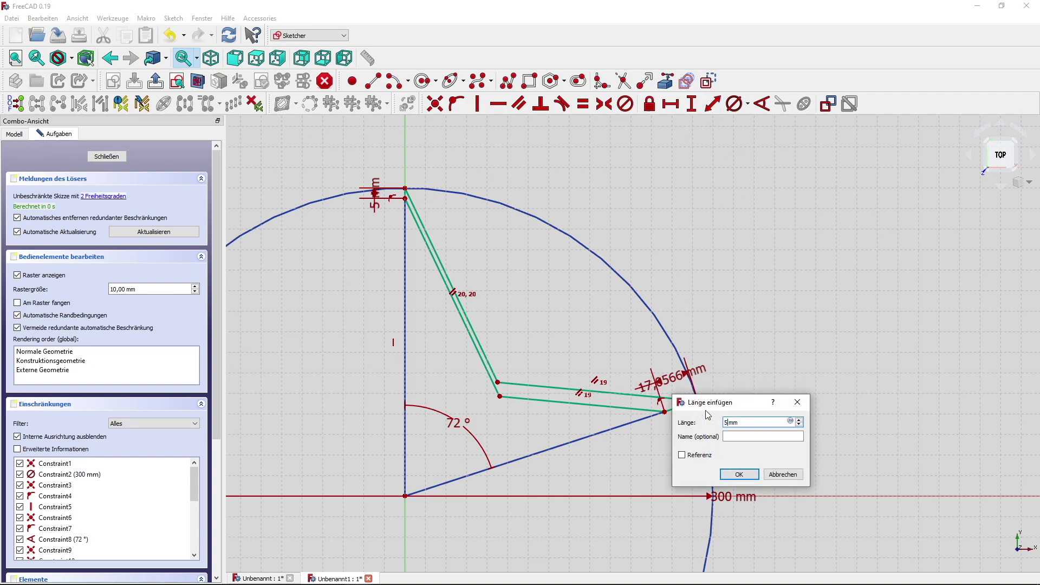
key("Return")
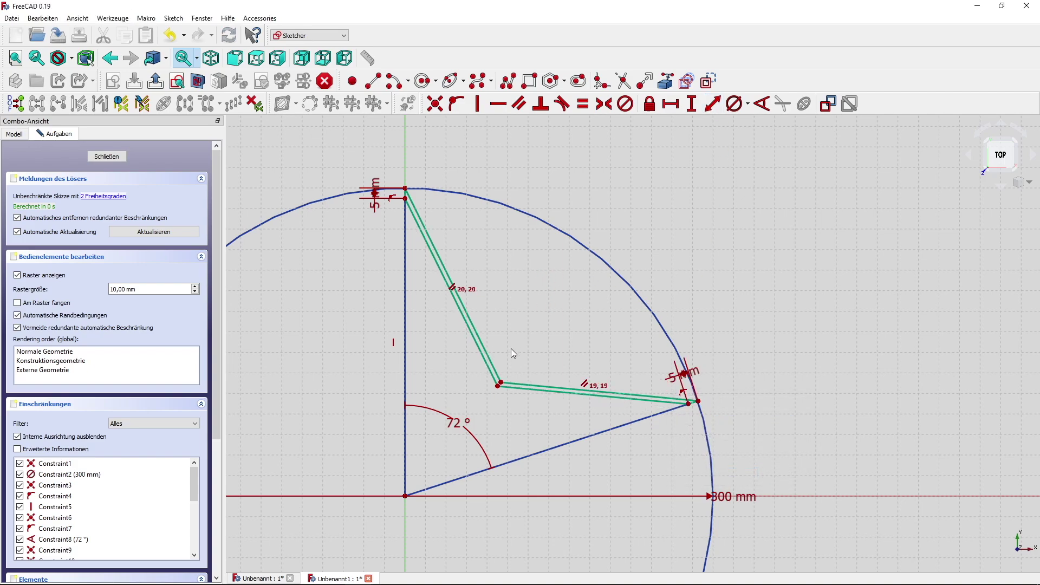
Step: Make the slanted outer line and the lower line equal in length
mouse_move(511, 375)
left_mouse_down()
mouse_move(512, 408)
mouse_move(466, 376)
mouse_move(443, 312)
mouse_move(443, 394)
mouse_move(509, 373)
mouse_move(499, 385)
left_mouse_up()
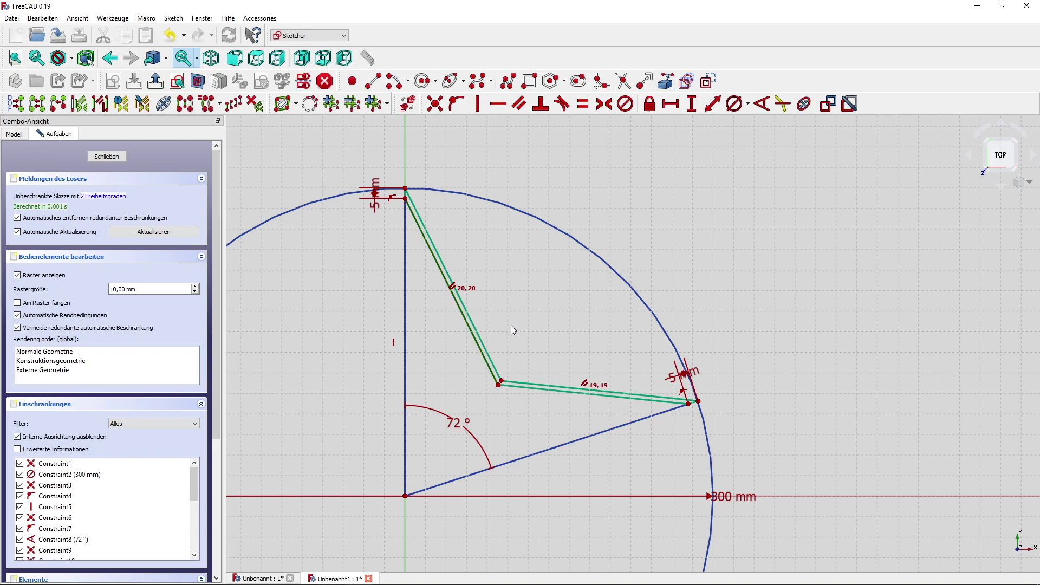
left_click(487, 351)
left_click(531, 382)
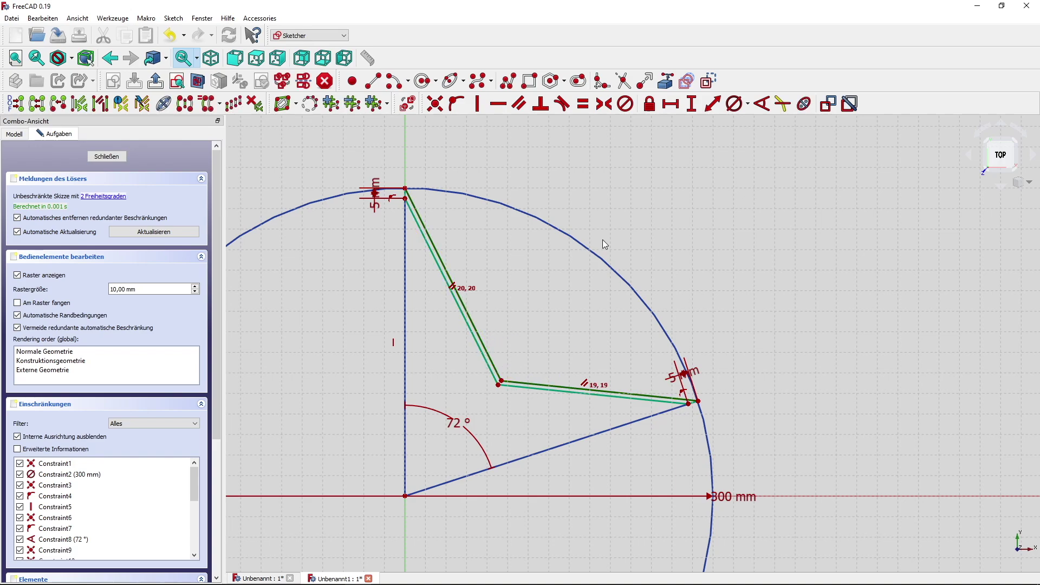
left_click(589, 108)
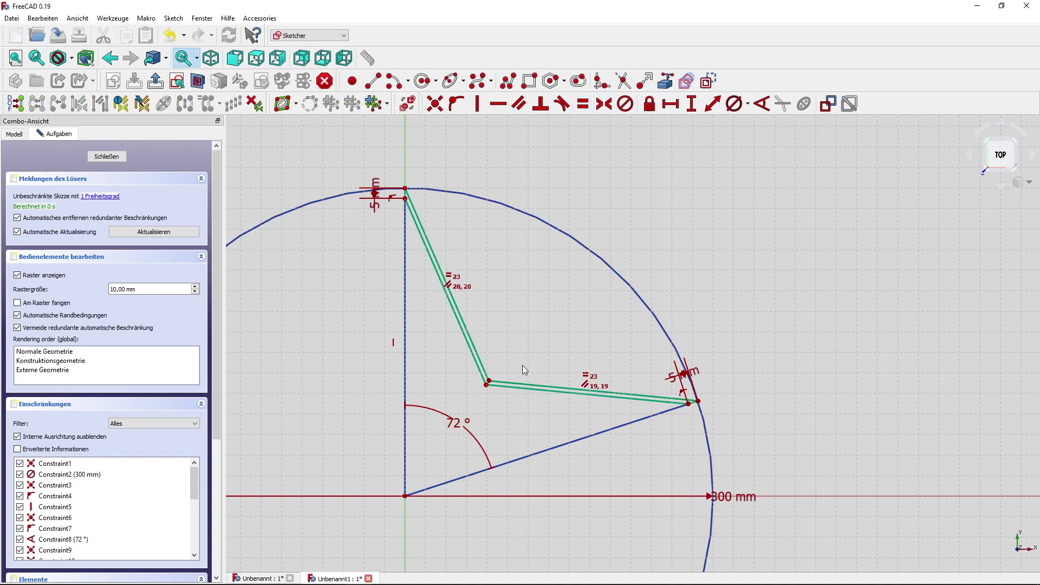
mouse_move(488, 390)
left_mouse_down()
mouse_move(475, 415)
mouse_move(496, 372)
left_mouse_up()
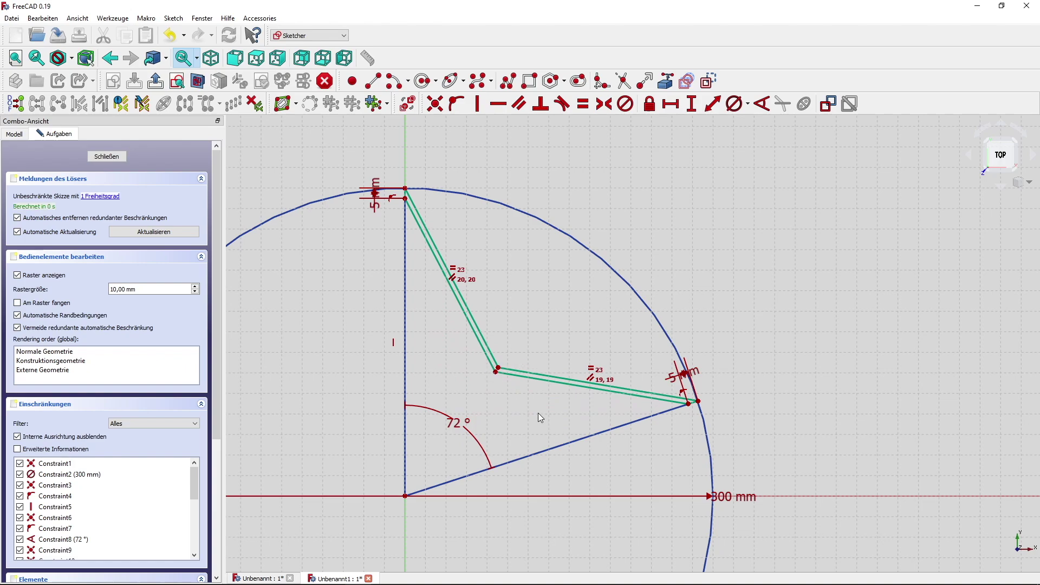
Step: Fix the inner corner 60 mm from the origin and close the sketch
left_click(496, 374)
left_click(406, 496)
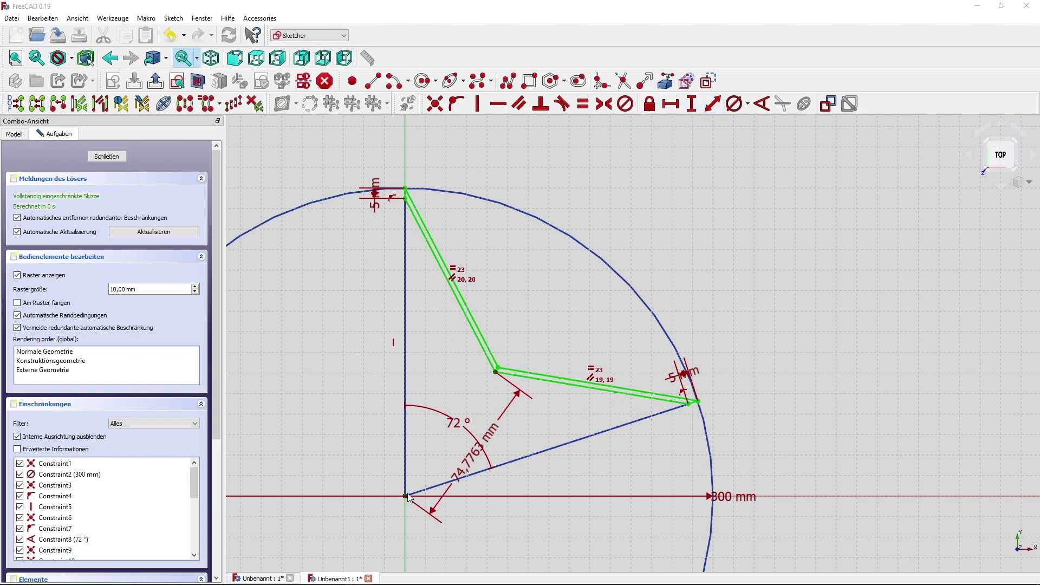
type("kd")
type("60")
key("Return")
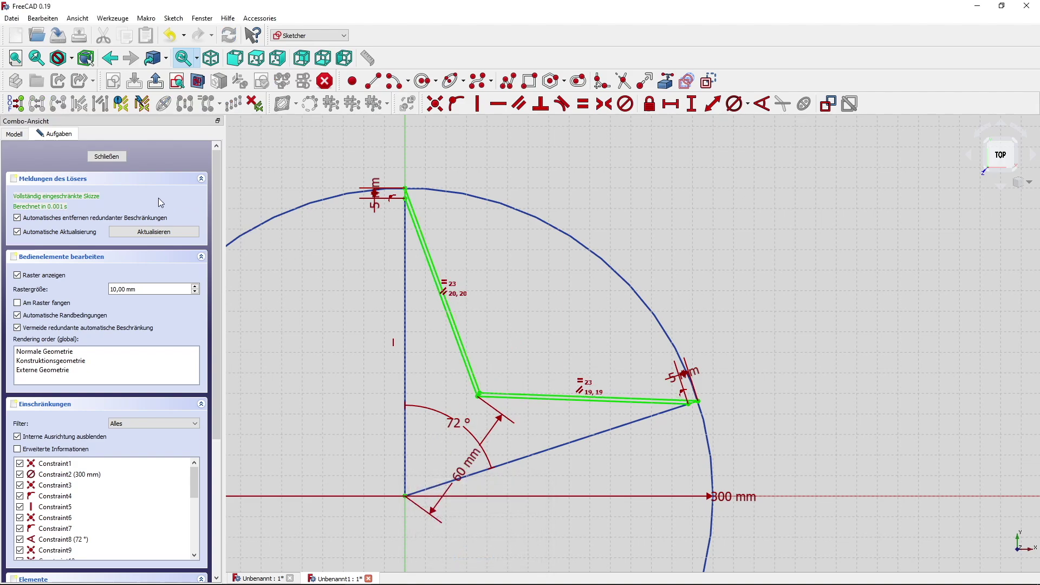
left_click(107, 157)
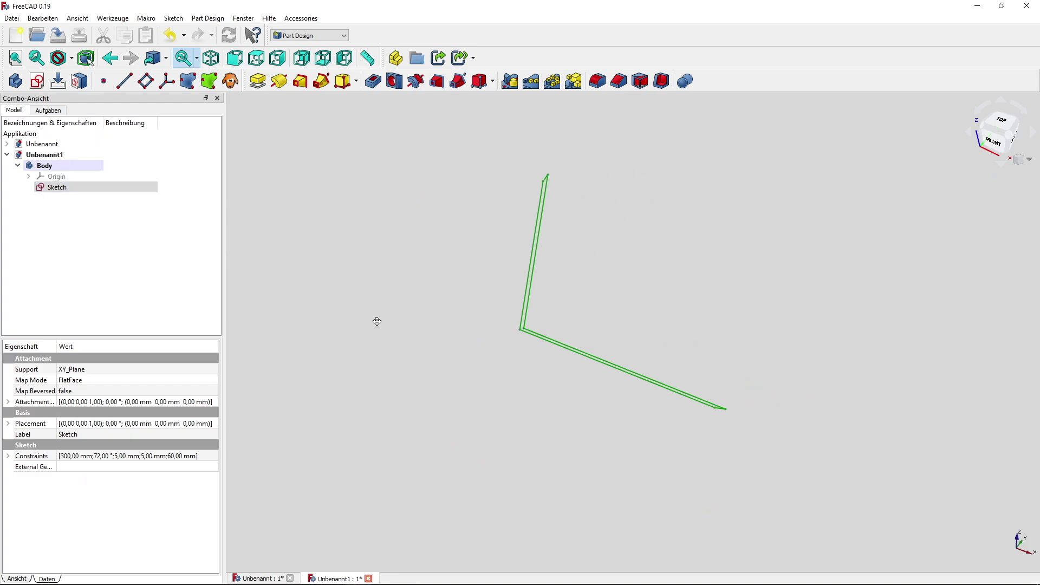
Step: Pad the arm sketch to 30 mm
left_click(258, 86)
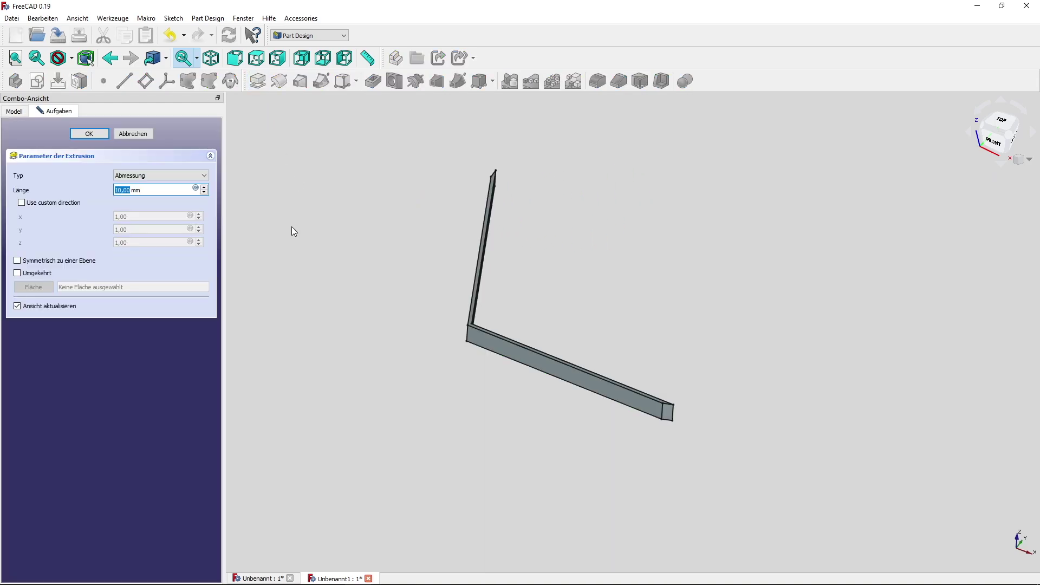
type("30")
key("Return")
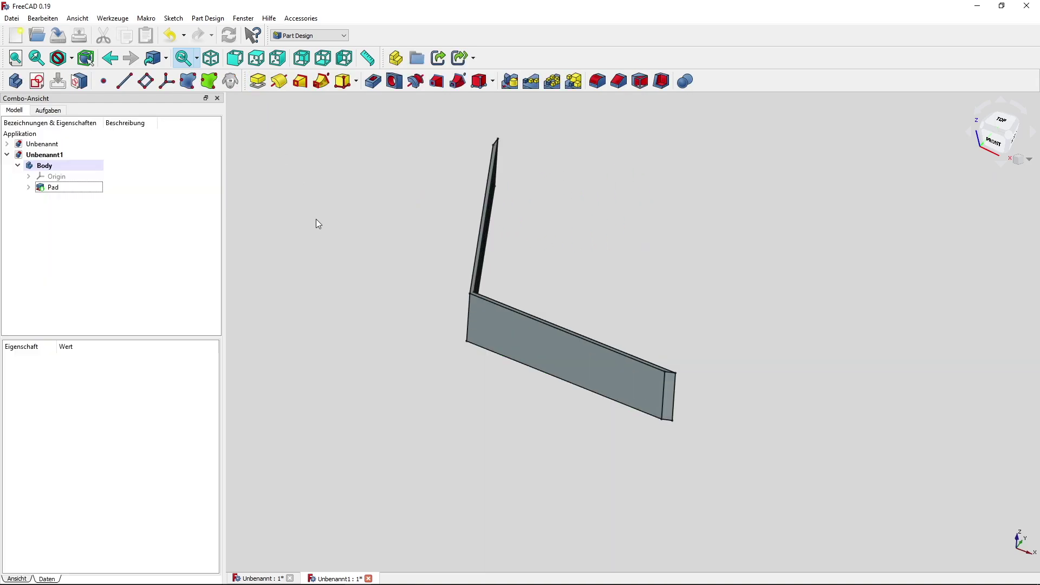
mouse_move(318, 224)
middle_mouse_down()
mouse_move(351, 287)
mouse_move(353, 278)
middle_mouse_up()
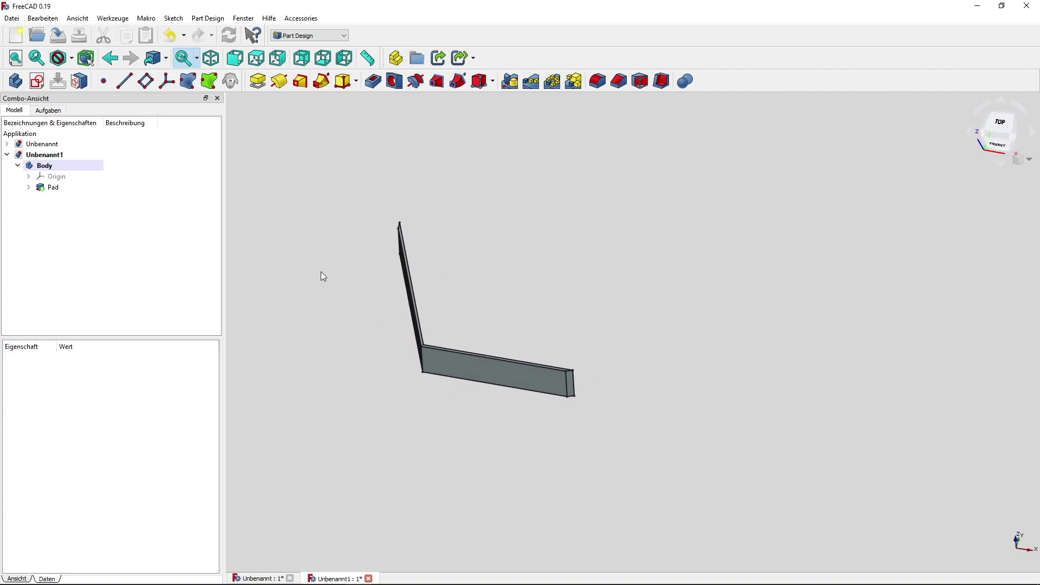
Step: Repeat the Pad in a PolarPattern with 5 occurrences around the centre
left_click(108, 188)
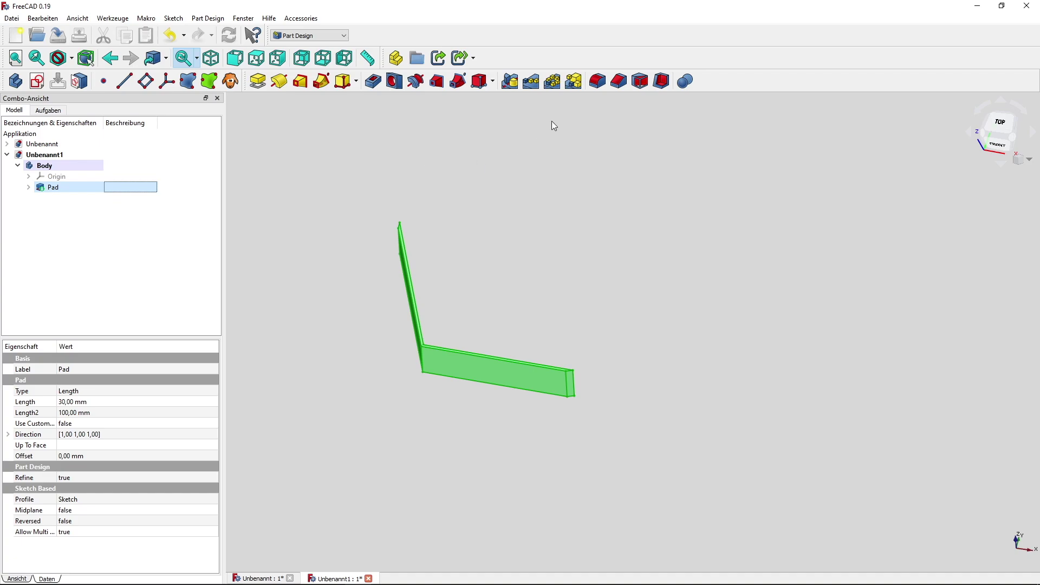
left_click(554, 82)
scroll(392, 302, "up", 2)
scroll(438, 284, "up", 2)
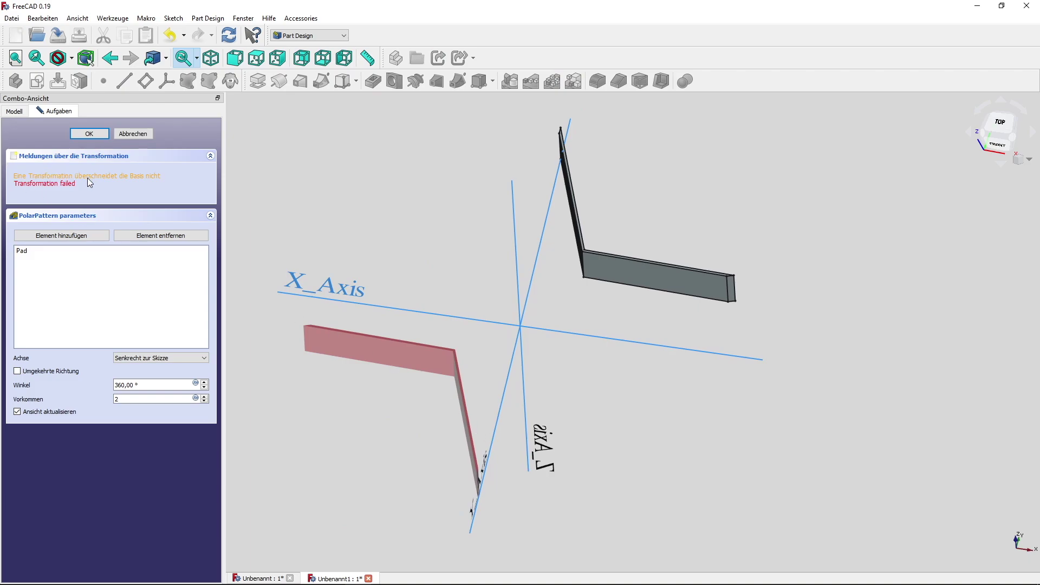
left_click(205, 396)
left_click(204, 396)
left_click(205, 396)
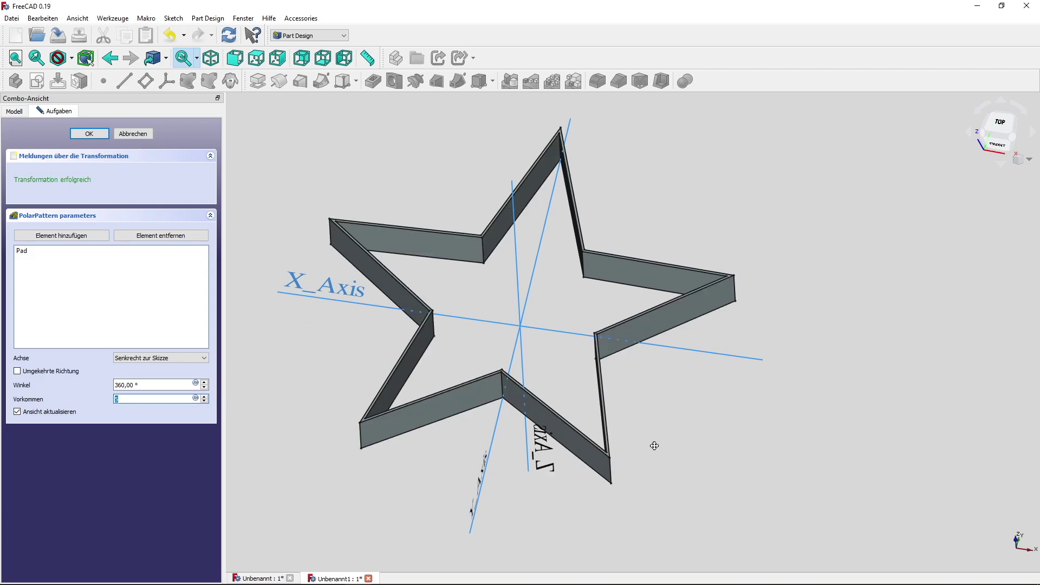
mouse_move(655, 446)
middle_mouse_down()
mouse_move(710, 469)
mouse_move(738, 457)
mouse_move(587, 437)
middle_mouse_up()
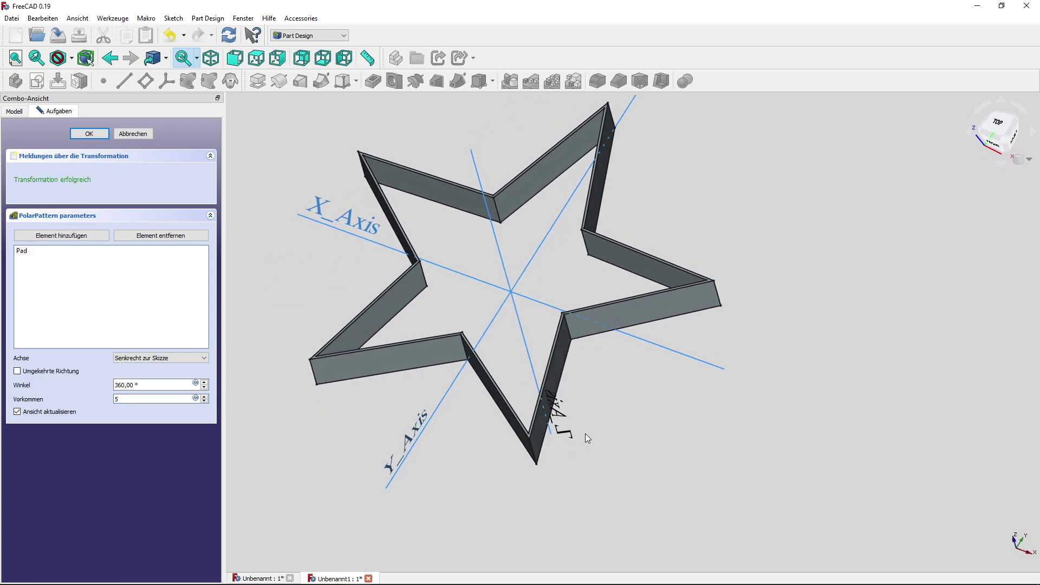
left_click(100, 136)
mouse_move(243, 239)
middle_mouse_down()
mouse_move(276, 286)
mouse_move(374, 325)
mouse_move(332, 302)
middle_mouse_up()
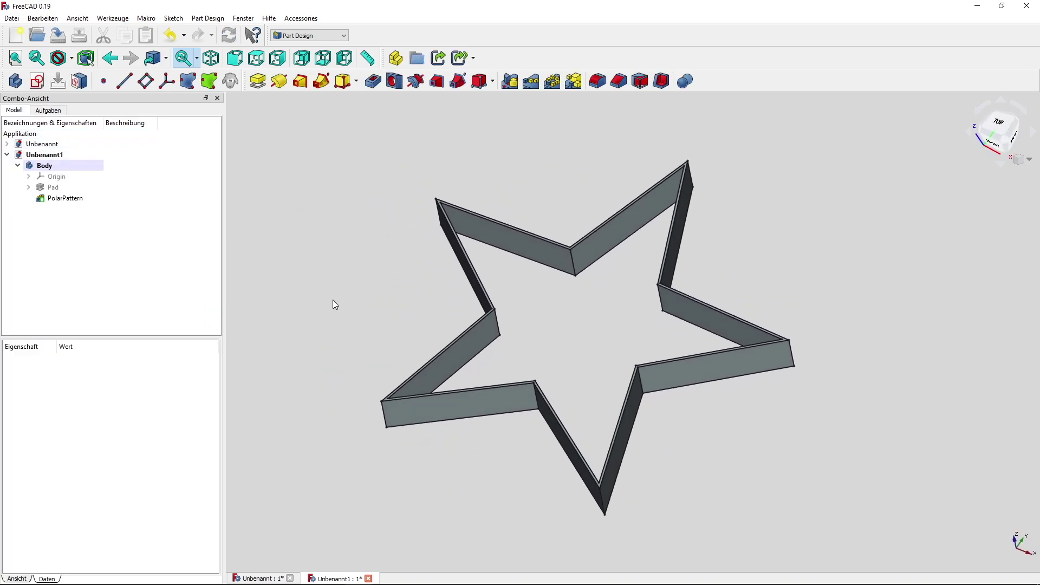
Step: Reopen the arm sketch, reposition both 5 mm dimension labels, and leave the tip's 5 mm unchanged
left_click(28, 186)
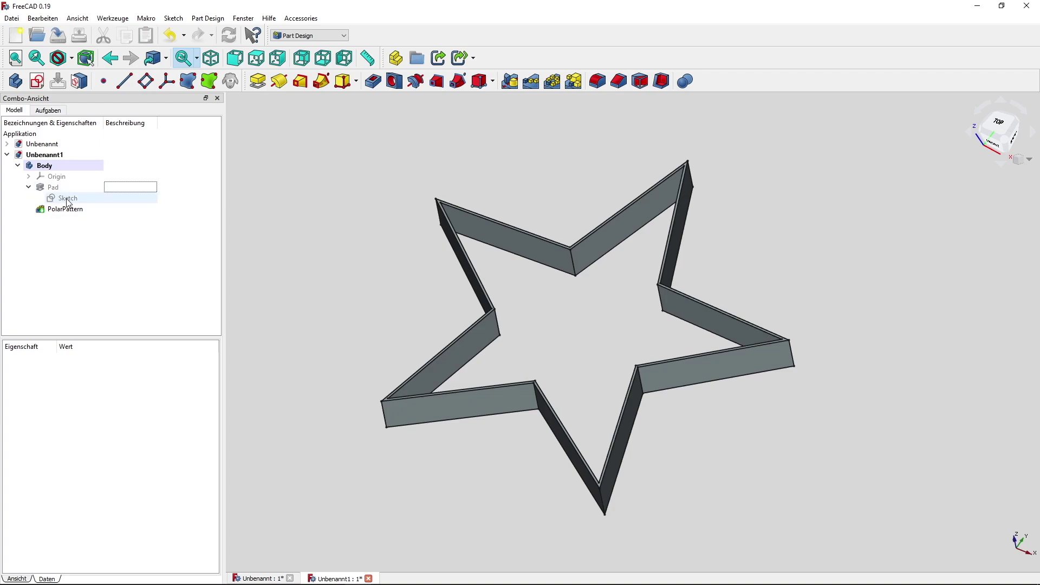
left_click(68, 198)
double_click(68, 199)
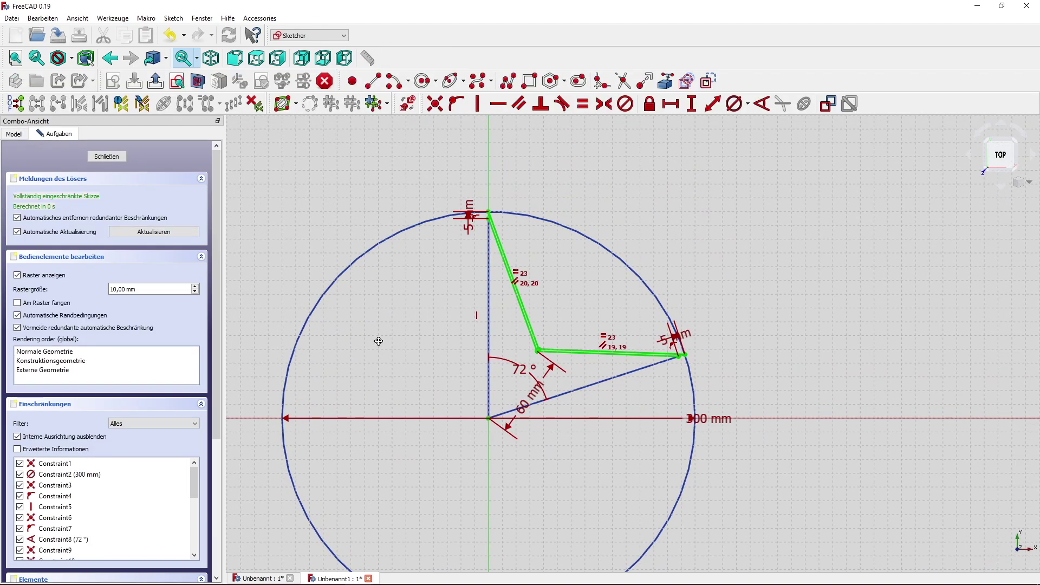
scroll(417, 344, "up", 2)
left_click_drag(499, 166, 471, 211)
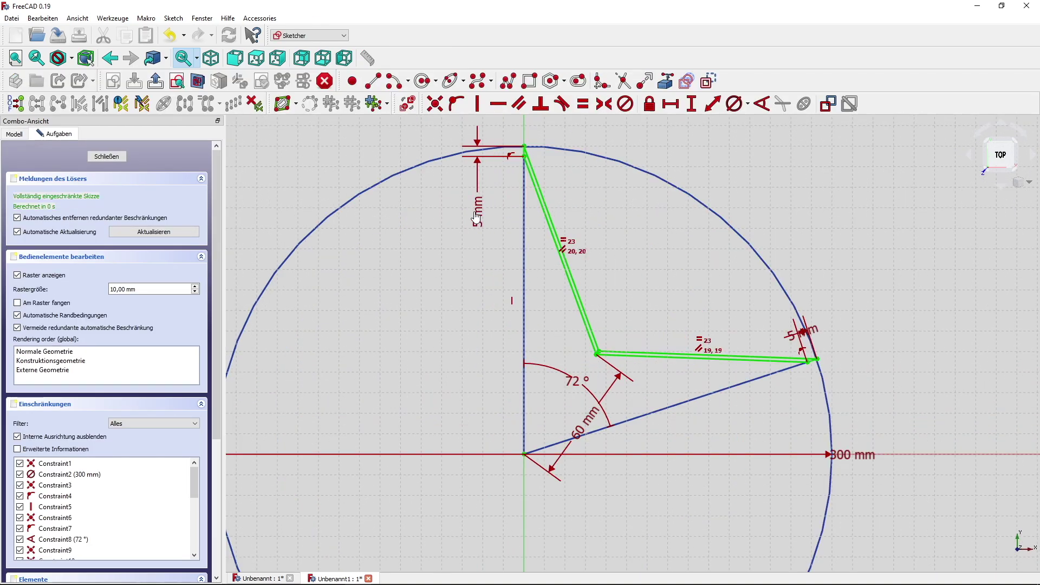
middle_click_drag(494, 249, 389, 242)
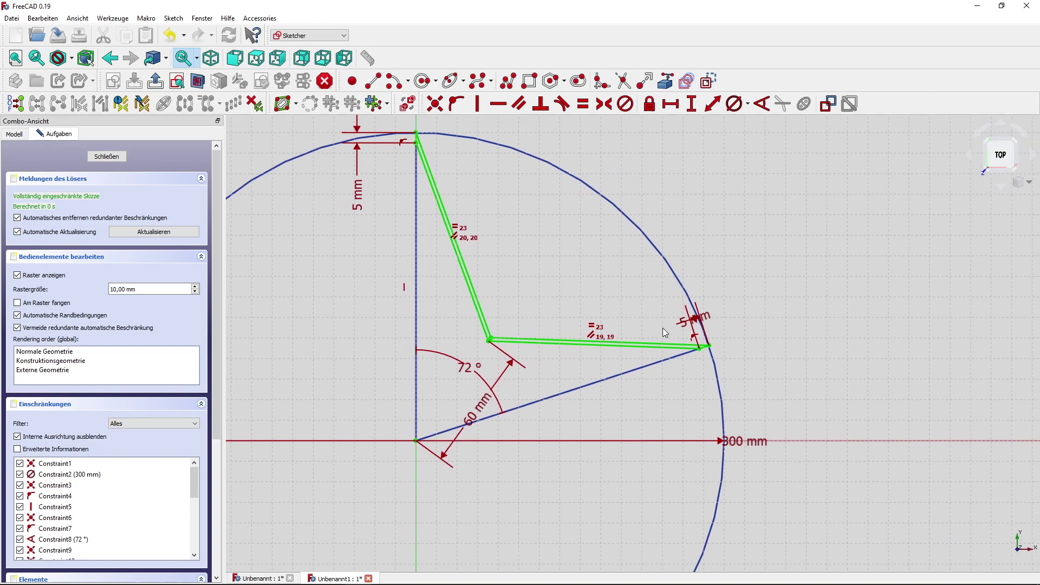
left_click_drag(711, 318, 772, 319)
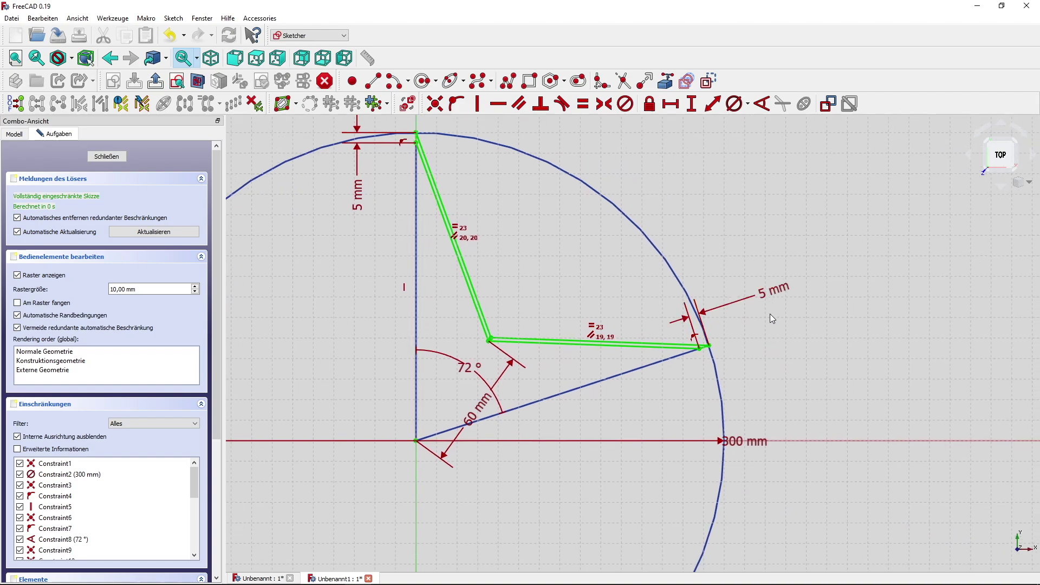
double_click(359, 200)
left_click(441, 225)
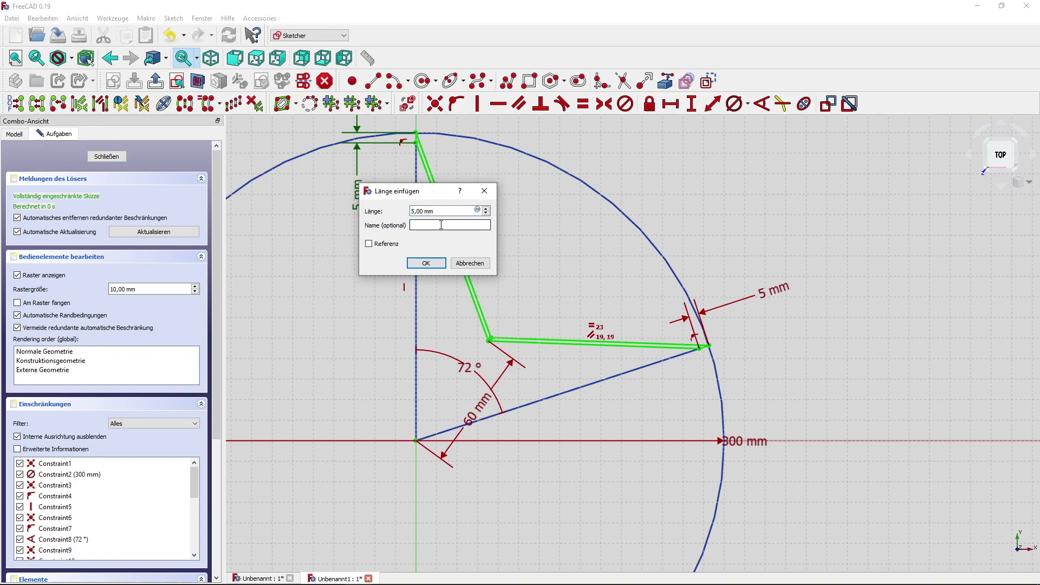
type("wand")
key("Return")
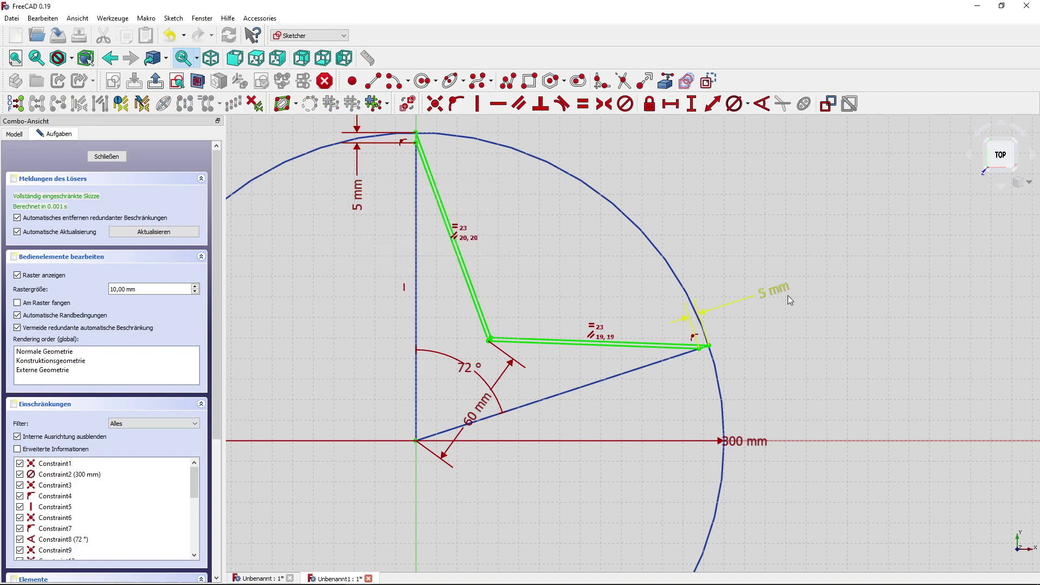
Step: Drive the right 5 mm wall dimension with the expression Constraints.wand
double_click(784, 293)
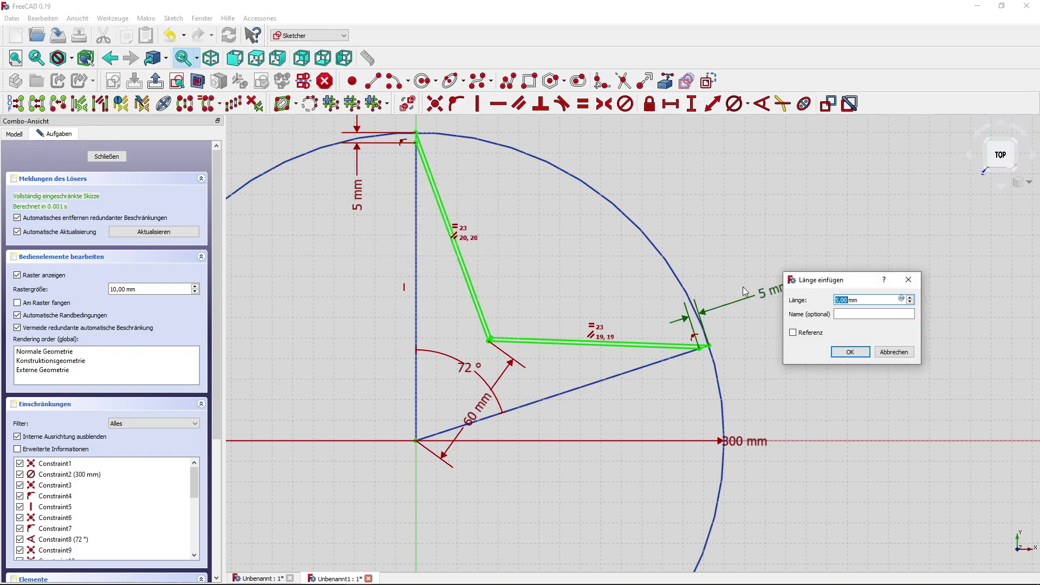
left_click(901, 299)
type("C")
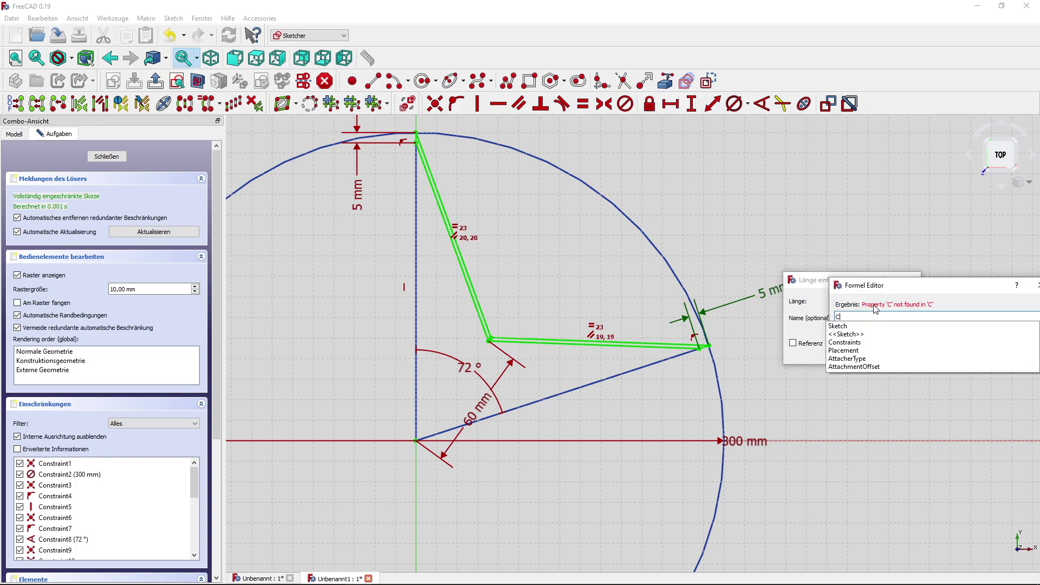
type("on")
key("Down")
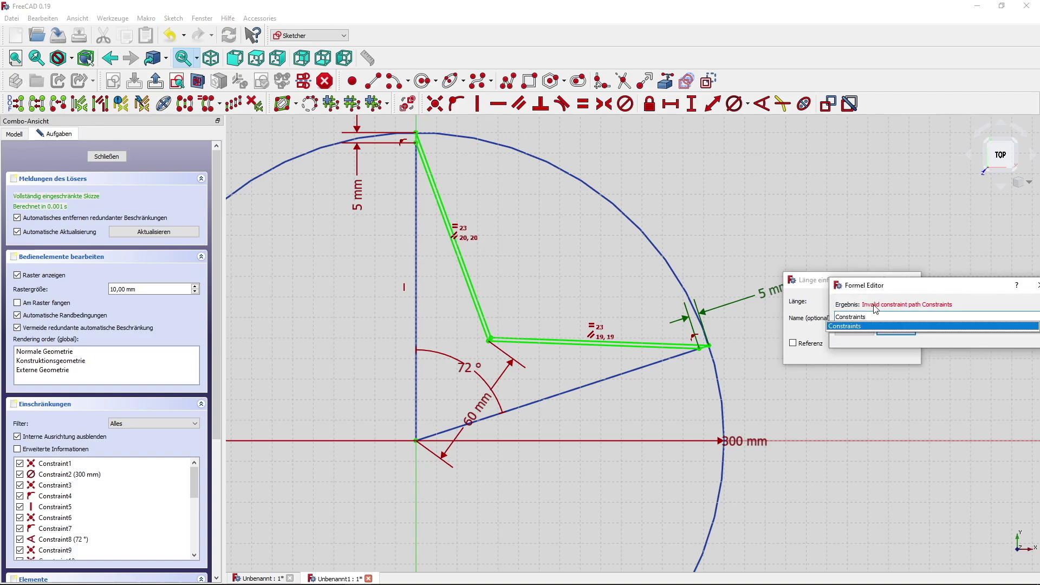
type(".wand")
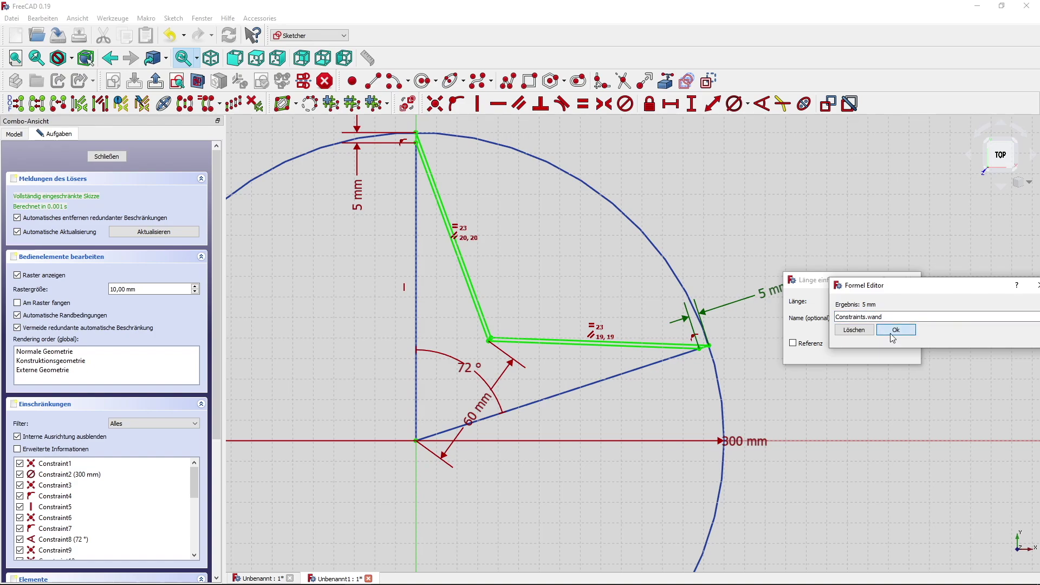
left_click(895, 330)
left_click(861, 353)
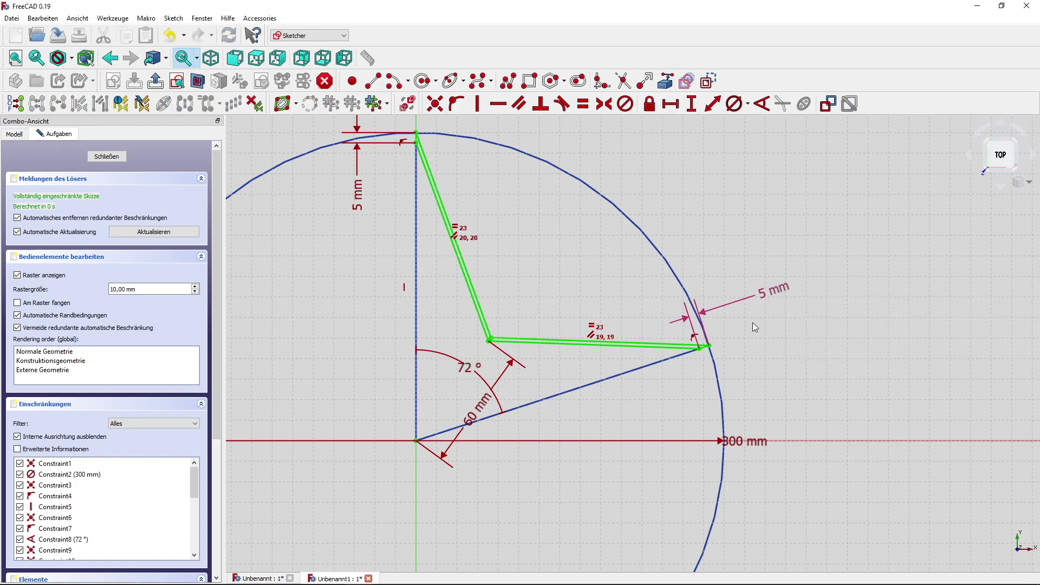
Step: Move the 60 mm label to the upper left and close the sketch to view the star
middle_click_drag(753, 326, 743, 364)
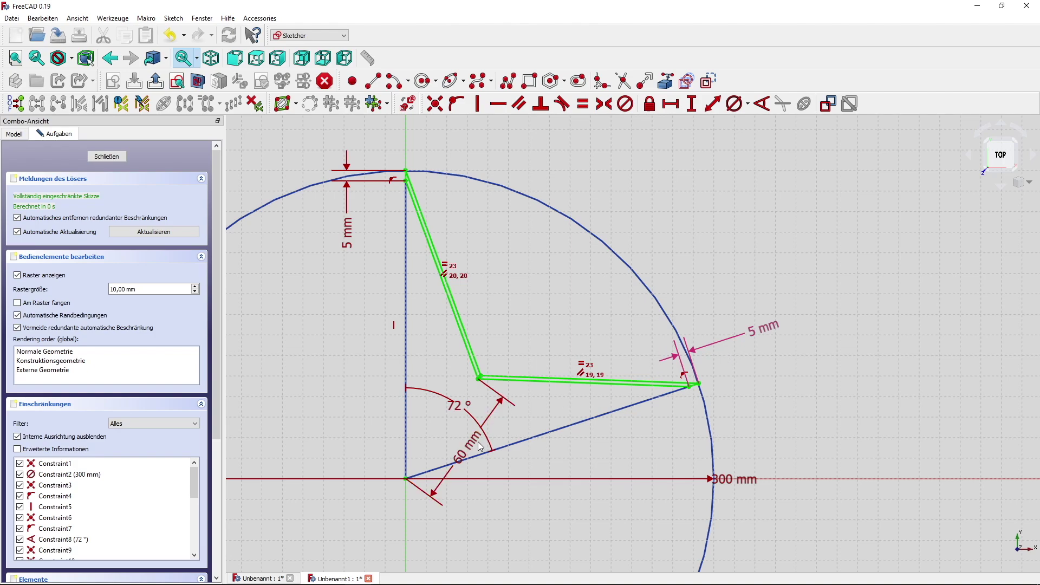
left_click_drag(470, 438, 325, 377)
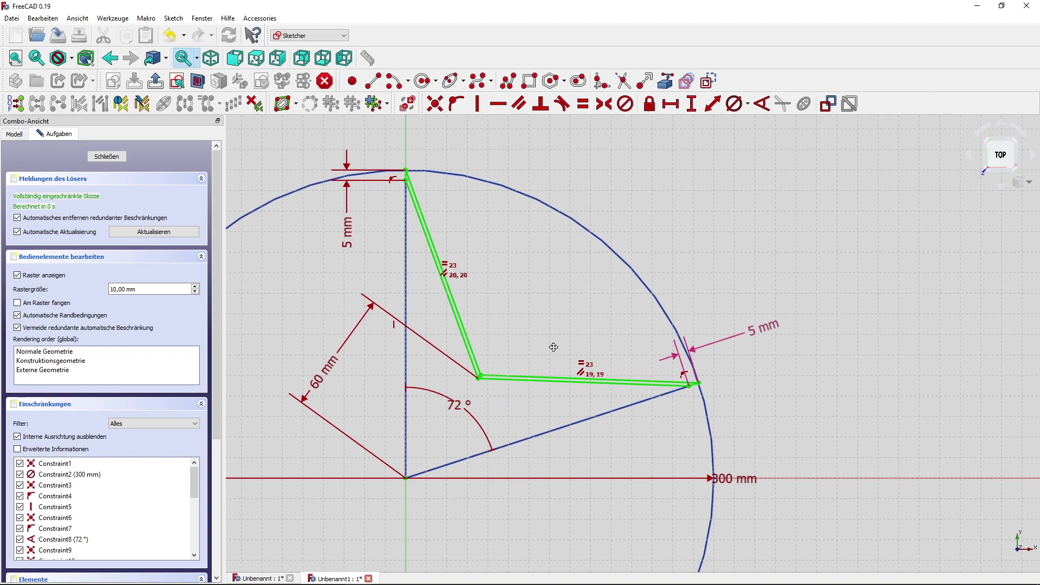
middle_click_drag(553, 348, 611, 310)
scroll(611, 310, "down", 3)
scroll(611, 310, "up", 3)
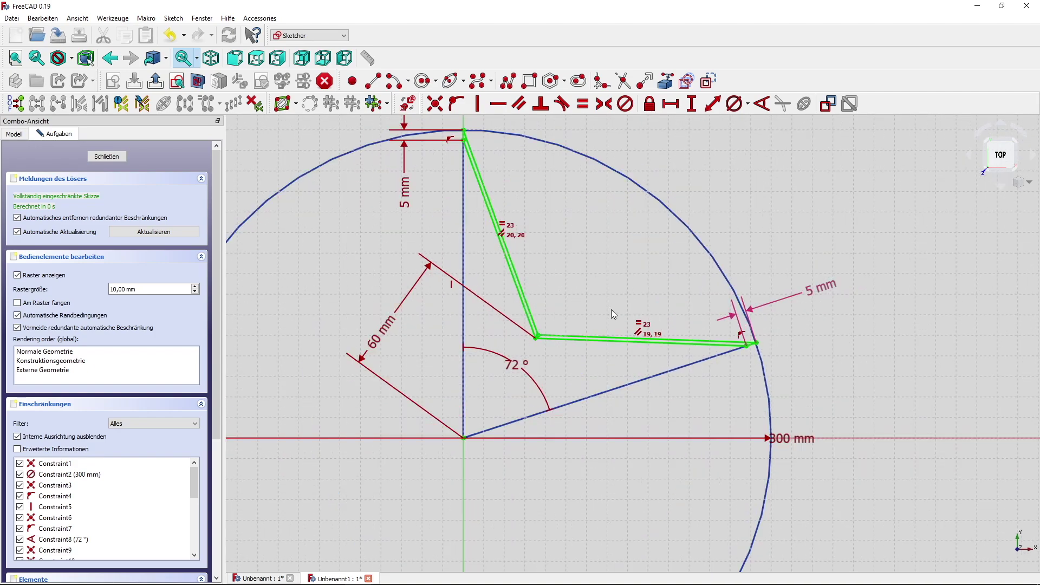
left_click(103, 156)
mouse_move(434, 275)
middle_mouse_down()
mouse_move(531, 316)
mouse_move(466, 307)
mouse_move(444, 325)
mouse_move(503, 322)
middle_mouse_up()
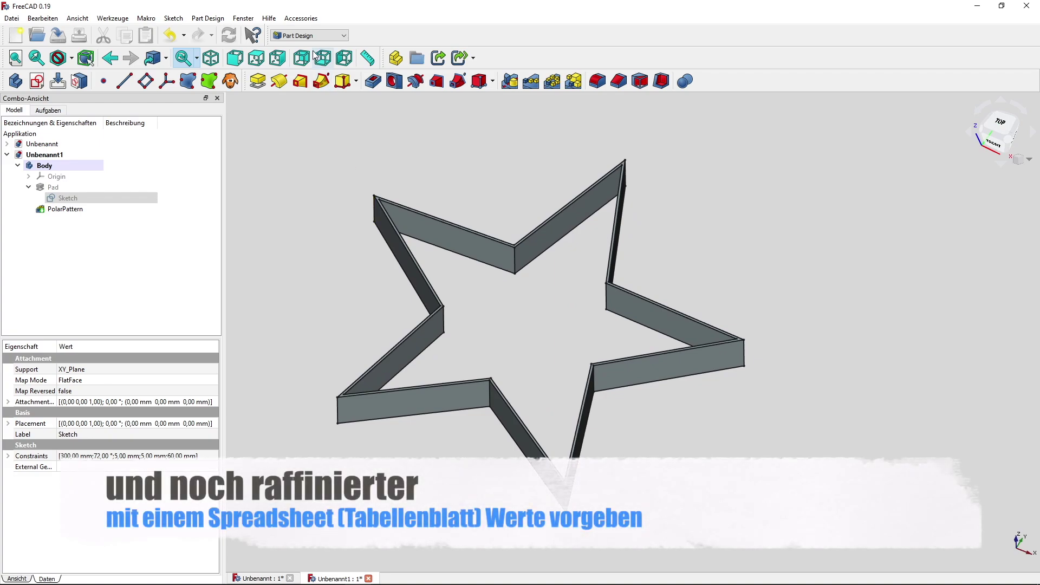
Step: Create a spreadsheet in the Spreadsheet workbench and label cell A2 'Anzahl der Zacken'
left_click(313, 37)
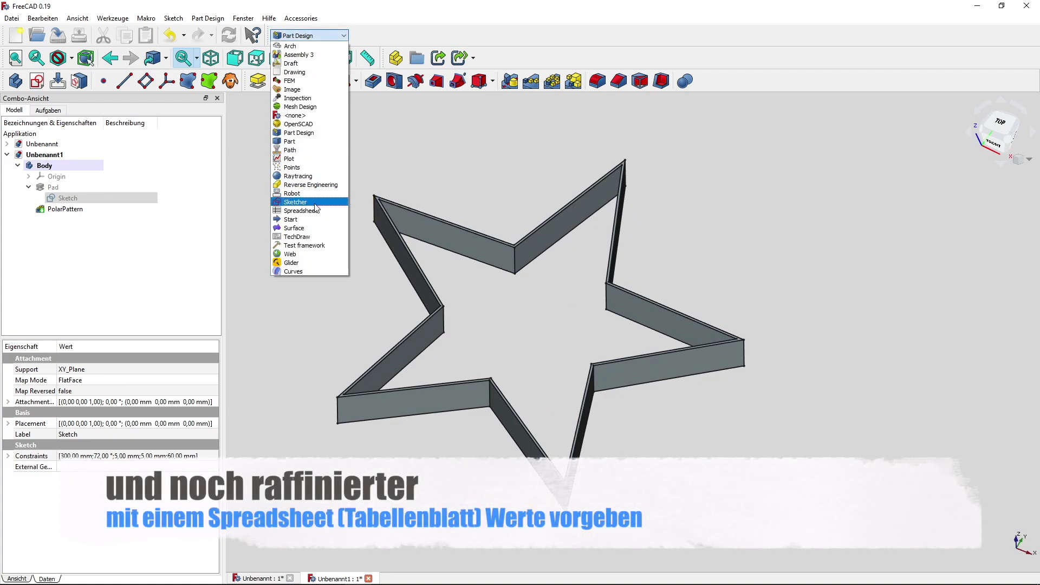
left_click(317, 212)
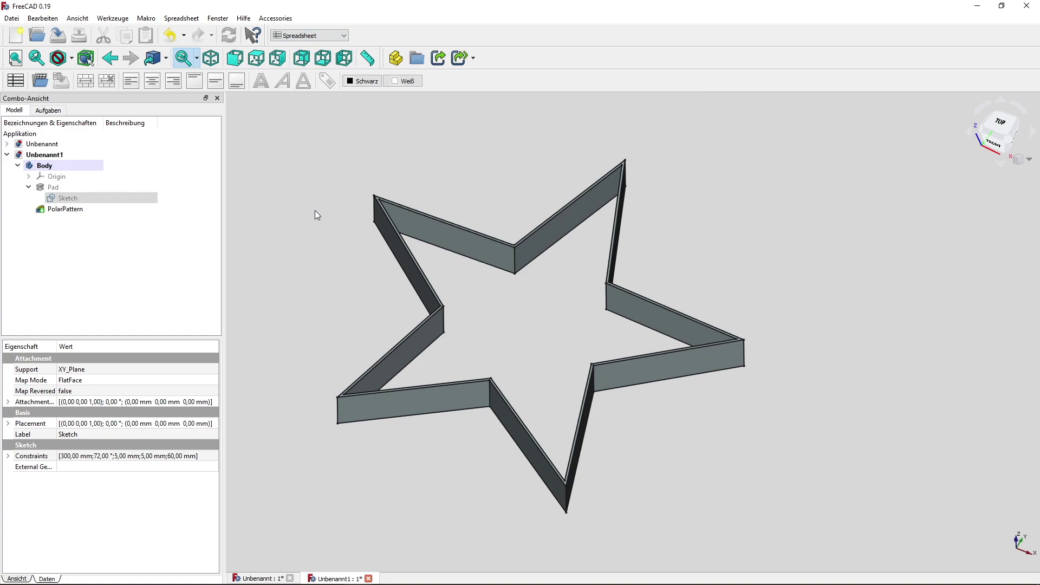
left_click(22, 89)
double_click(286, 154)
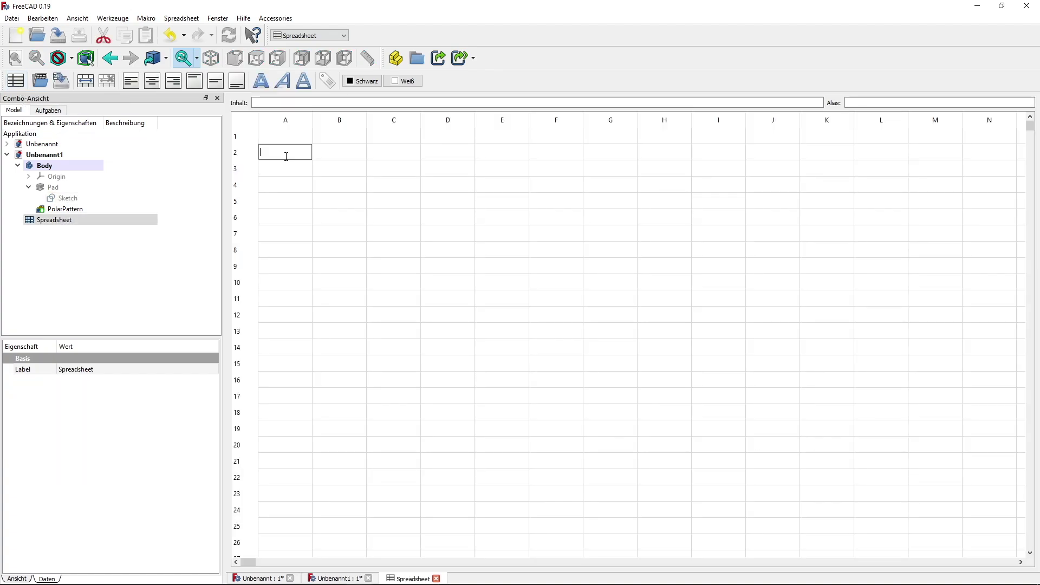
type("Anzah")
type("ken")
key("Return")
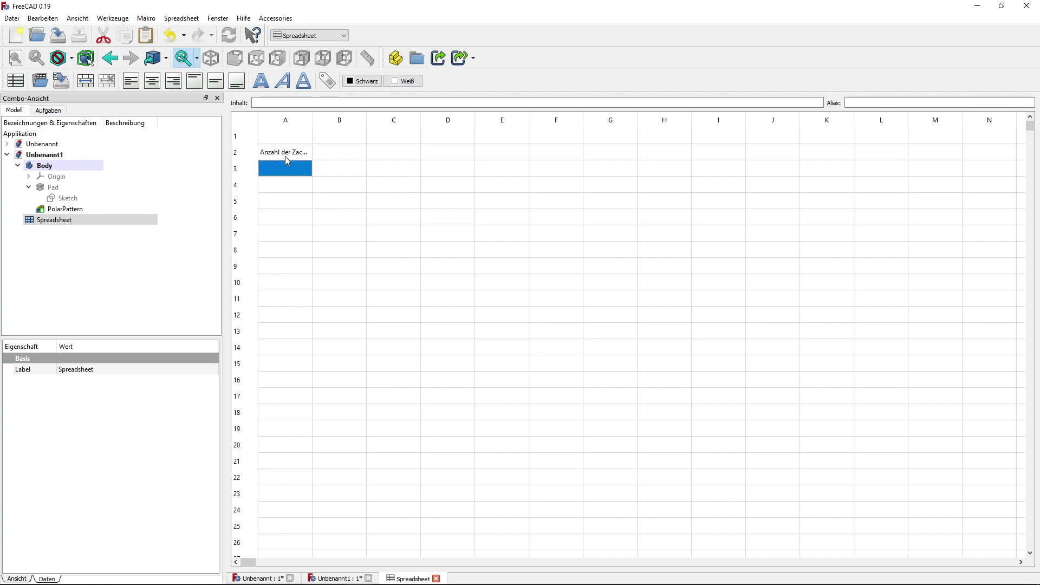
left_click_drag(312, 118, 348, 117)
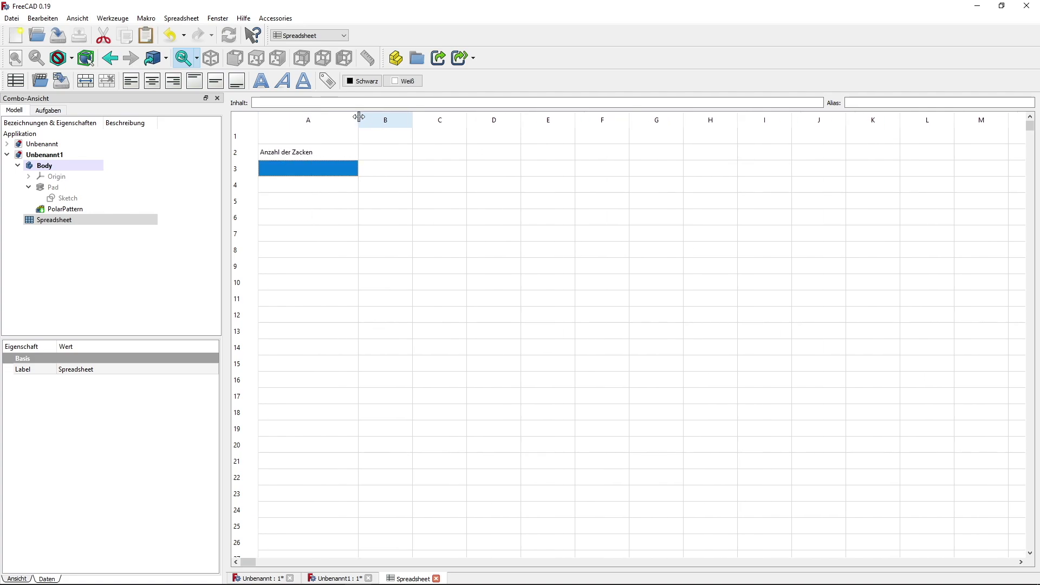
Step: Enter 5 in cell B2 and give it the alias zack
left_click(364, 153)
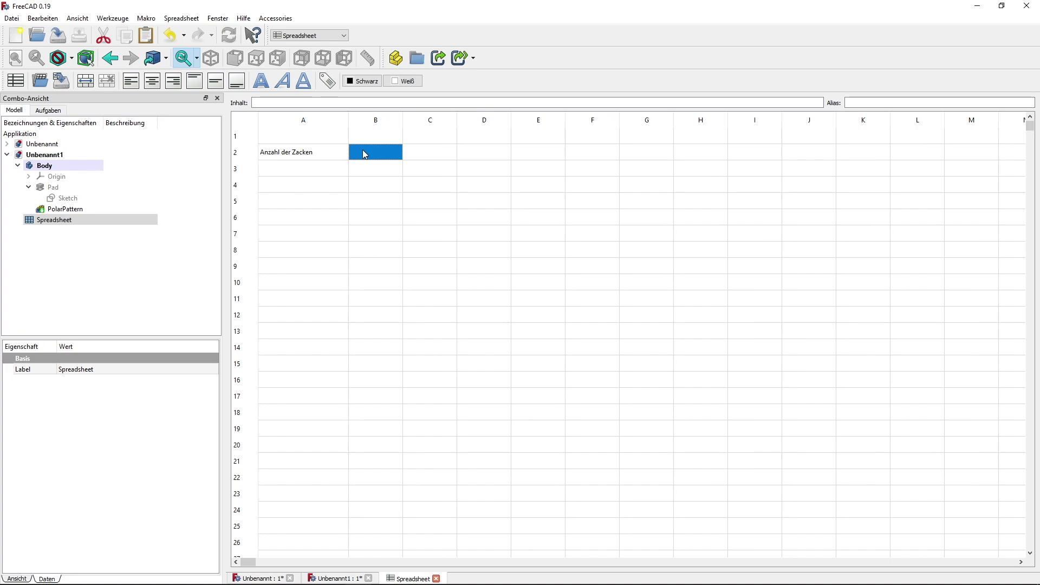
type("5")
key("Return")
left_click(388, 155)
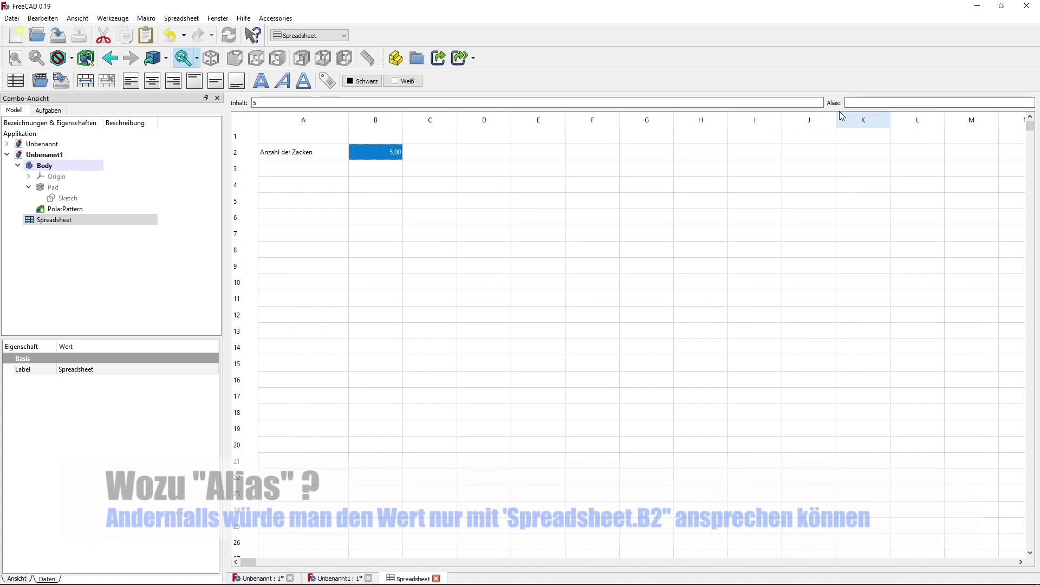
left_click(389, 166)
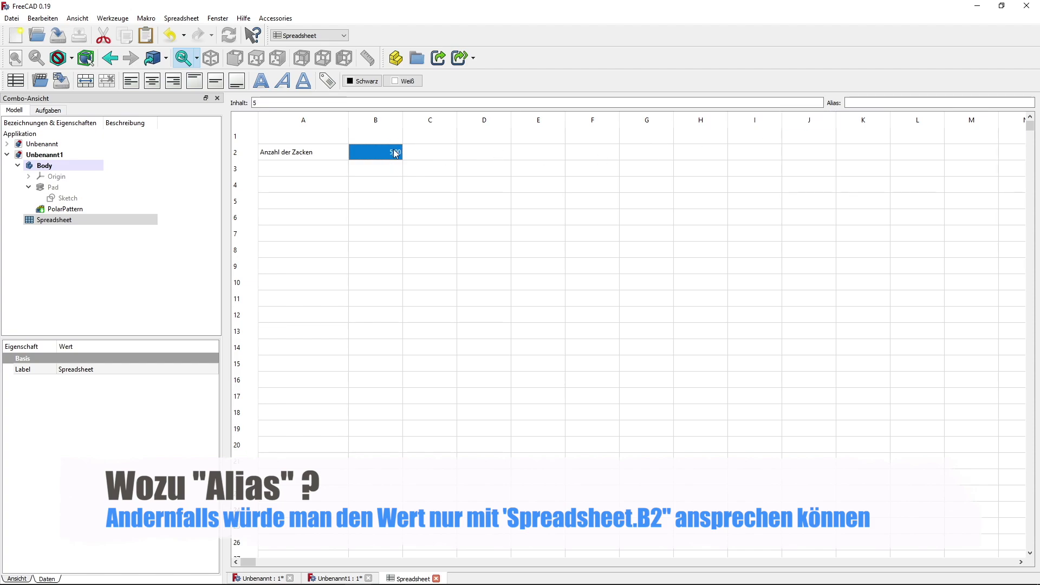
left_click_drag(349, 156, 404, 153)
left_click(382, 158)
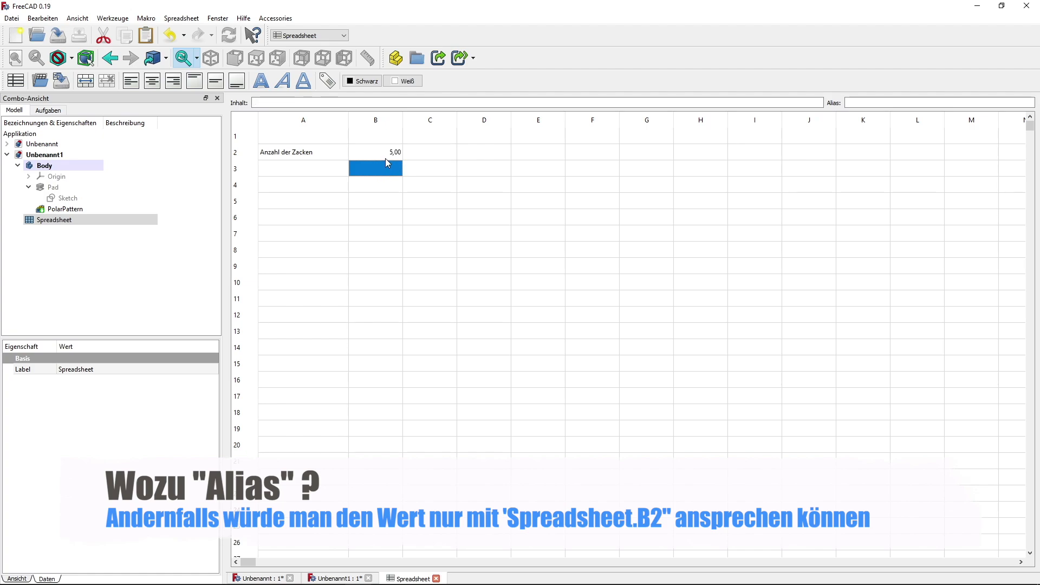
left_click(846, 103)
type("zack")
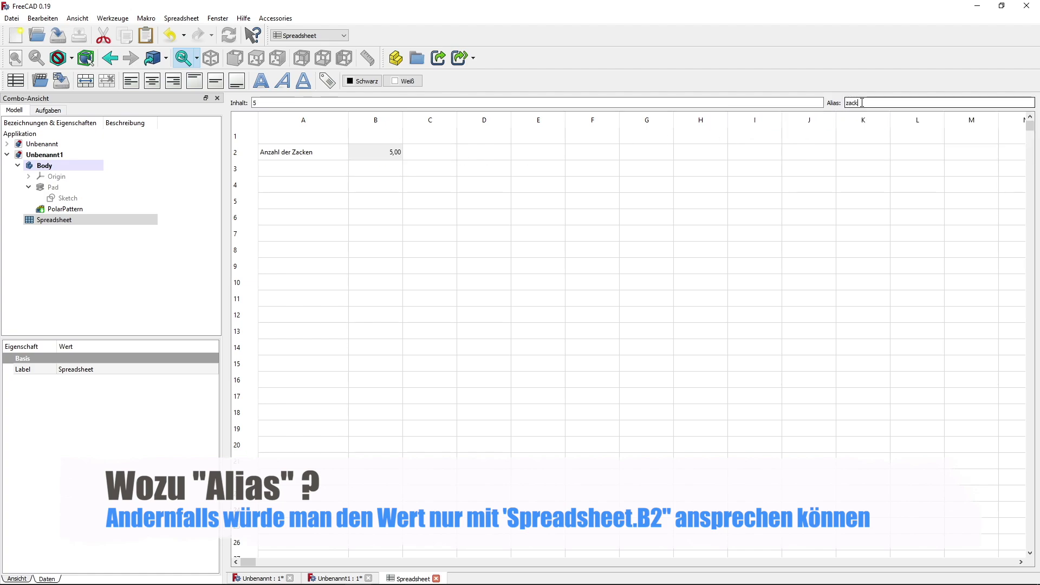
key("Return")
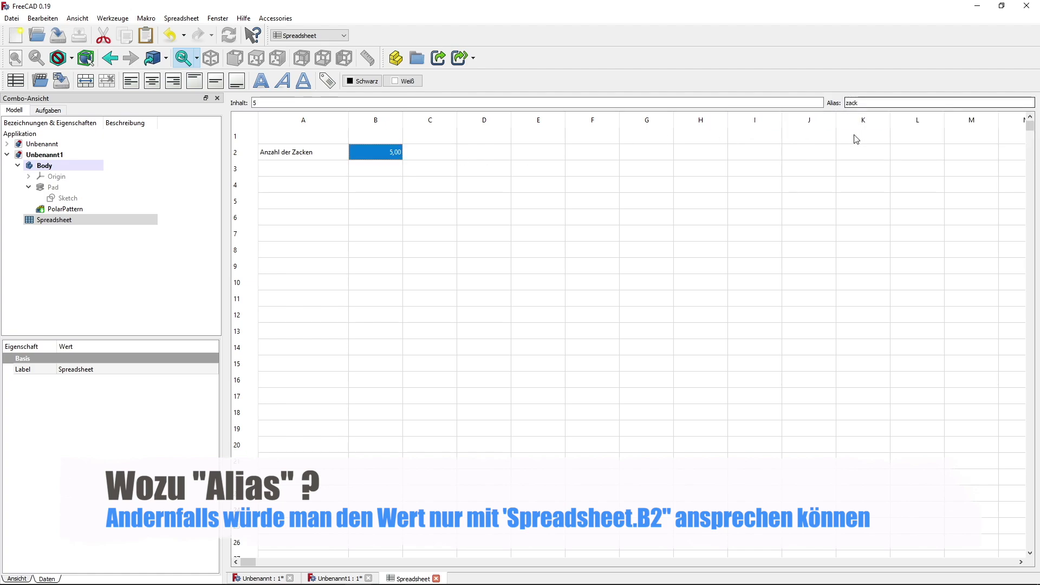
Step: Rename the spreadsheet object to werte and verify B2's alias
left_click(361, 208)
left_click(358, 186)
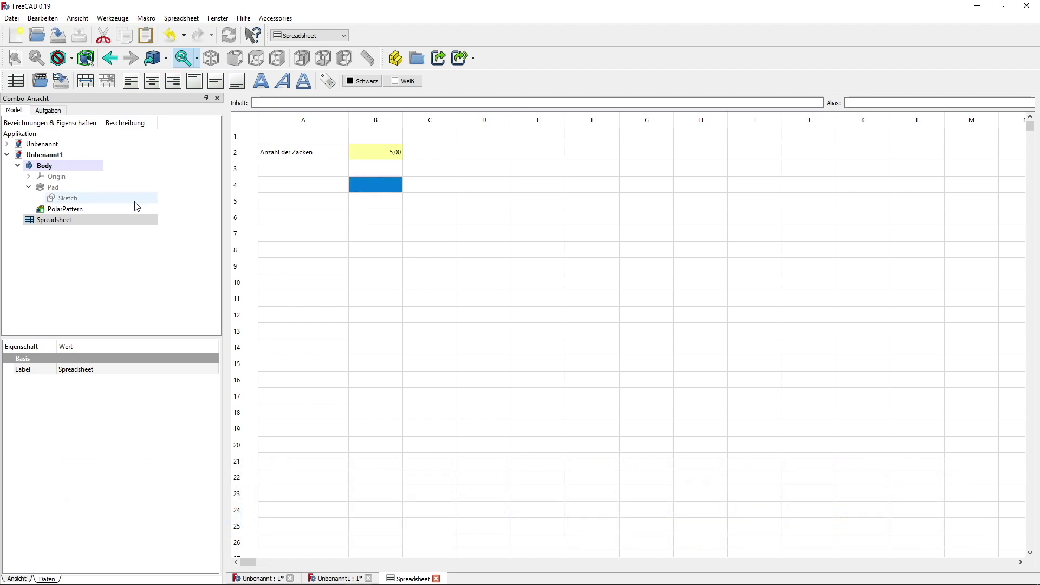
left_click(63, 222)
right_click(62, 222)
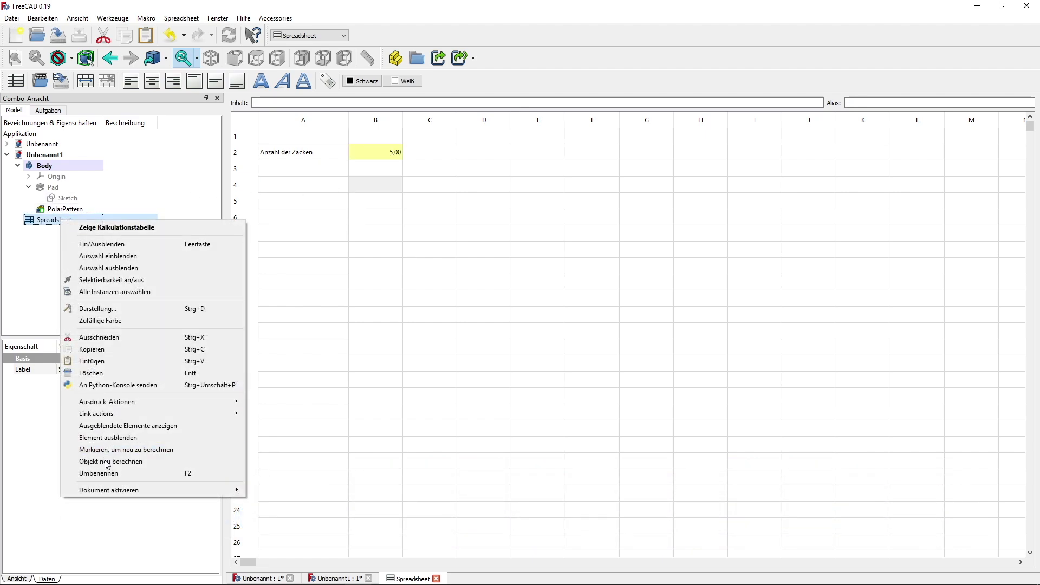
type("werte")
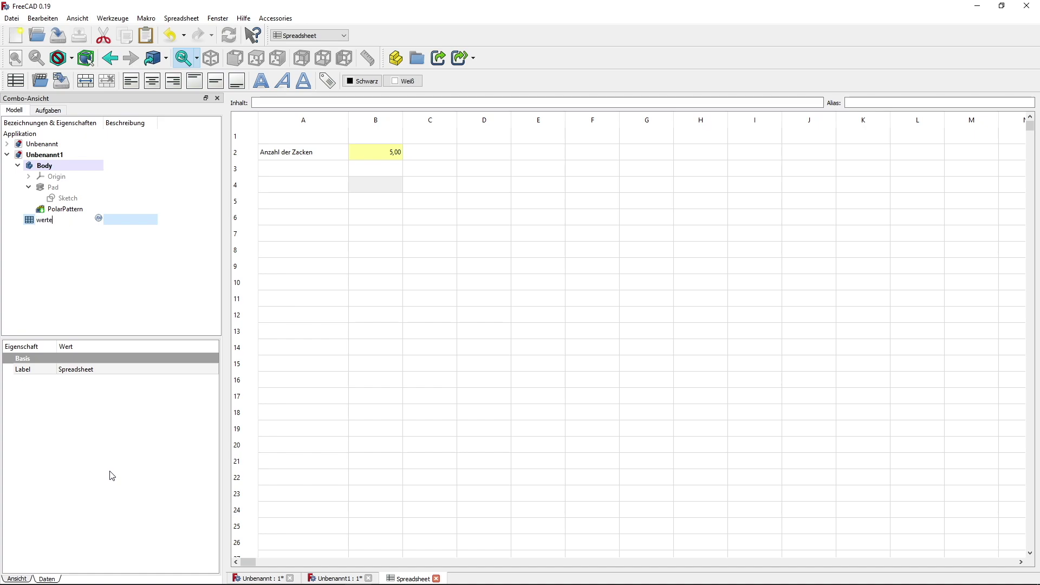
key("Return")
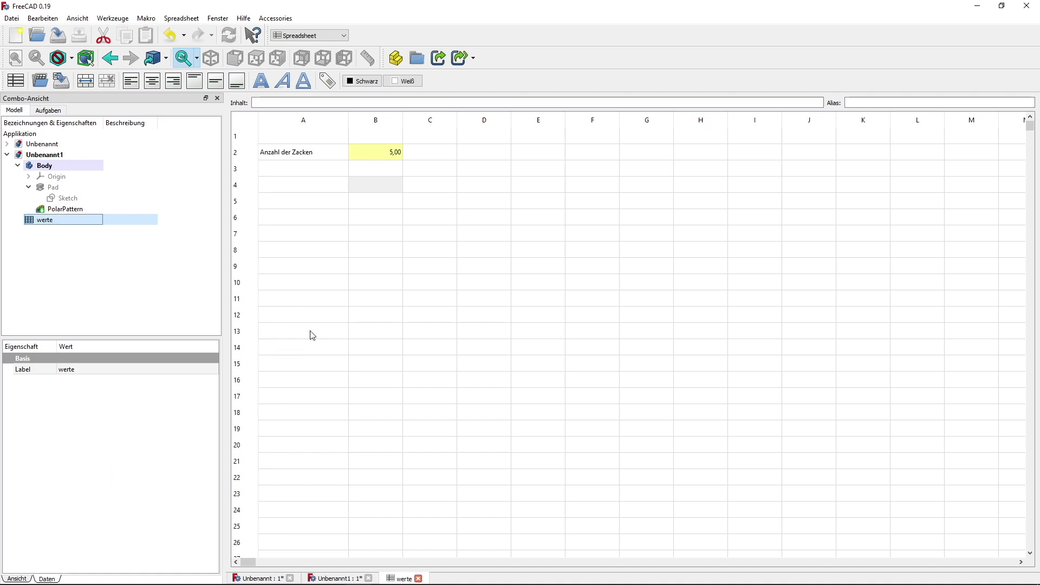
left_click(137, 280)
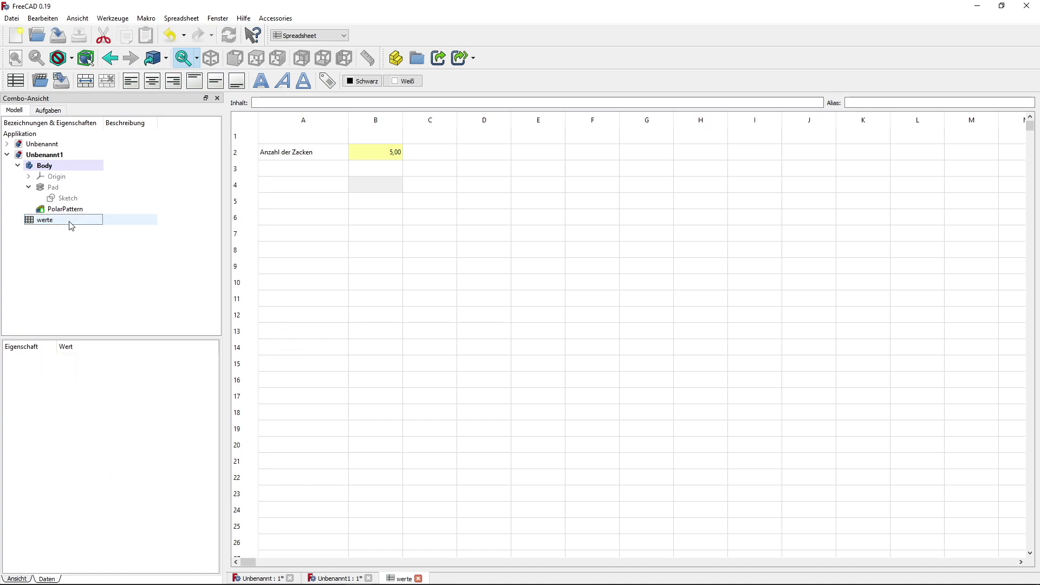
left_click(366, 156)
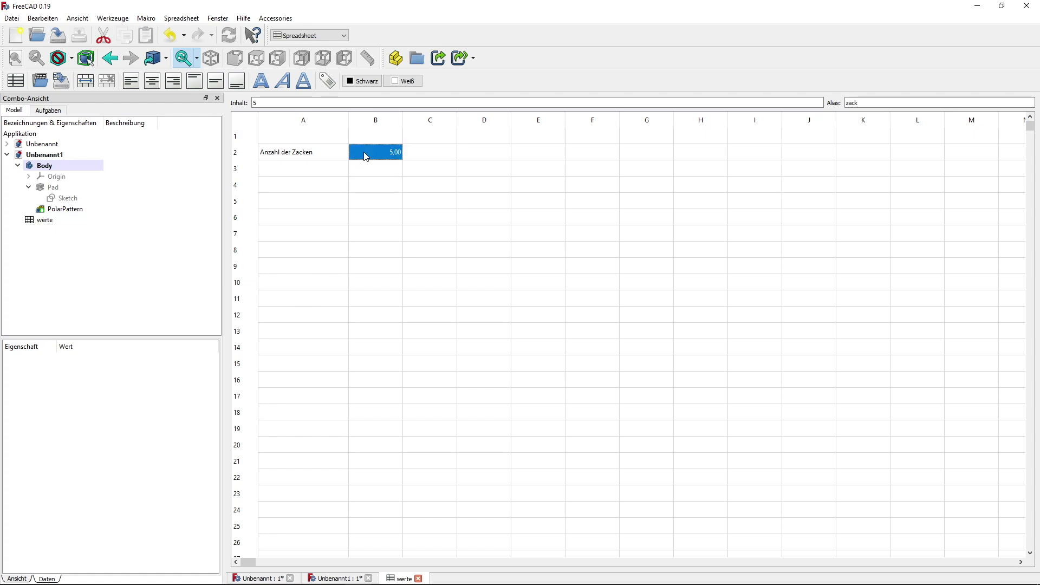
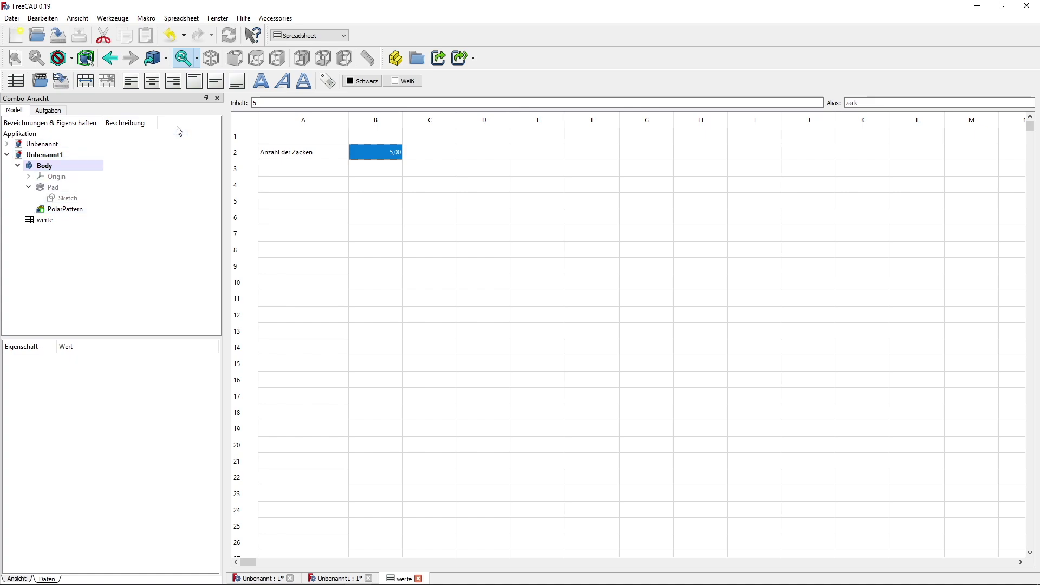
Step: Switch to the Part Design workbench and show the model tree
left_click(303, 35)
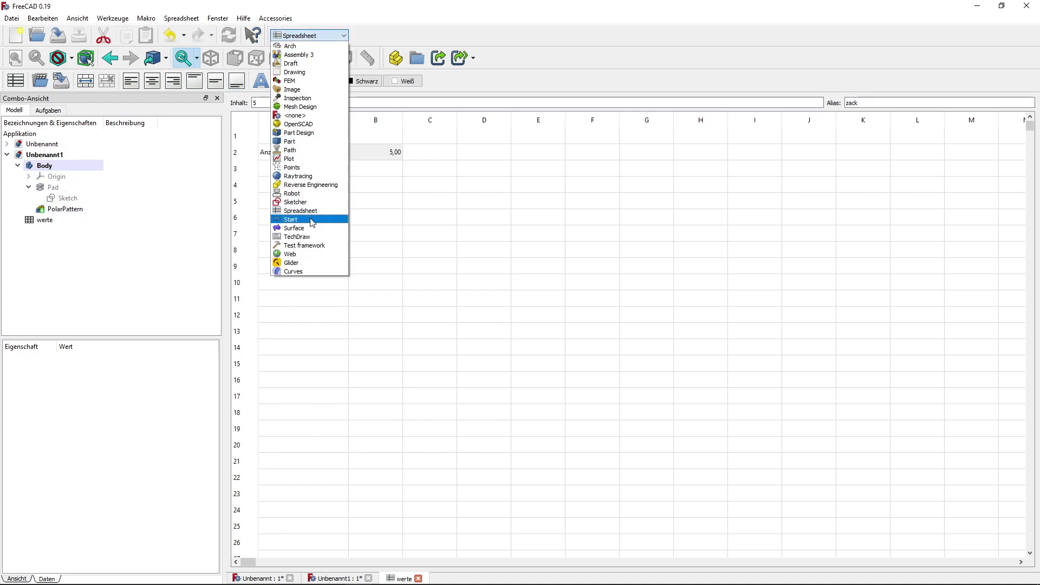
left_click(316, 133)
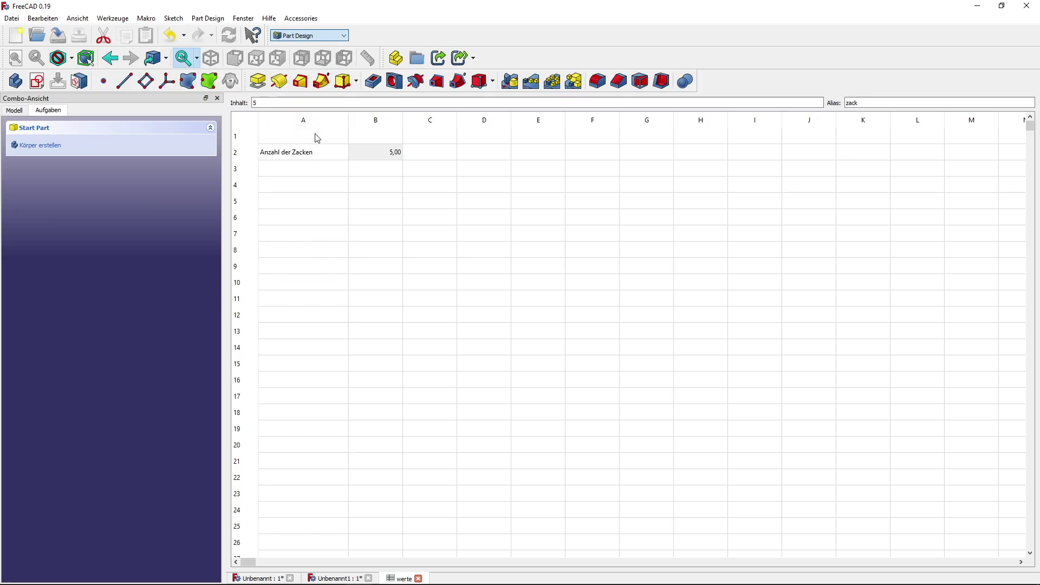
left_click(14, 110)
Step: Activate the Body and open the star's Sketch, framing the 72° angle
double_click(60, 165)
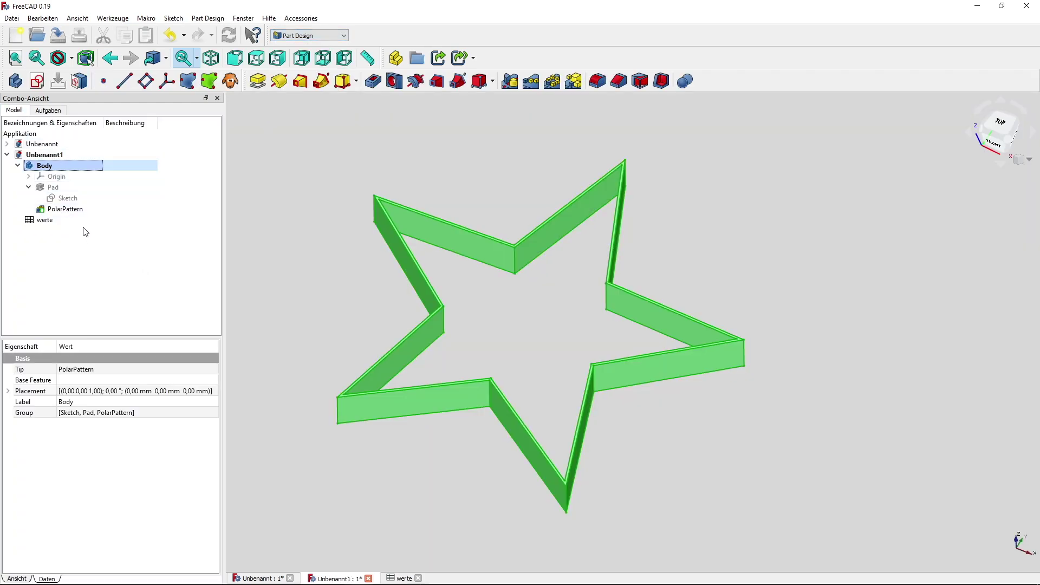
double_click(70, 198)
scroll(479, 368, "up", 2)
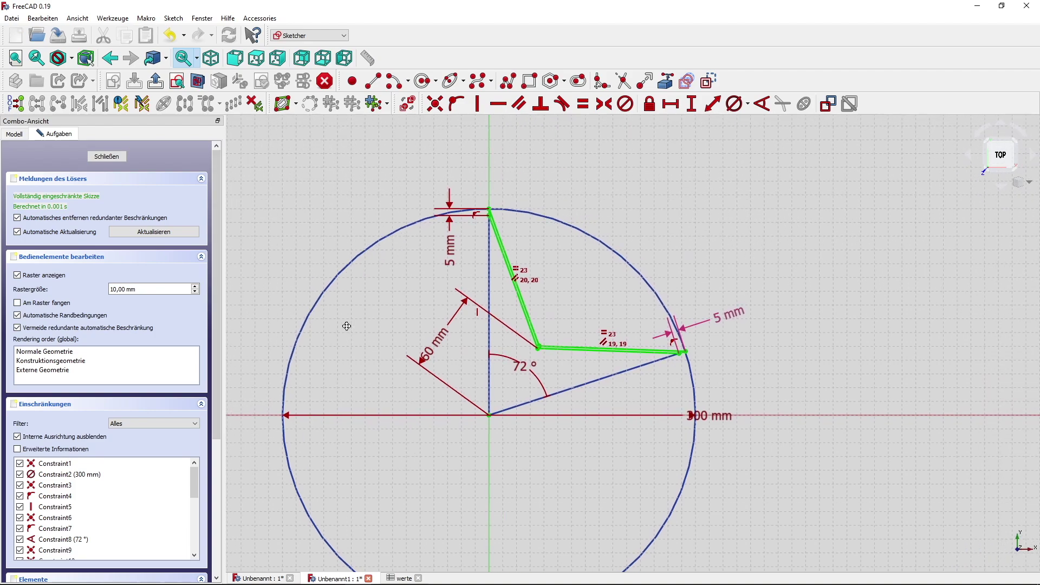
scroll(480, 368, "up", 1)
middle_click_drag(625, 327, 630, 296)
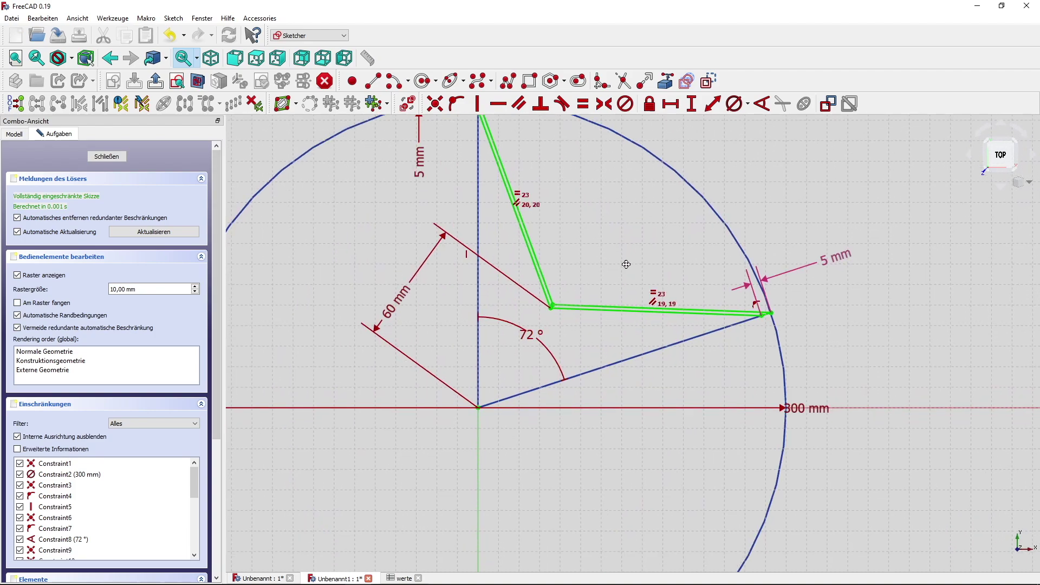
scroll(526, 327, "down", 2)
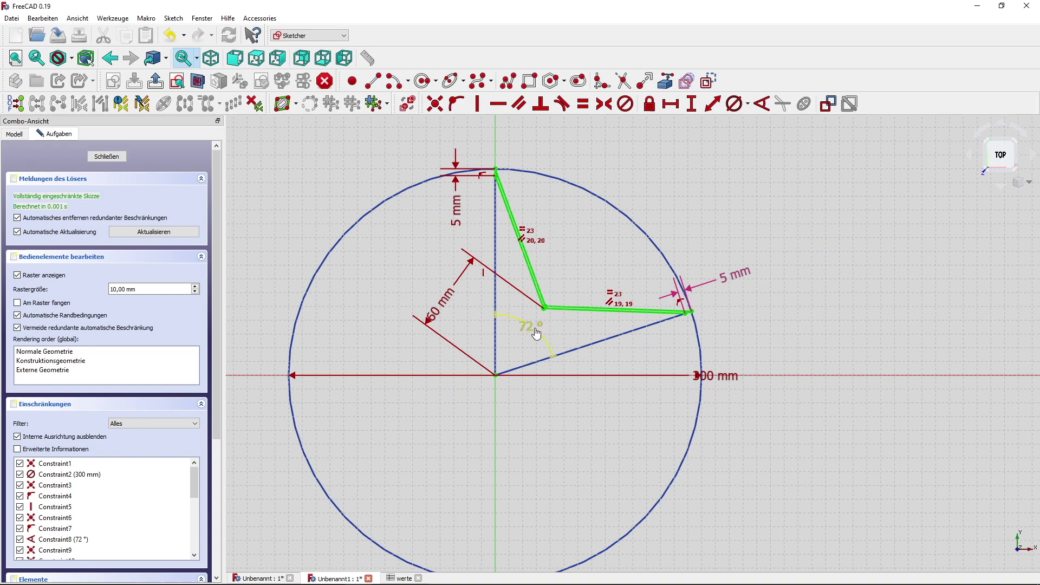
Step: Drive the 72° point angle with the formula 360/<<werte>>.zack and close the sketch
double_click(535, 327)
left_click(652, 338)
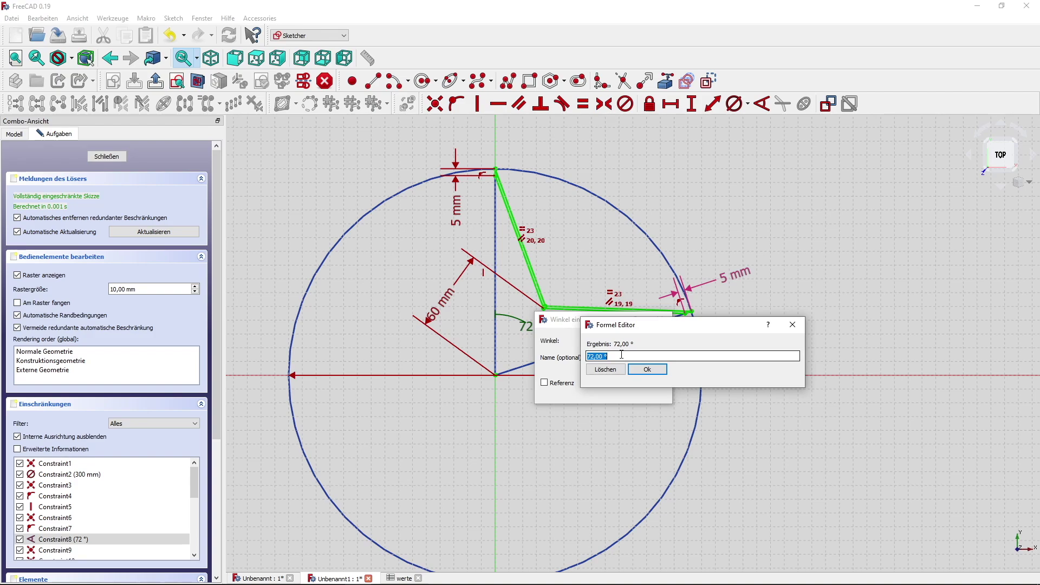
type("we")
key("Down")
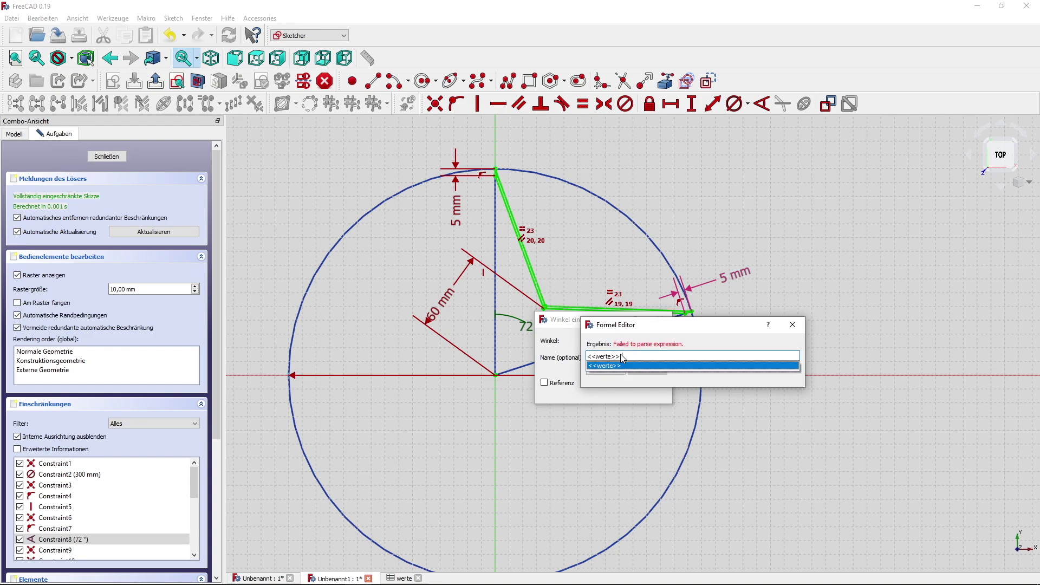
key("Return")
type(".zack")
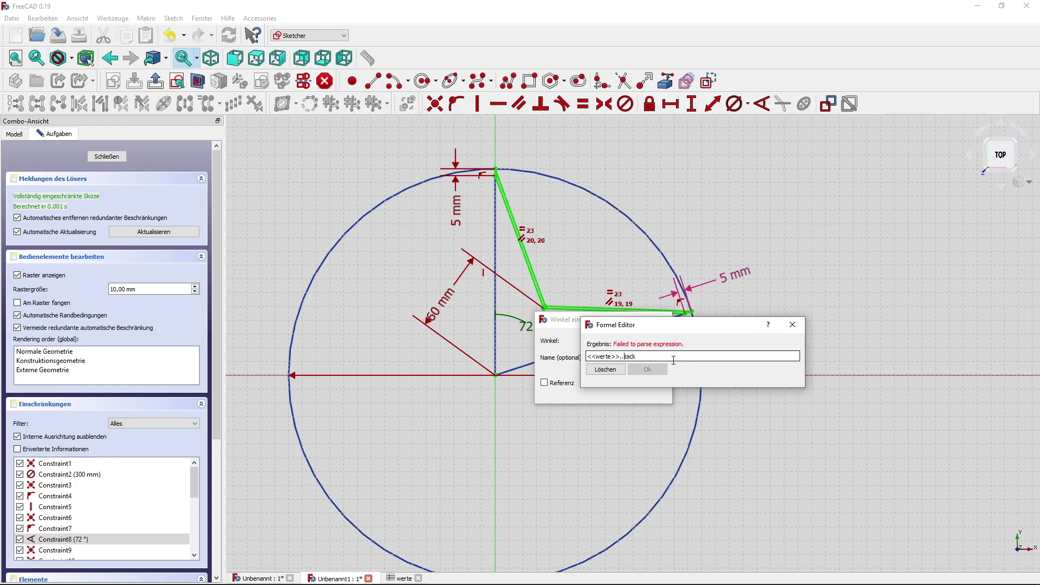
key("BackSpace")
type("z")
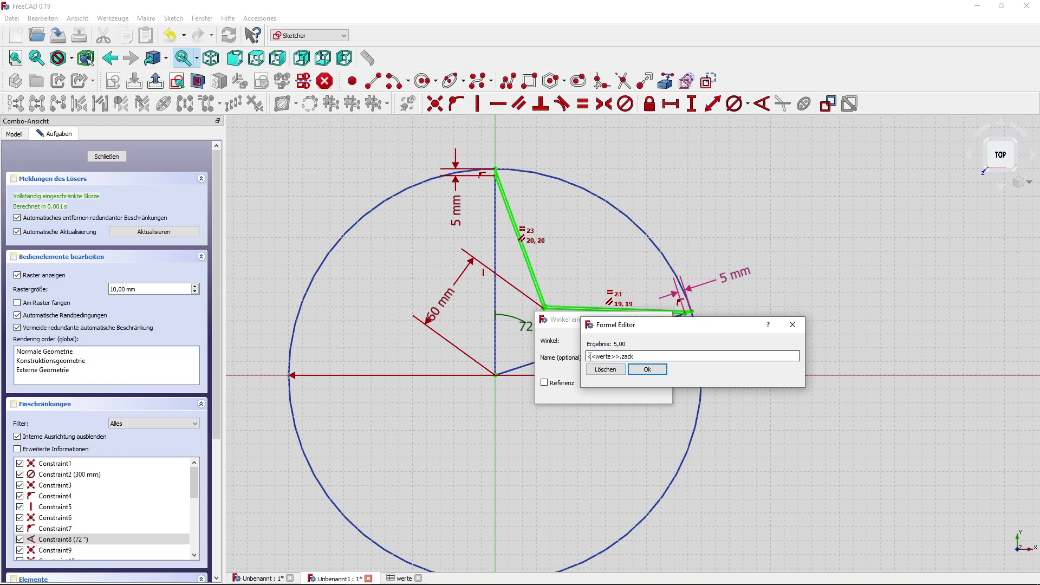
type("3")
type("60/")
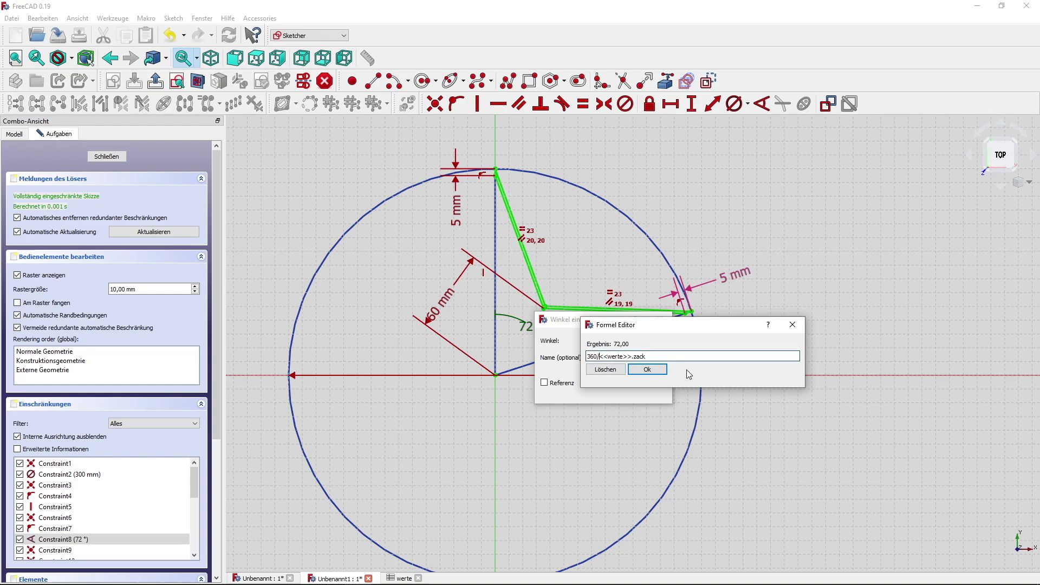
key("End")
left_click(650, 369)
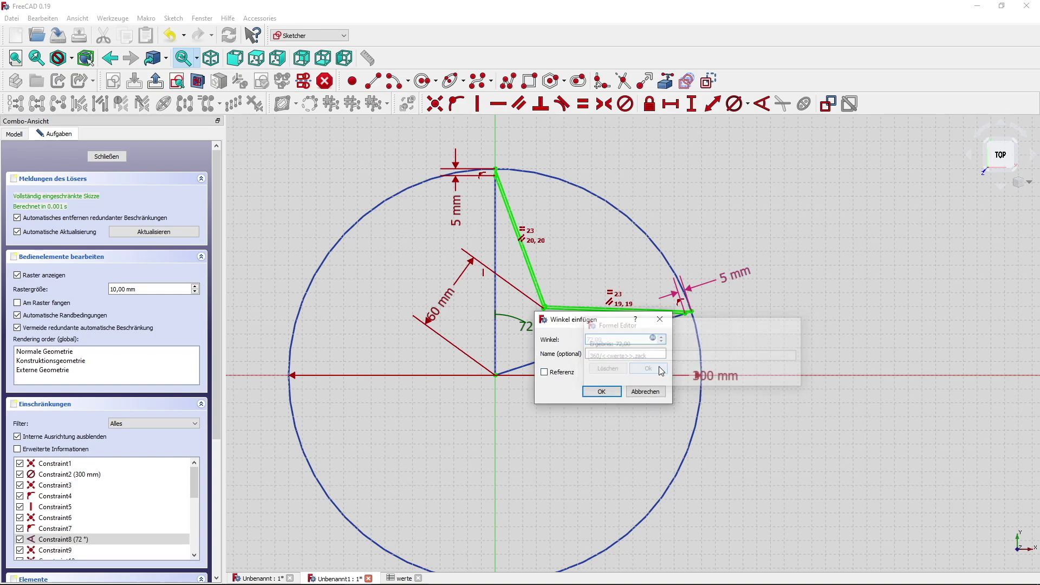
left_click(618, 397)
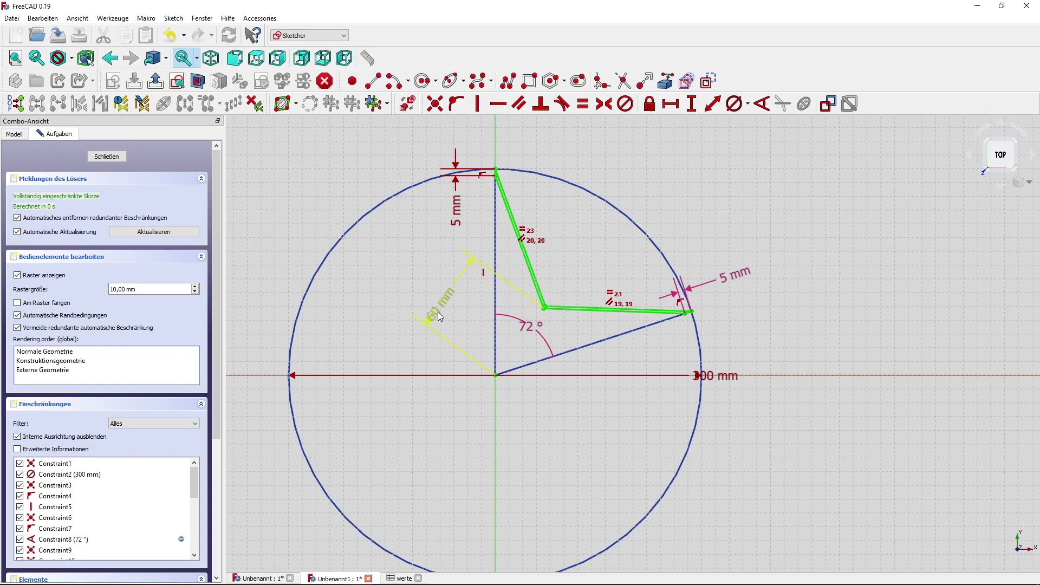
left_click(104, 156)
Step: Bind the PolarPattern's occurrence count to <<werte>>.zack and close its settings
left_click(71, 206)
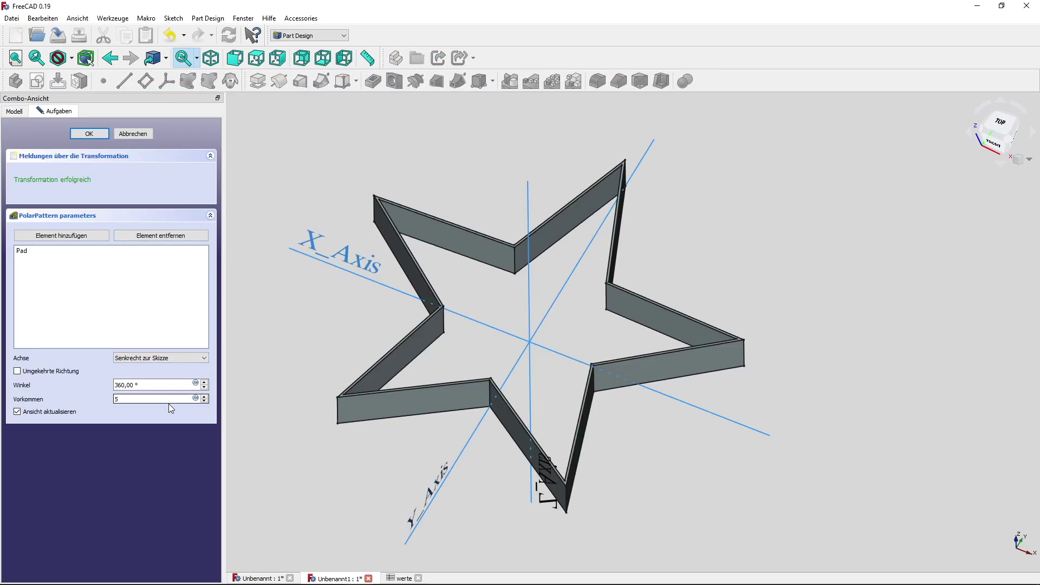
left_click(187, 399)
left_click(197, 399)
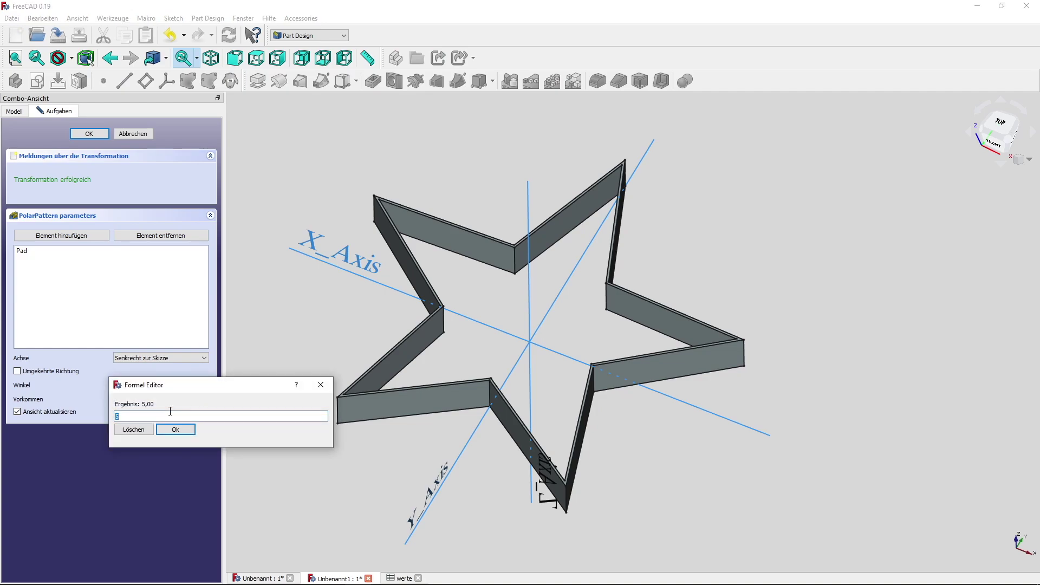
type("wert")
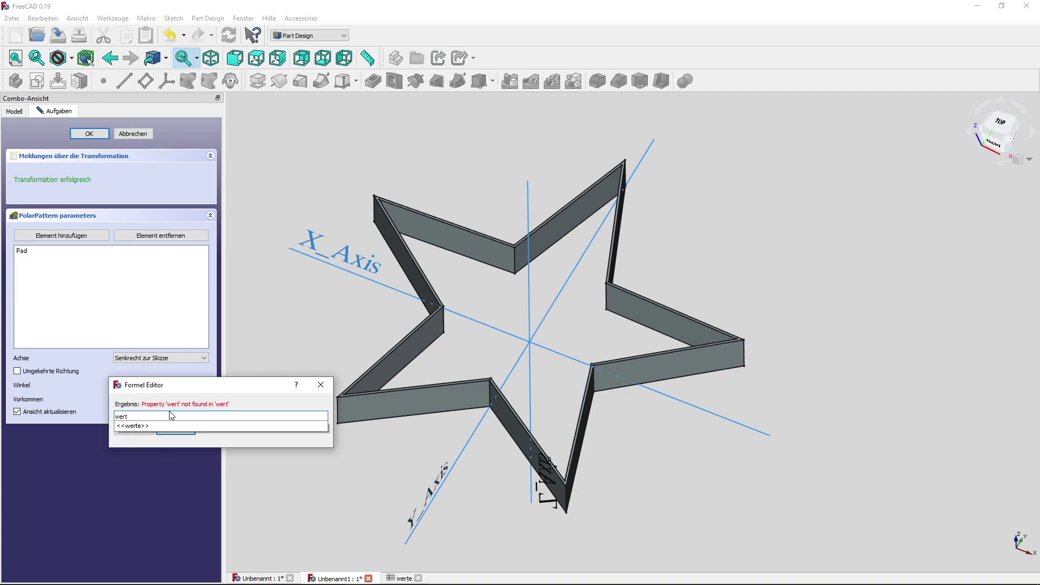
key("Down")
key("Return")
type("zack")
key("Return")
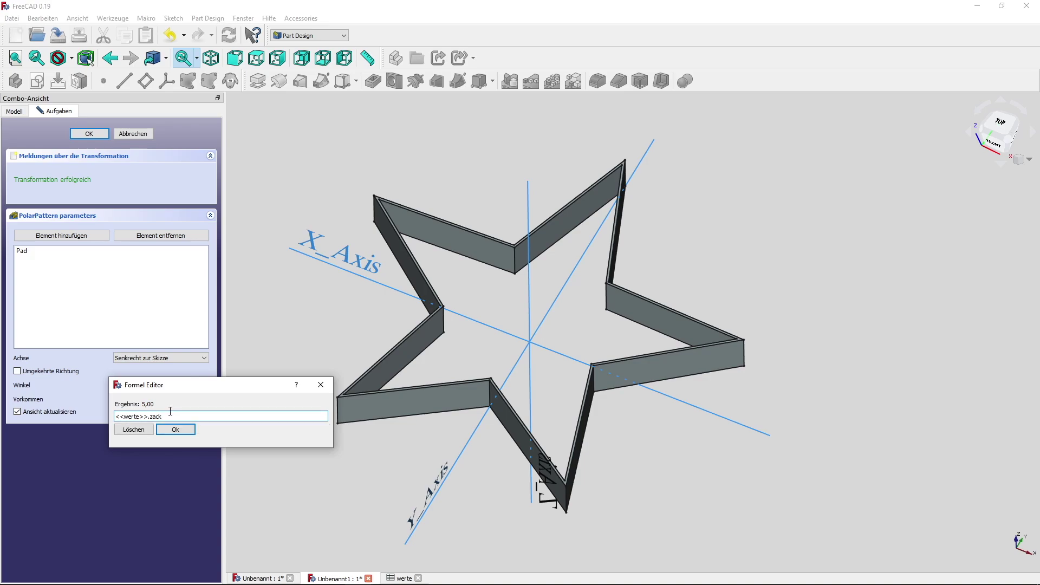
left_click(186, 430)
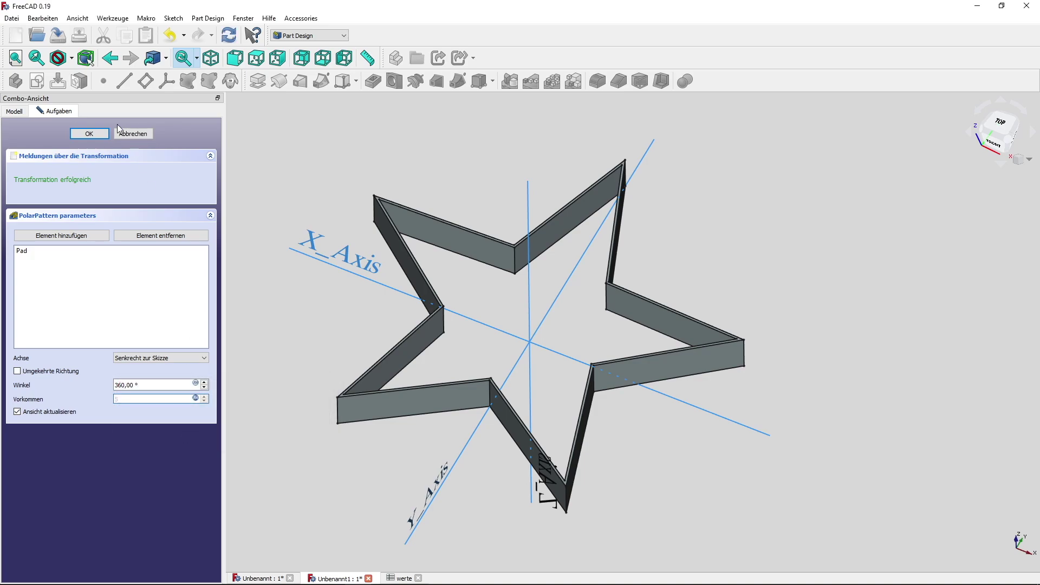
left_click(90, 134)
mouse_move(273, 257)
middle_mouse_down()
mouse_move(366, 269)
mouse_move(347, 279)
mouse_move(295, 261)
middle_mouse_up()
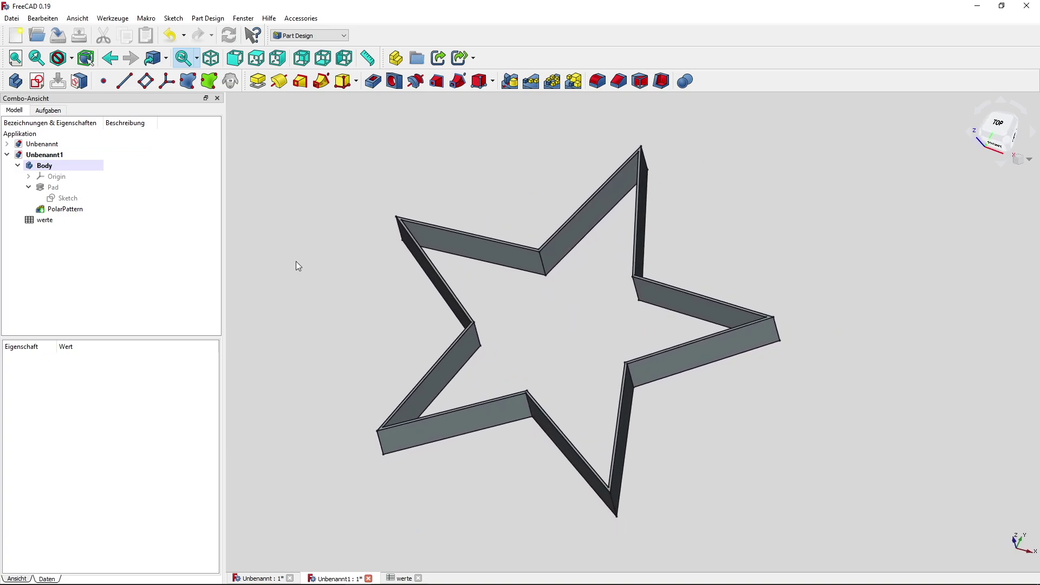
Step: Change the point count in werte cell B2 to 8 and inspect the rebuilt star
double_click(80, 223)
left_click(390, 159)
type("8")
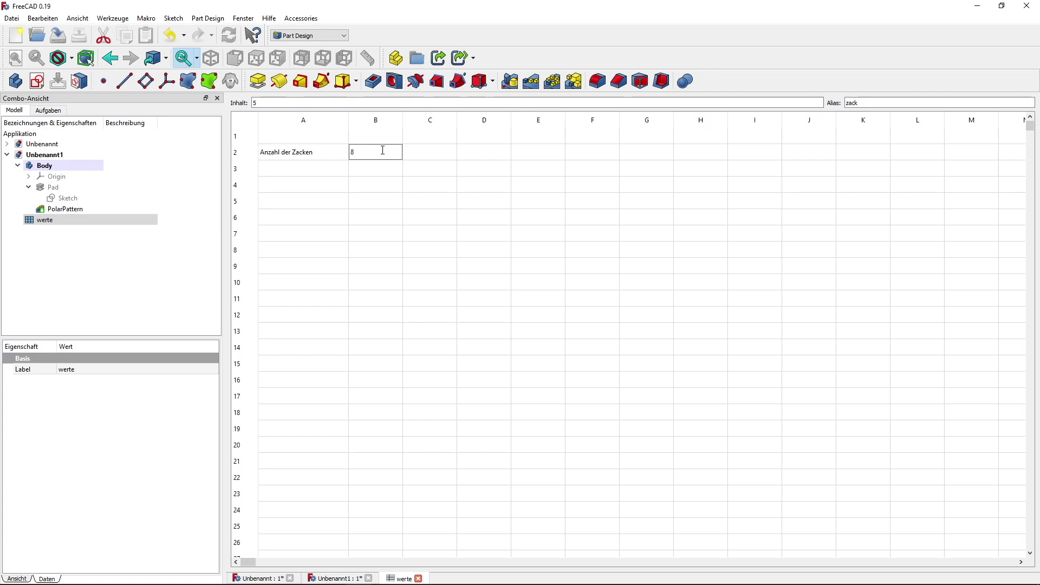
key("Return")
left_click(103, 169)
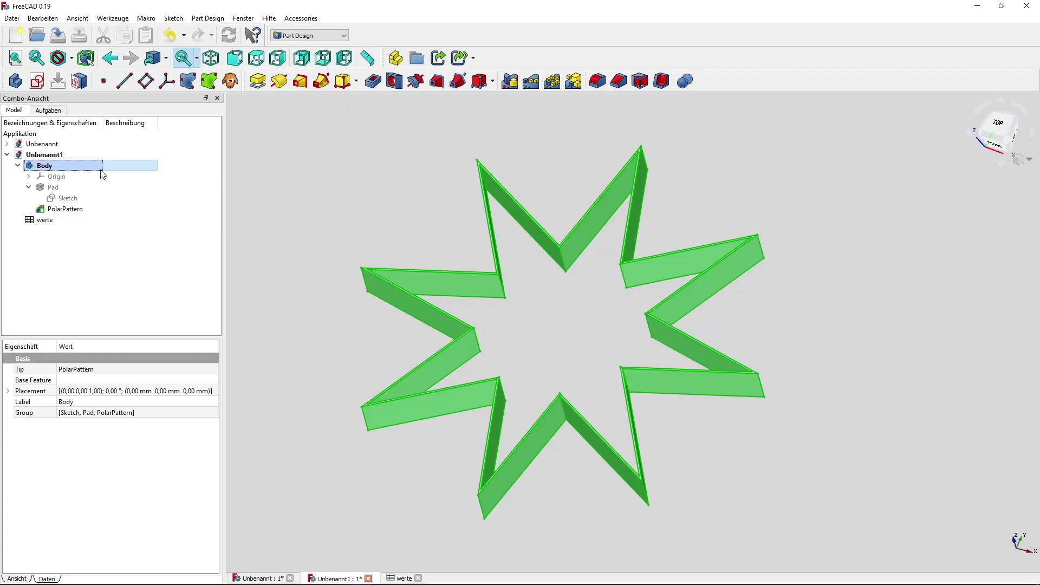
left_click(416, 225)
middle_click_drag(416, 225, 350, 223)
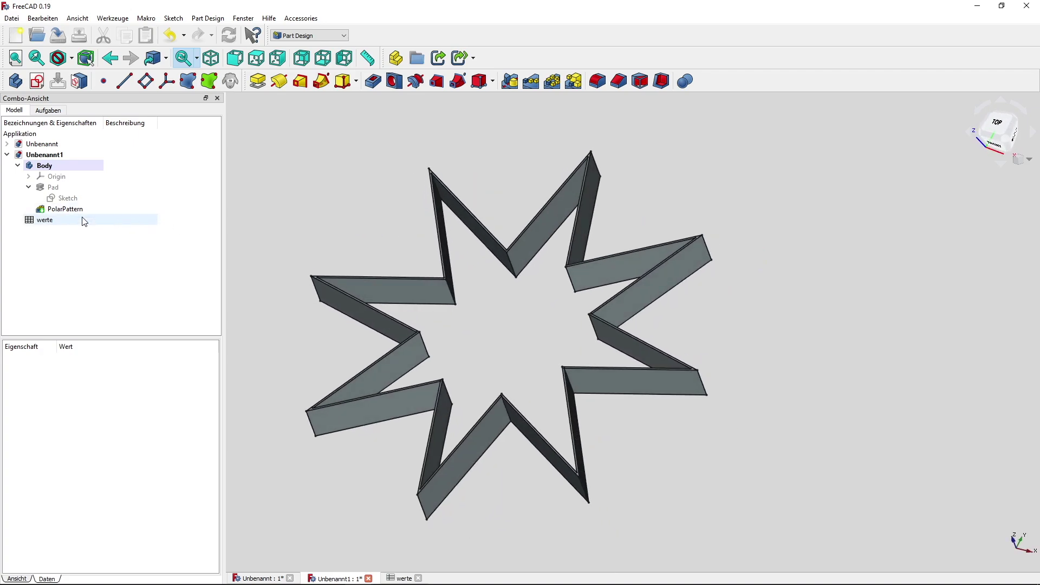
Step: Set the point count in B2 back to 6 and check the PolarPattern
double_click(149, 220)
double_click(387, 156)
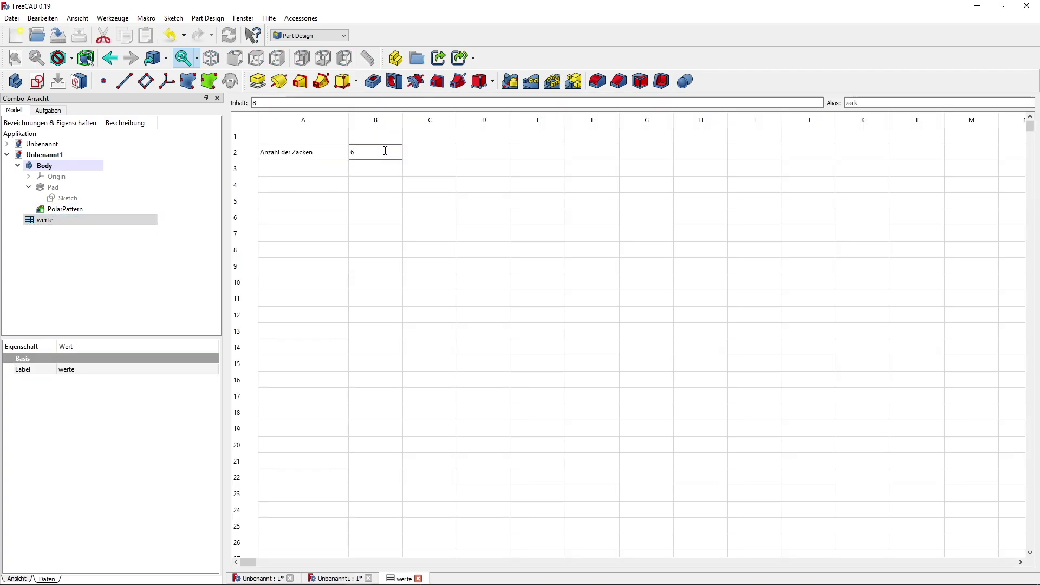
key("Return")
left_click(87, 209)
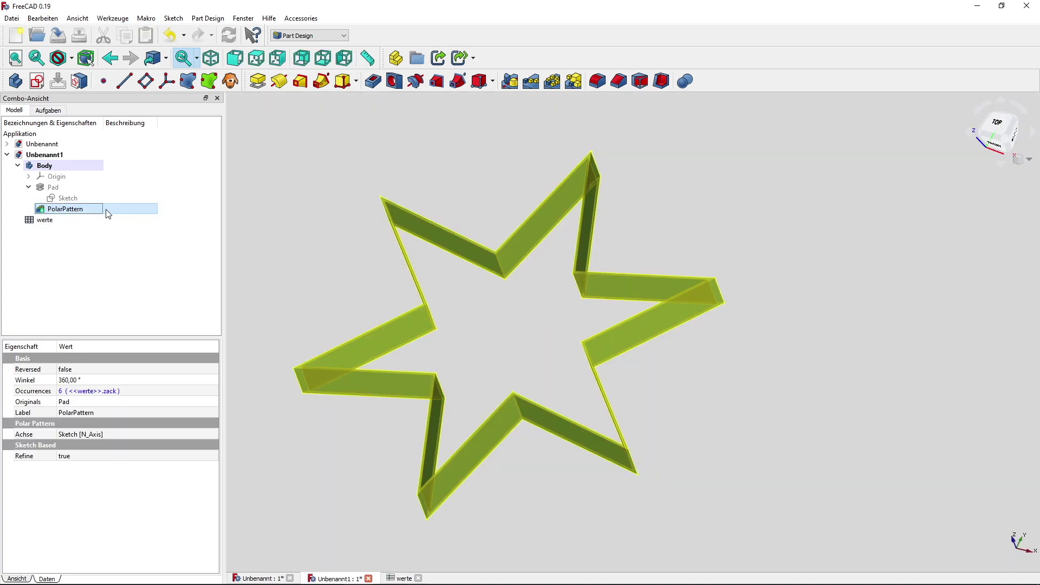
left_click(316, 255)
middle_click_drag(317, 254, 432, 258)
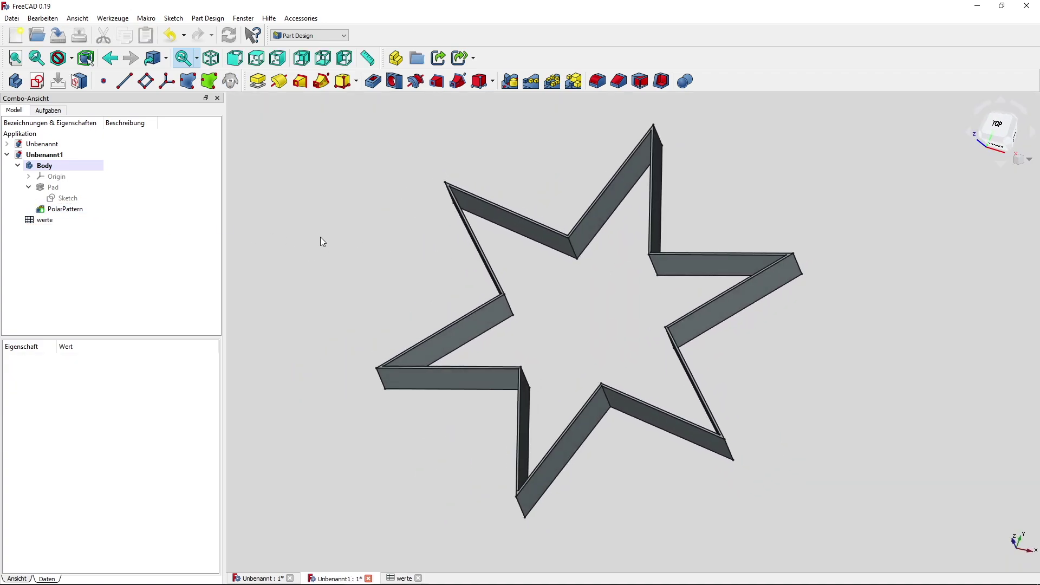
Step: Set the point count in B2 to 10 and verify the pattern shows 10 occurrences
double_click(74, 220)
left_click(381, 156)
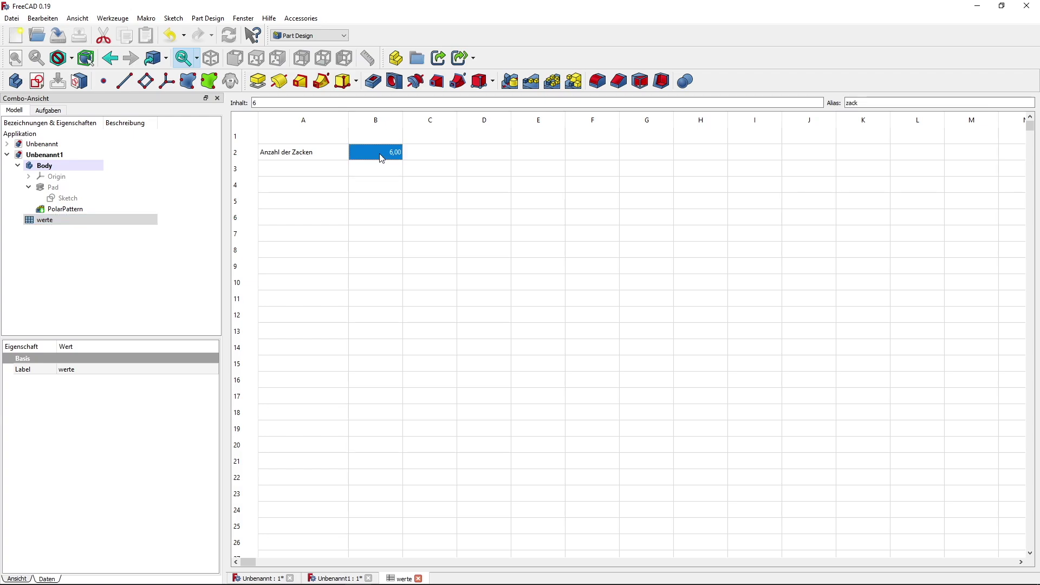
double_click(381, 155)
key("Return")
left_click(65, 209)
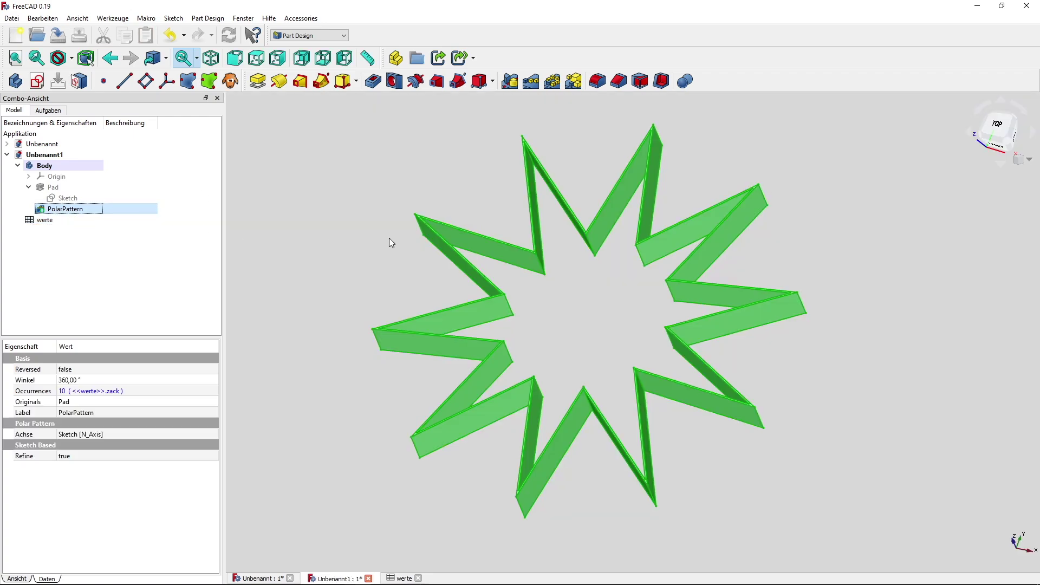
left_click(360, 258)
middle_click_drag(359, 255, 327, 289)
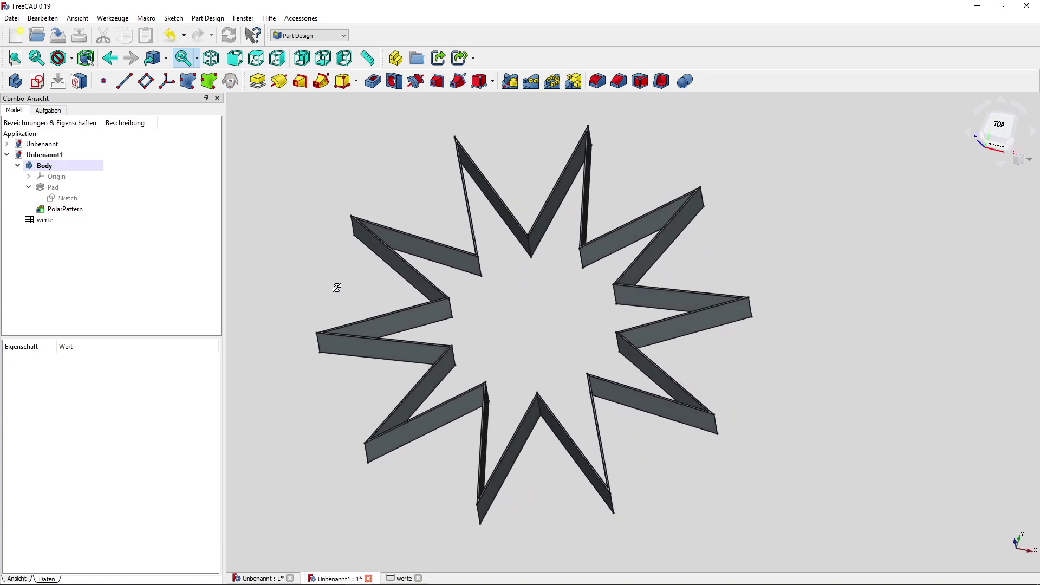
Step: Start renaming the star's profile sketch from its context menu
double_click(84, 218)
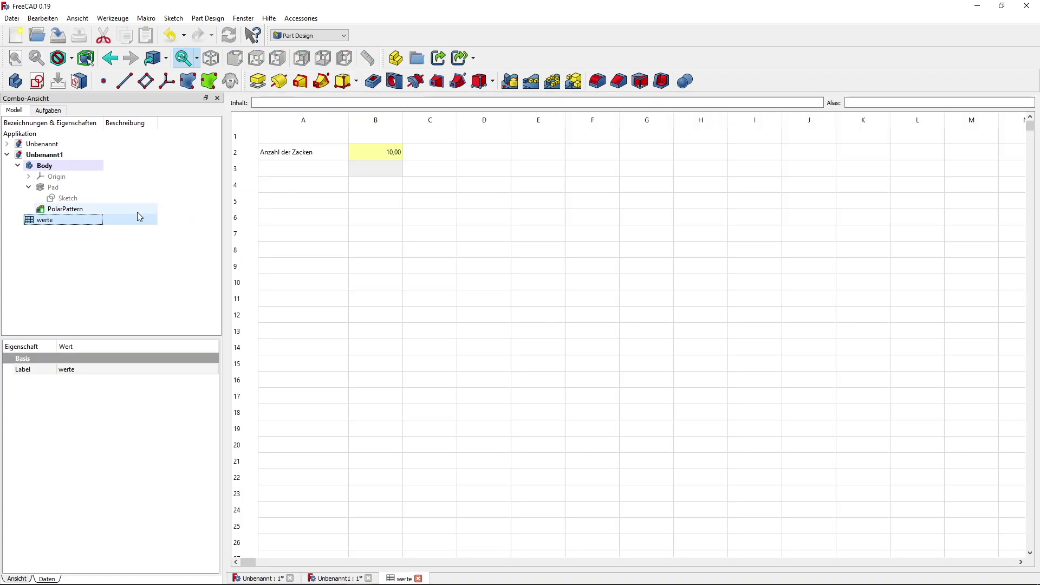
left_click(98, 209)
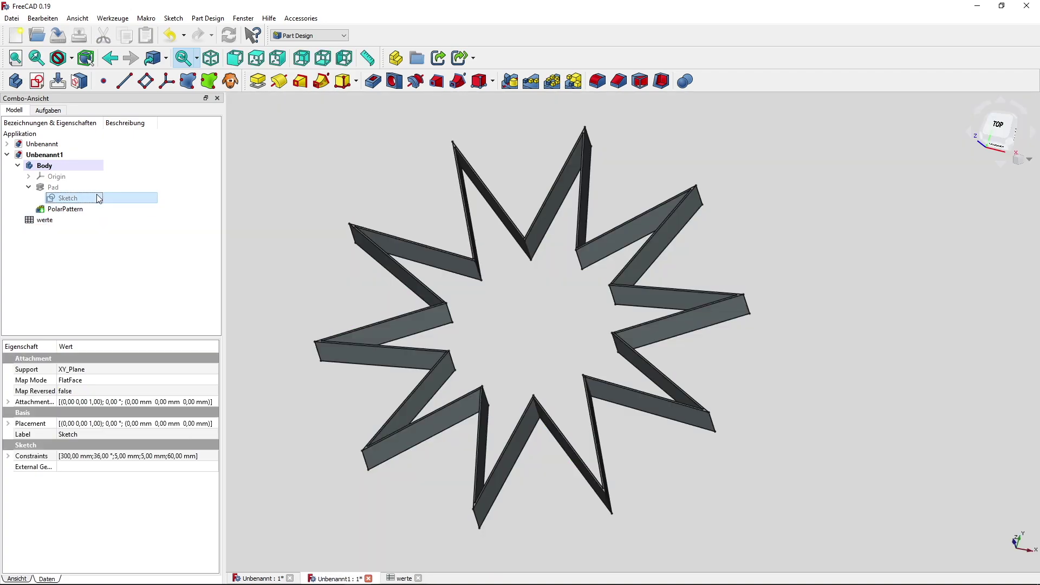
right_click(100, 198)
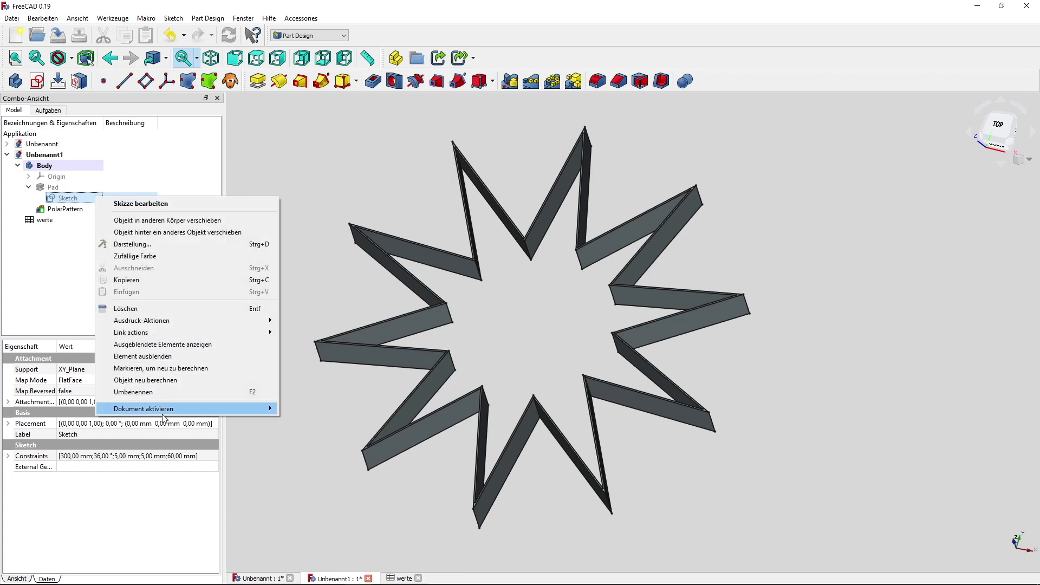
left_click(165, 398)
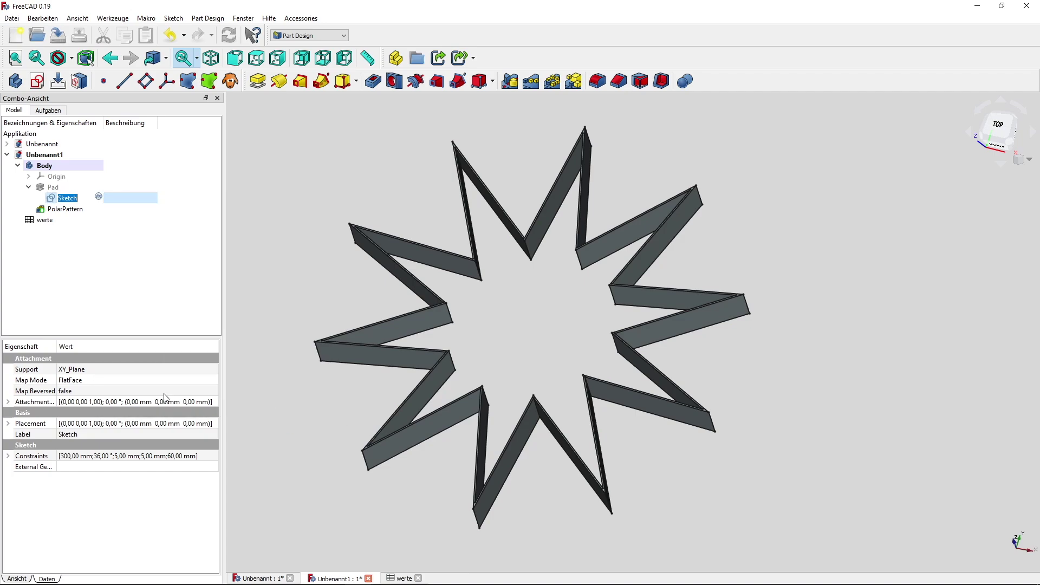
Step: Rename the sketch to profil-stern and check the Pad's 30 mm length without changes
type("profil-stern")
key("Return")
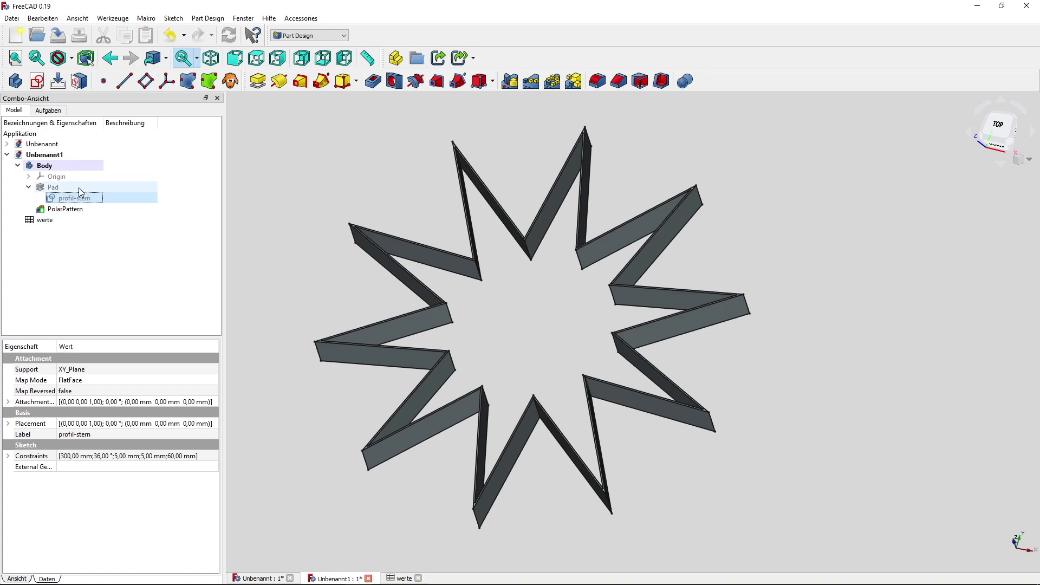
double_click(79, 190)
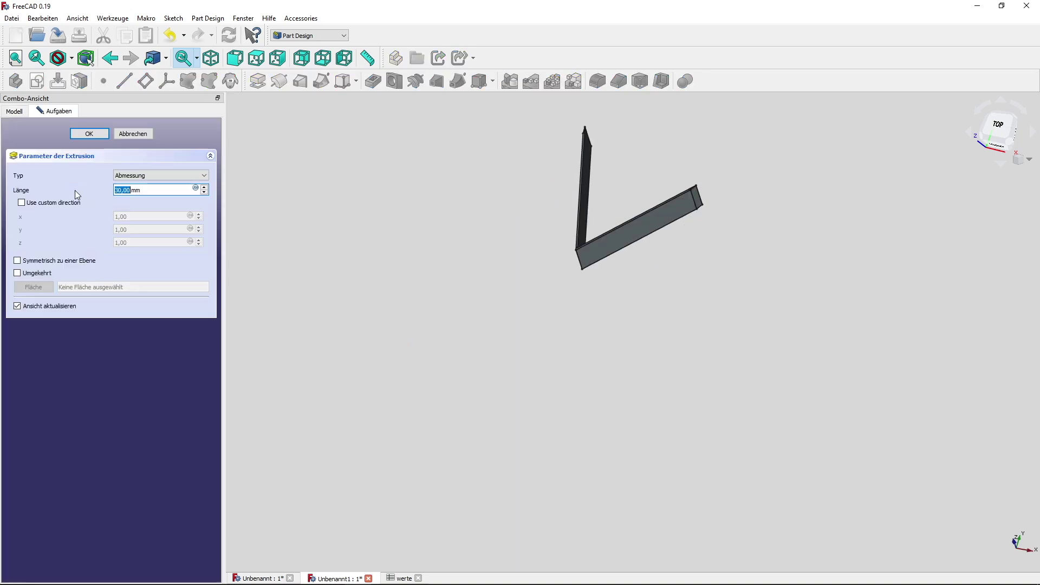
left_click_drag(142, 190, 113, 190)
left_click(135, 190)
left_click(145, 132)
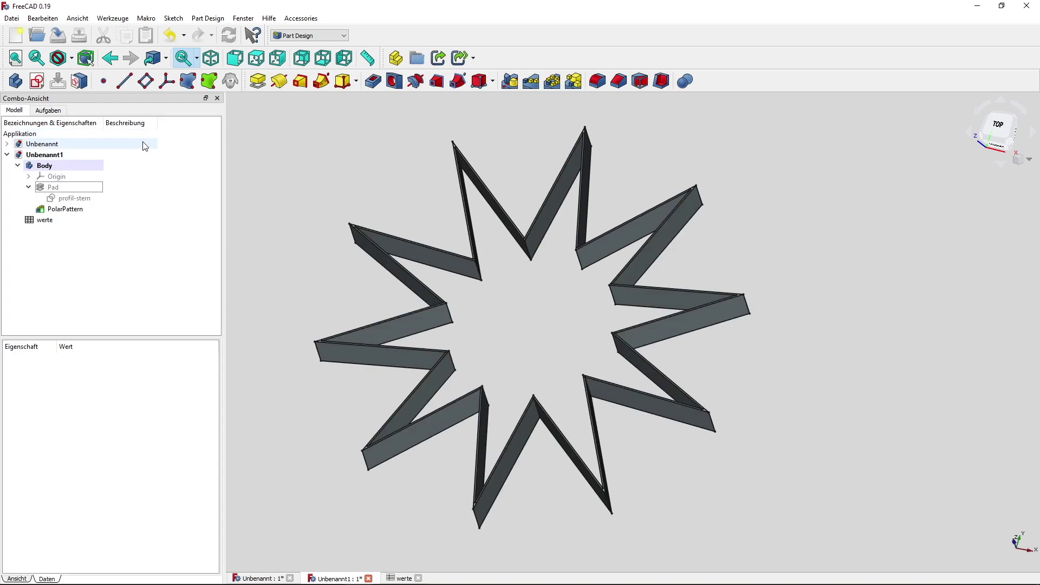
Step: Enter the label 'Tiefe Aufpolsterung' in cell A3 of werte
double_click(64, 221)
left_click(281, 183)
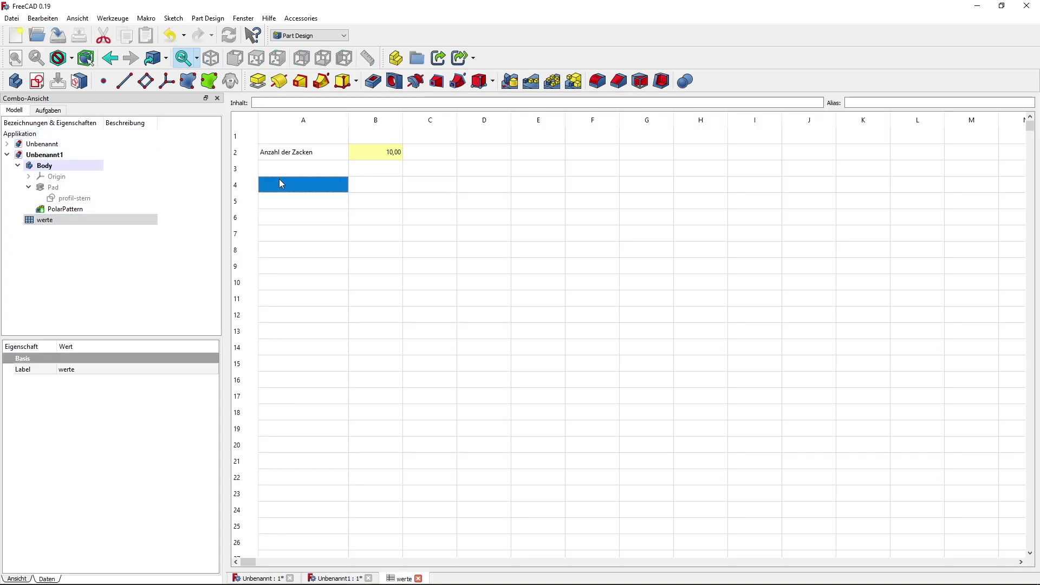
double_click(281, 169)
type("Tiefe Aufpolstert")
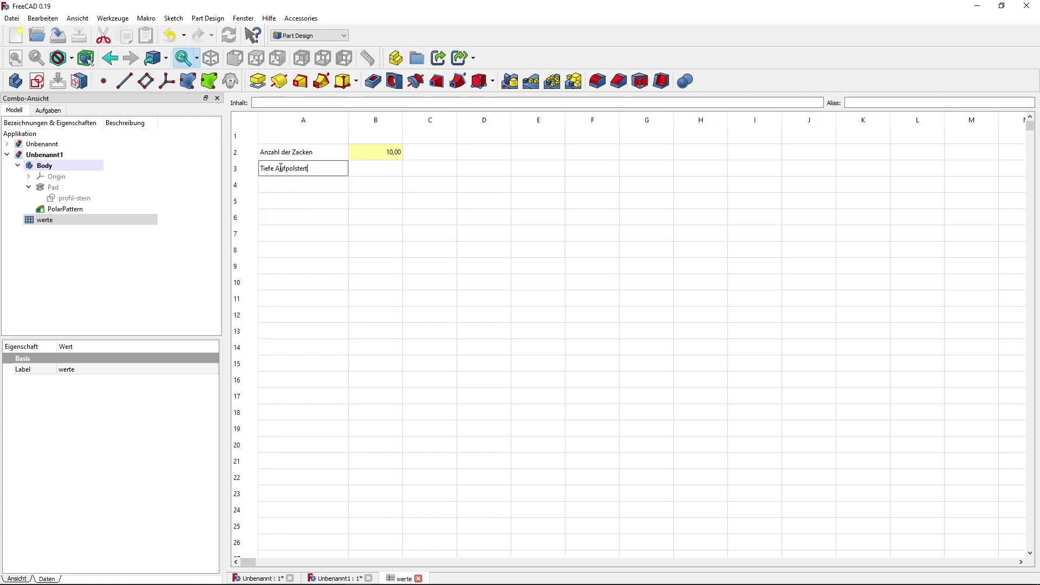
key("BackSpace")
type("ung")
key("Return")
Step: Enter 25 in B3, give it the alias tiefe, and select the Pad
double_click(372, 166)
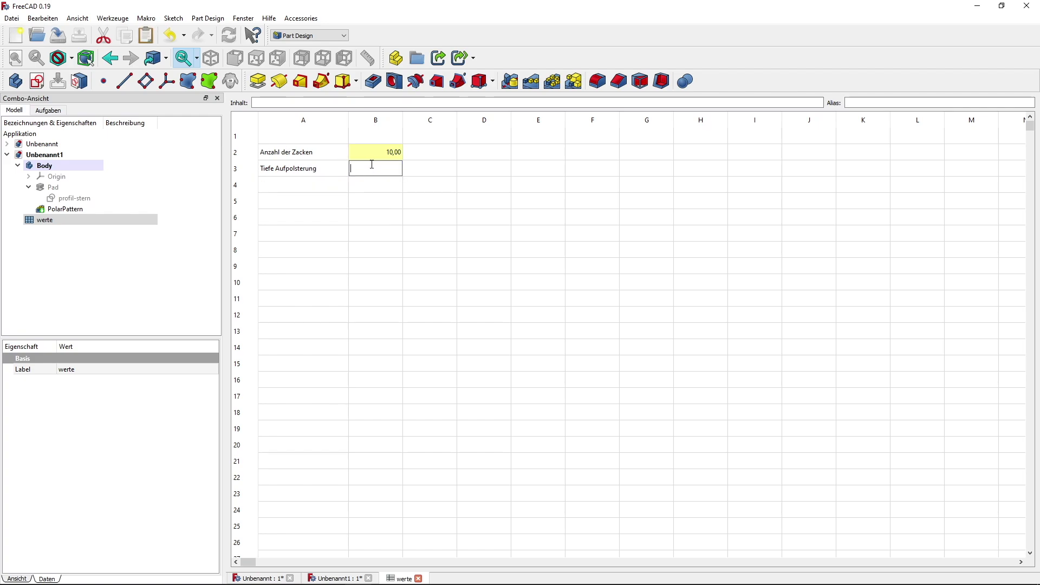
type("25")
key("Return")
left_click(418, 171)
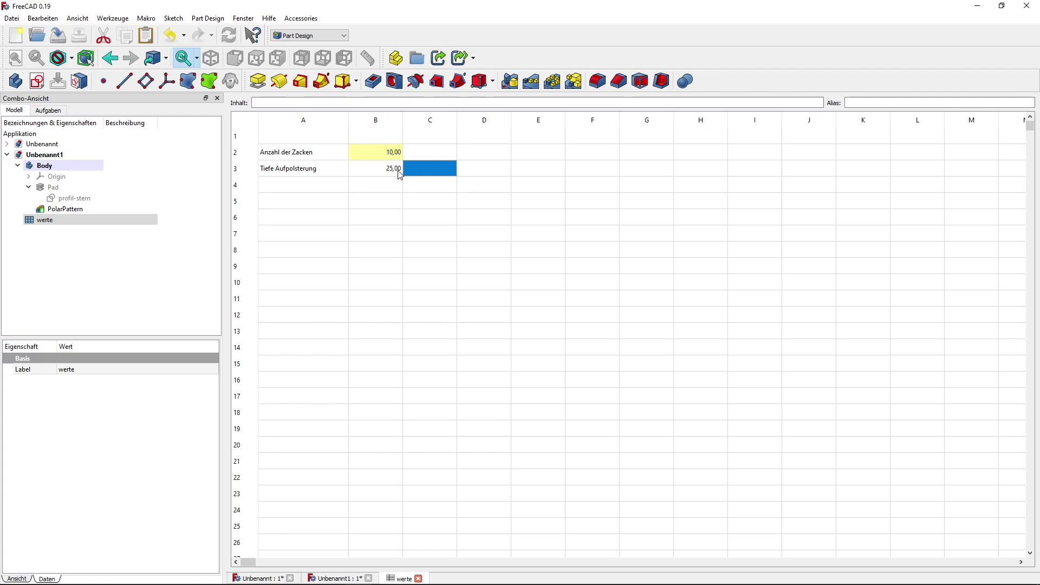
left_click(383, 181)
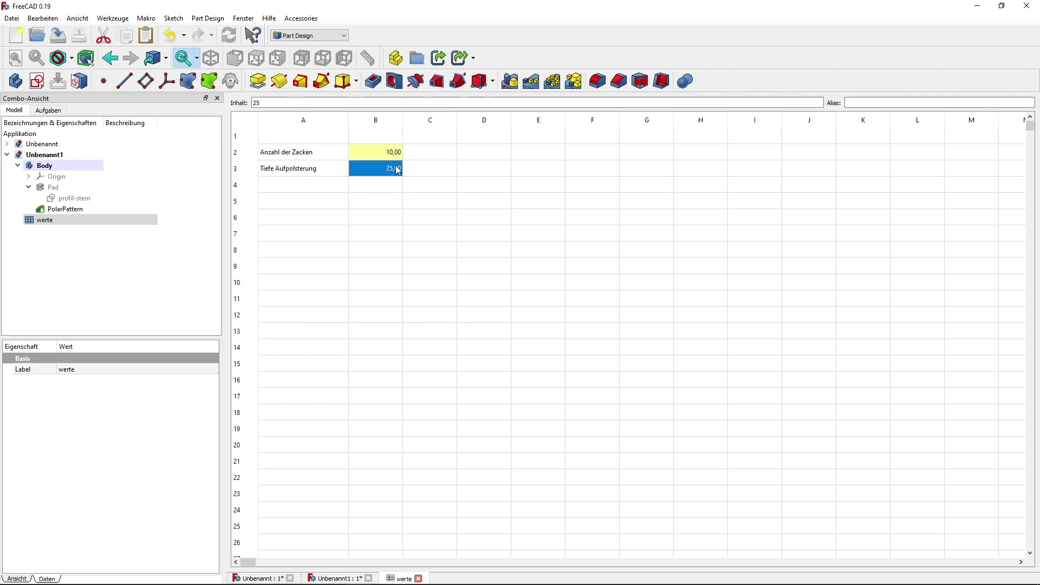
left_click(858, 102)
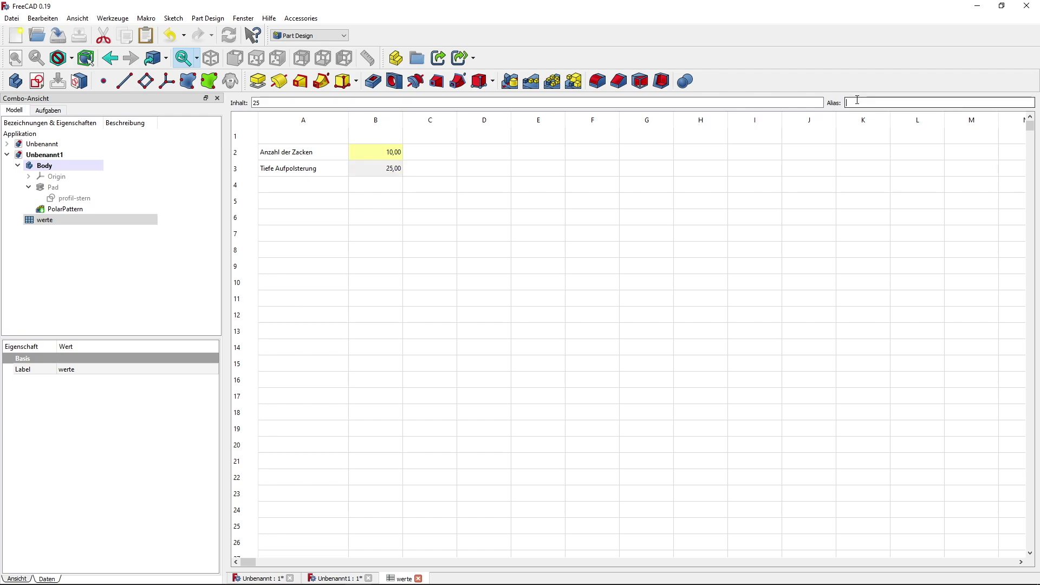
type("tiefe")
key("Return")
left_click(433, 186)
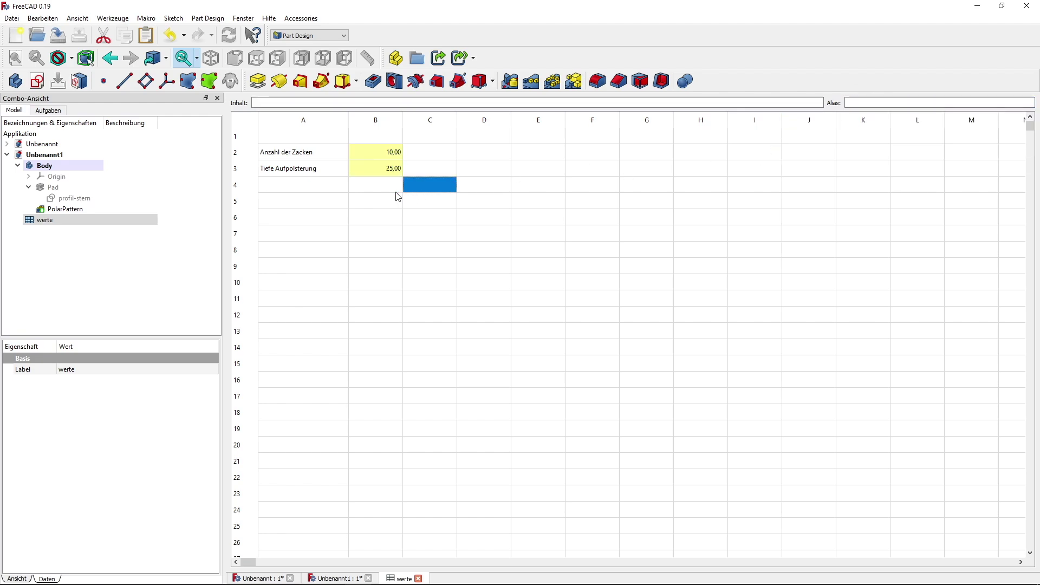
left_click(87, 189)
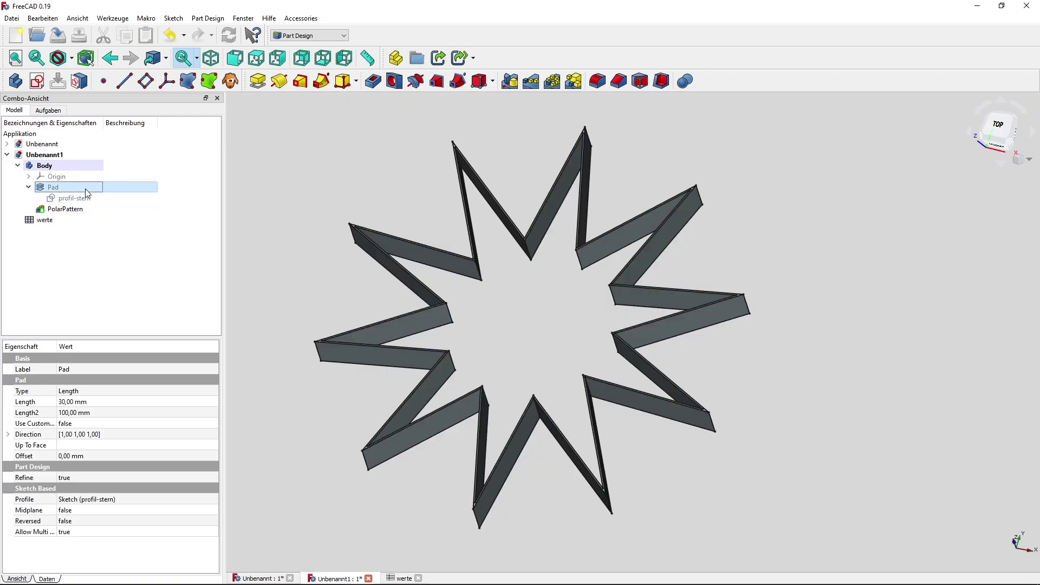
Step: Bind the Pad length to <<werte>>.tiefe, making the pad 25 mm deep
double_click(87, 190)
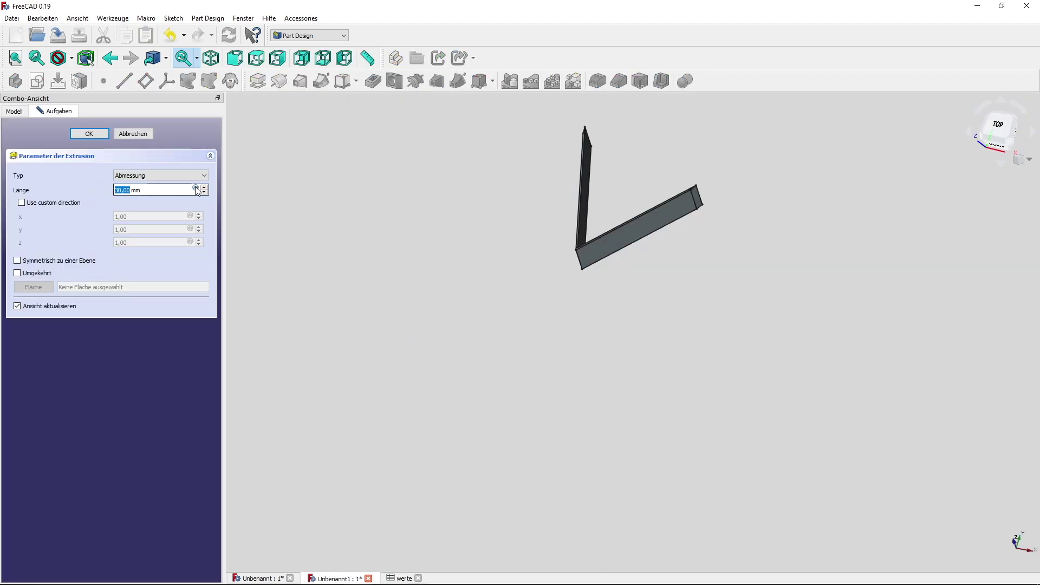
left_click(196, 189)
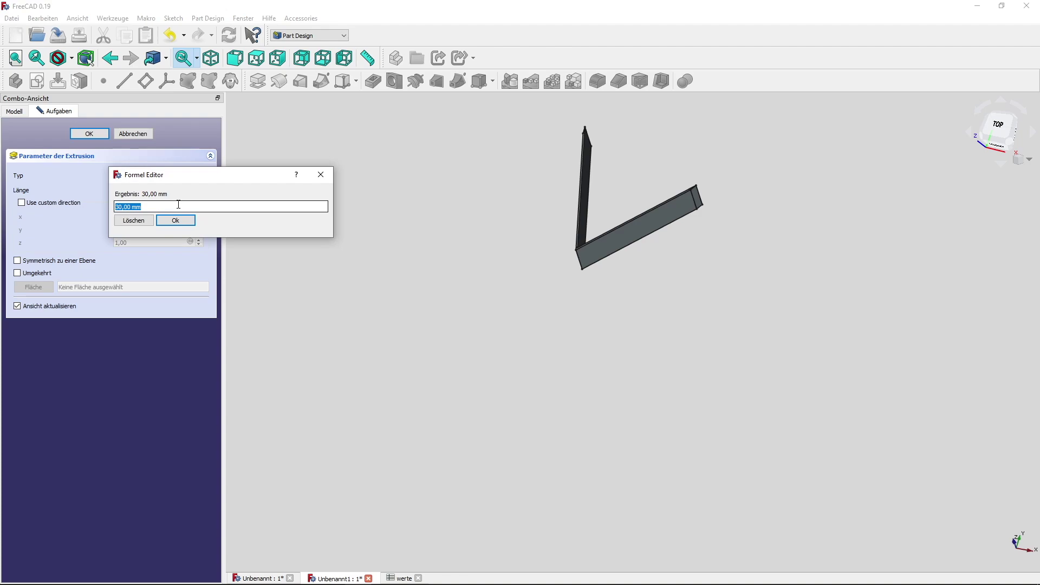
type("<<werte>>.")
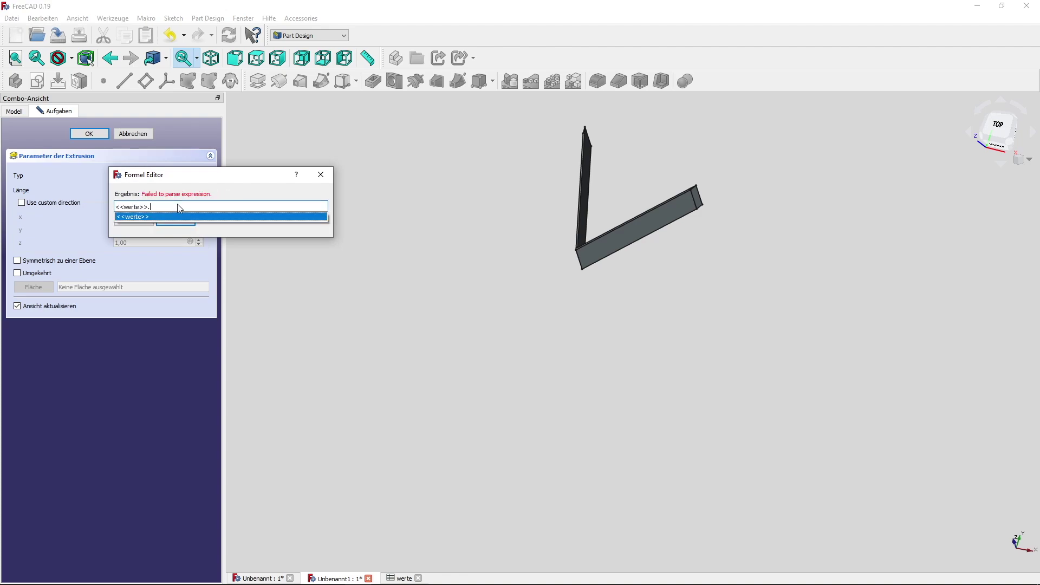
type("tiefe")
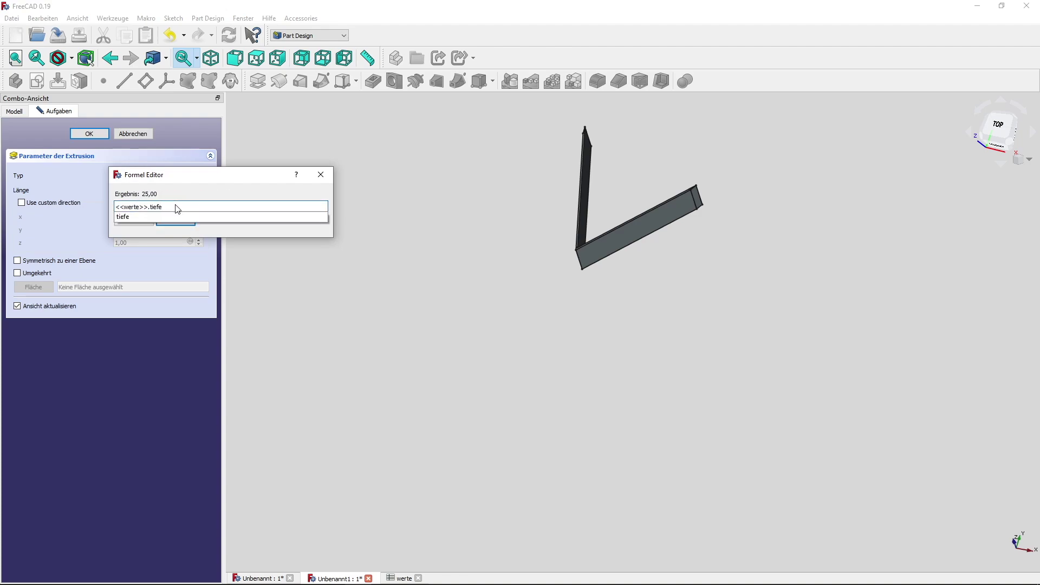
left_click(168, 218)
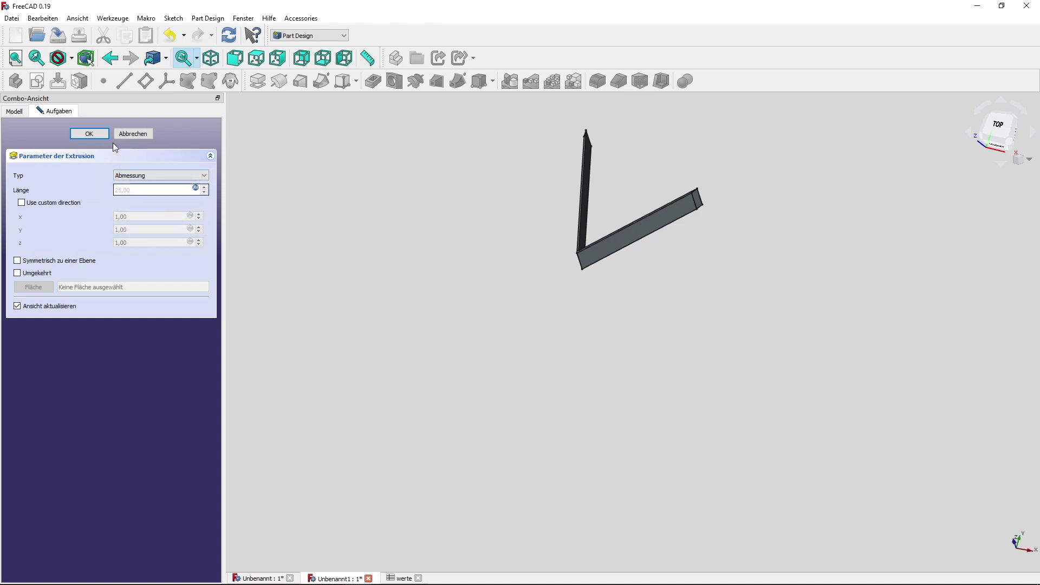
left_click(94, 134)
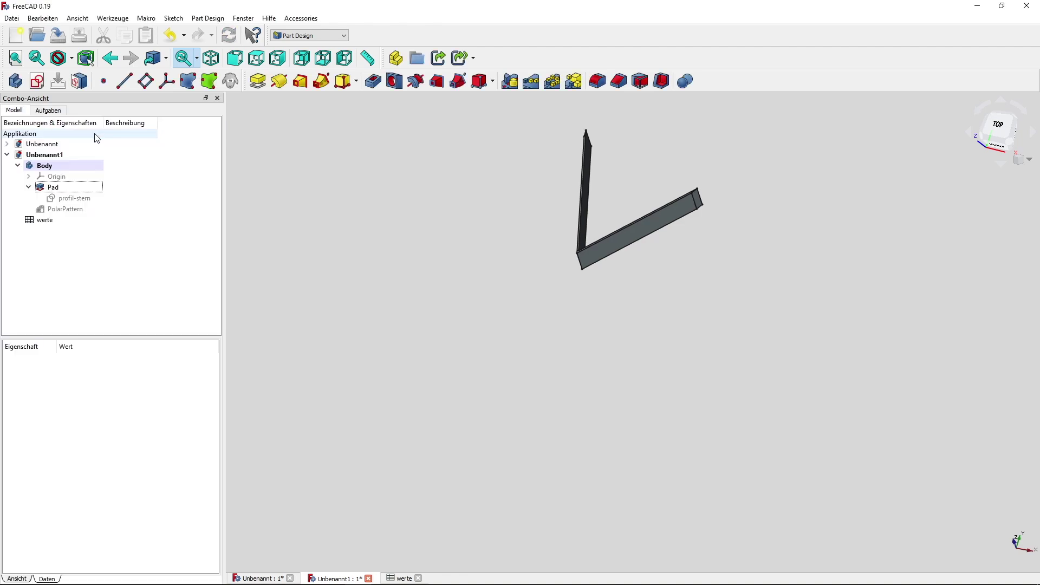
double_click(82, 210)
key("Return")
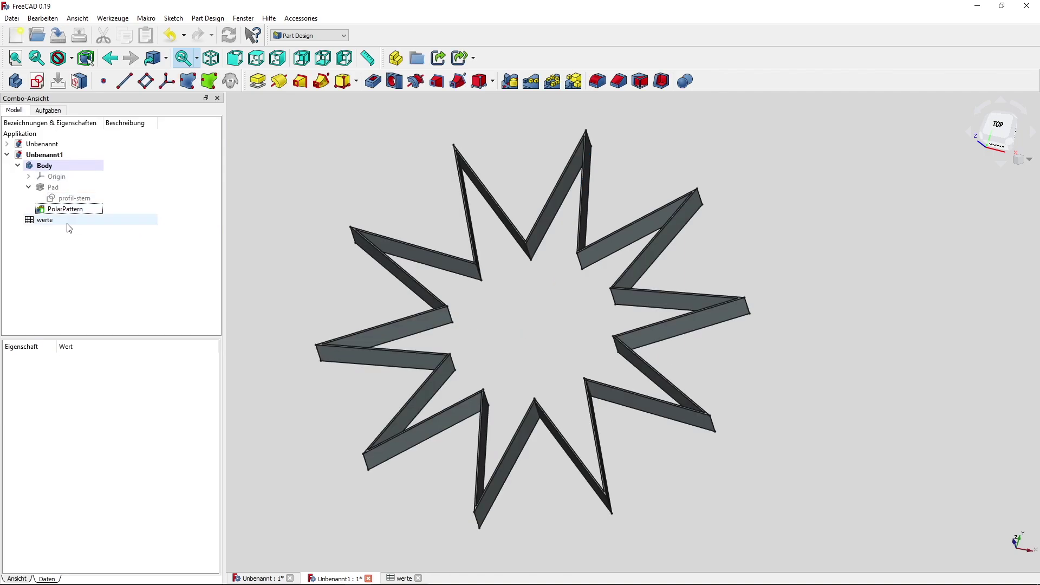
double_click(70, 221)
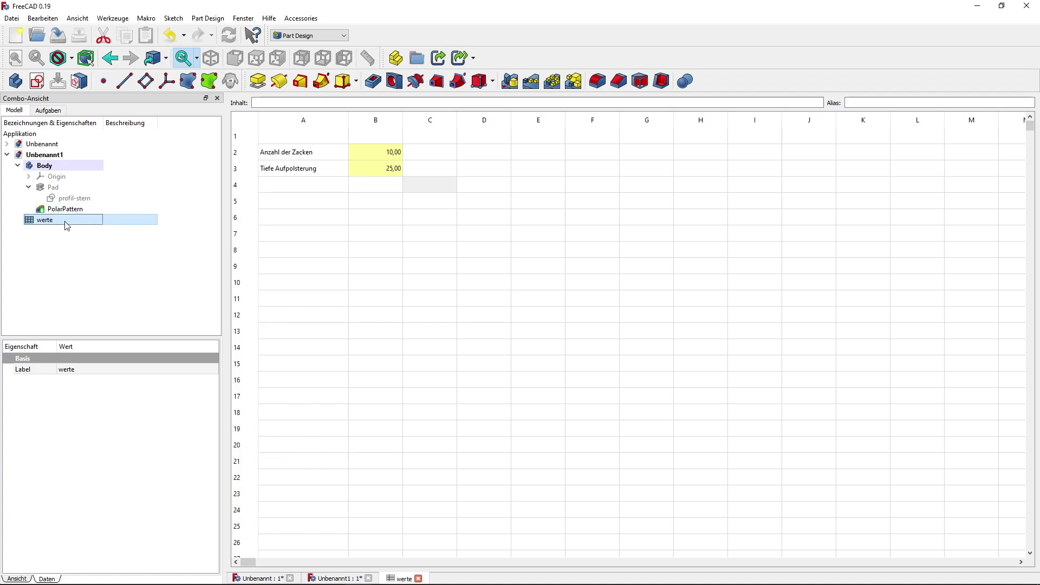
left_click(86, 198)
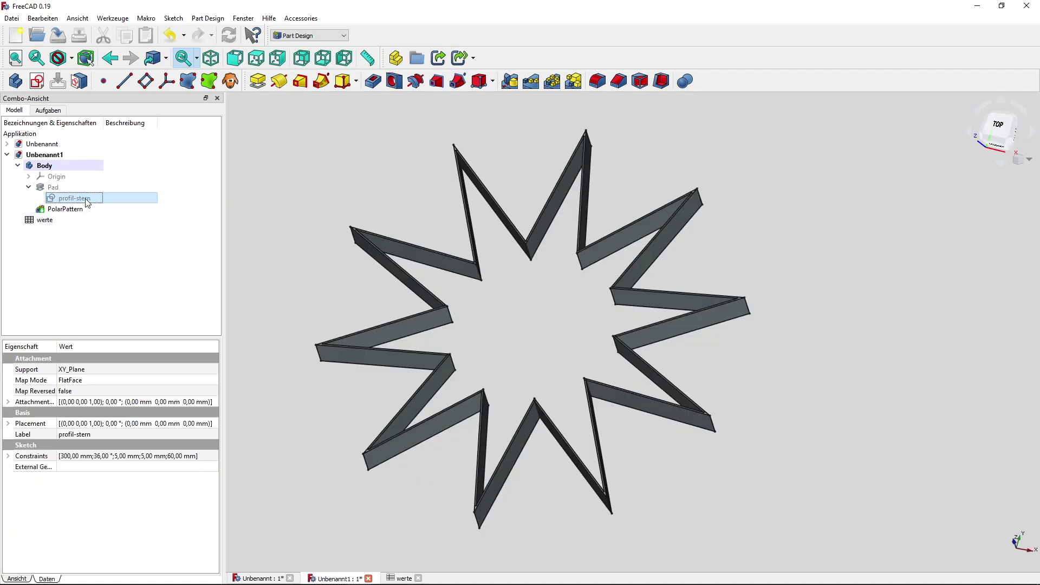
double_click(87, 202)
scroll(428, 281, "up", 1)
scroll(450, 319, "up", 1)
scroll(507, 358, "up", 1)
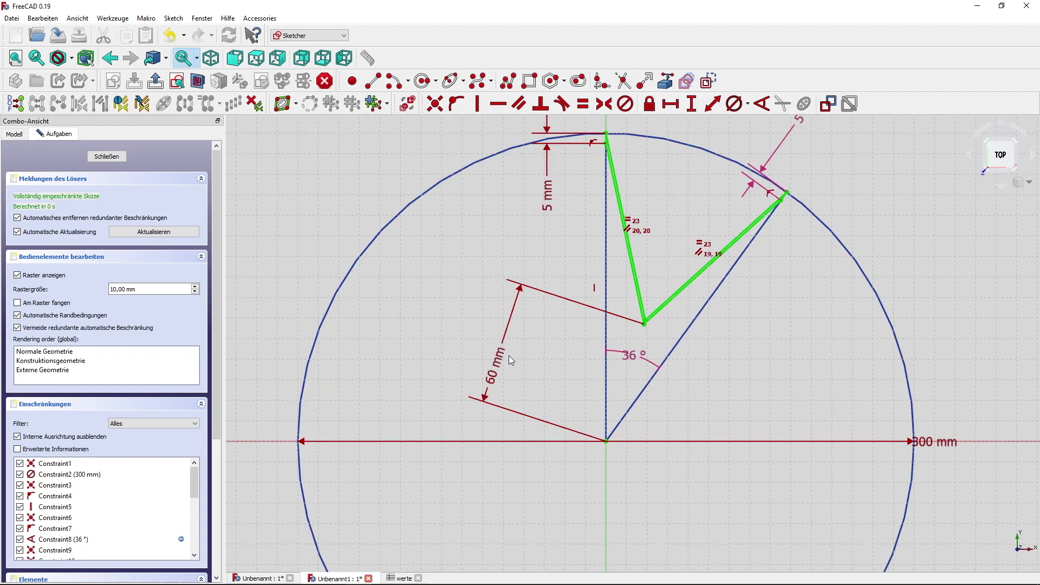
mouse_move(497, 375)
left_mouse_down()
mouse_move(563, 397)
mouse_move(535, 379)
left_mouse_up()
middle_click_drag(535, 374, 446, 354)
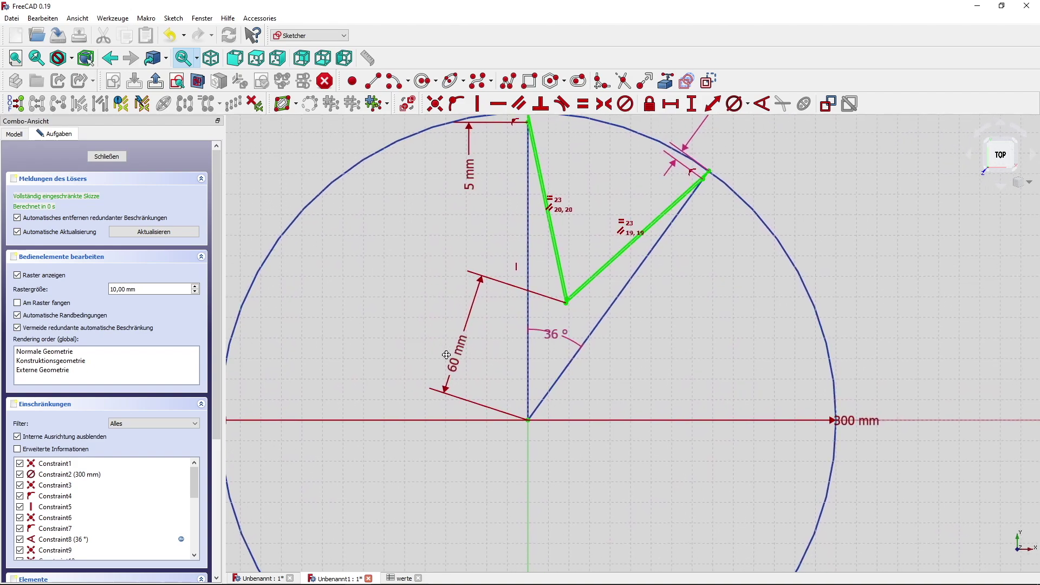
scroll(447, 354, "down", 1)
scroll(446, 355, "up", 2)
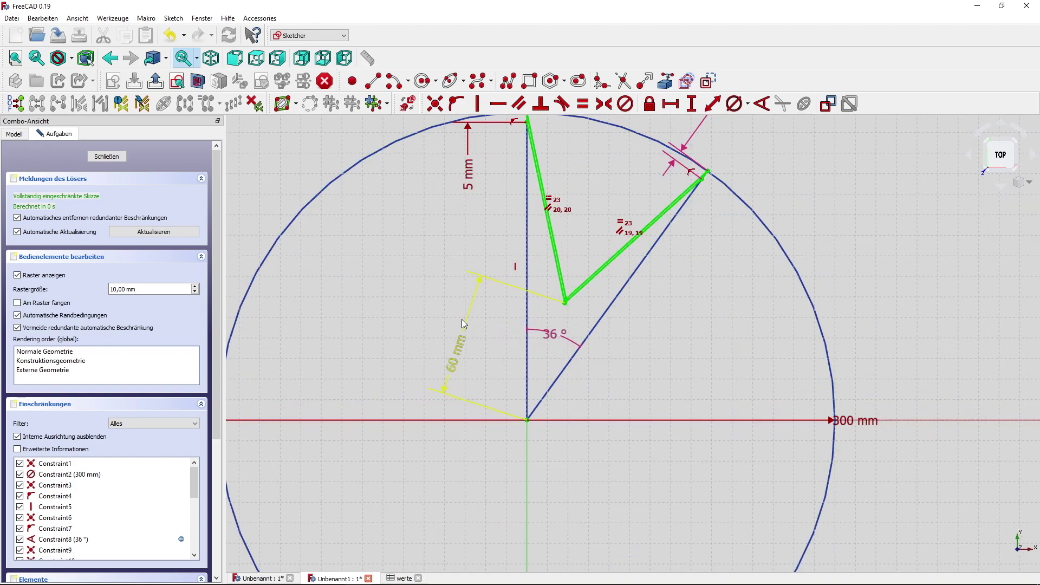
scroll(470, 323, "up", 1)
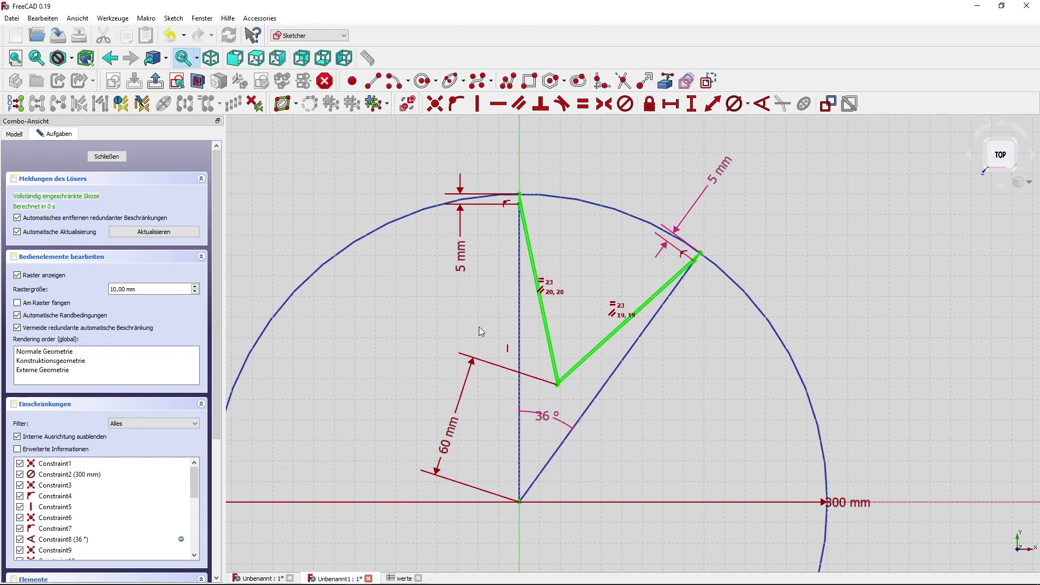
double_click(463, 265)
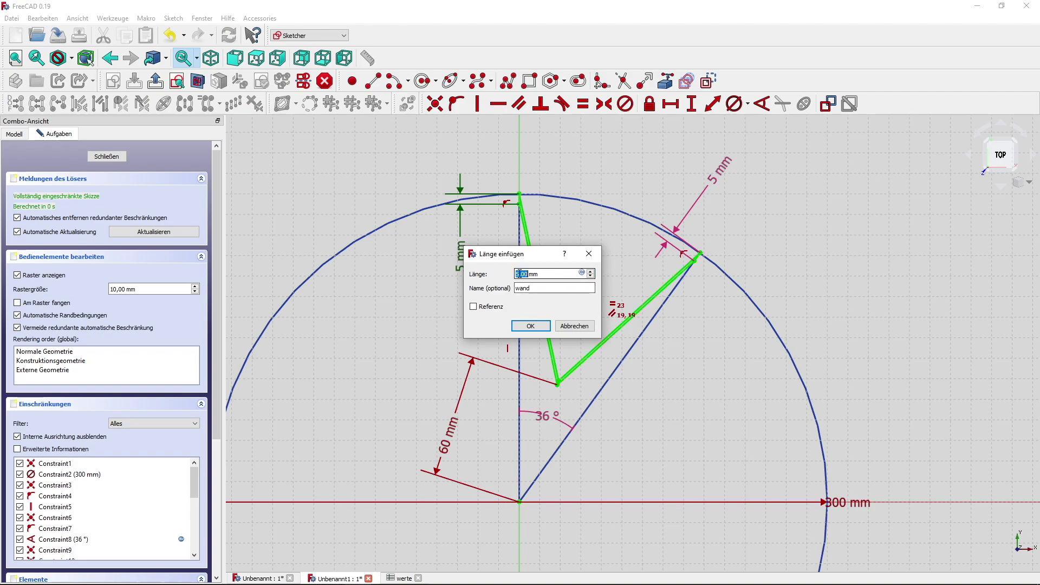
left_click(573, 325)
left_click(109, 157)
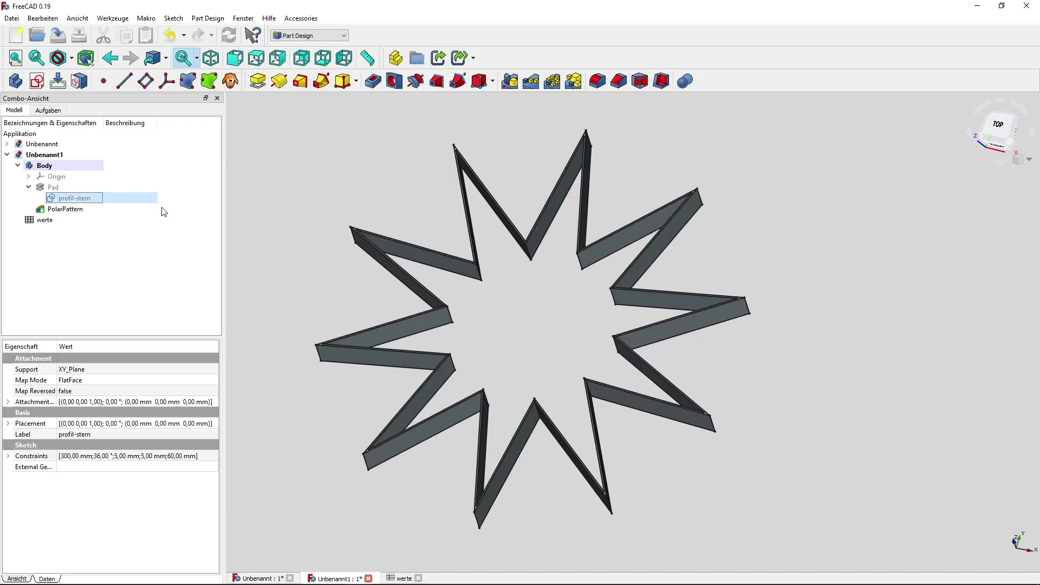
Step: Label cell A4 of werte 'Wandstärke der Form'
double_click(63, 221)
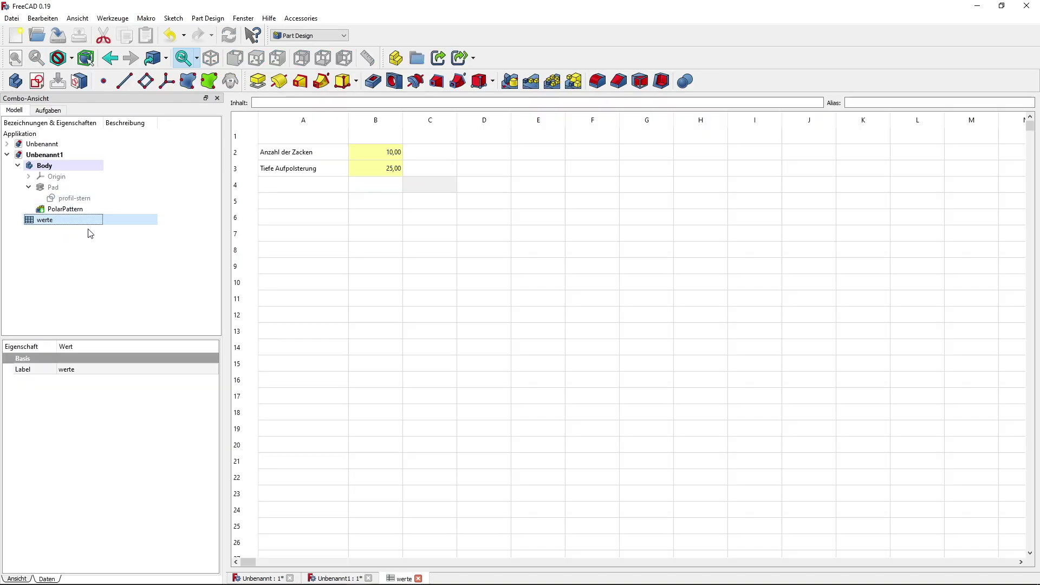
double_click(281, 185)
type("Wandstä")
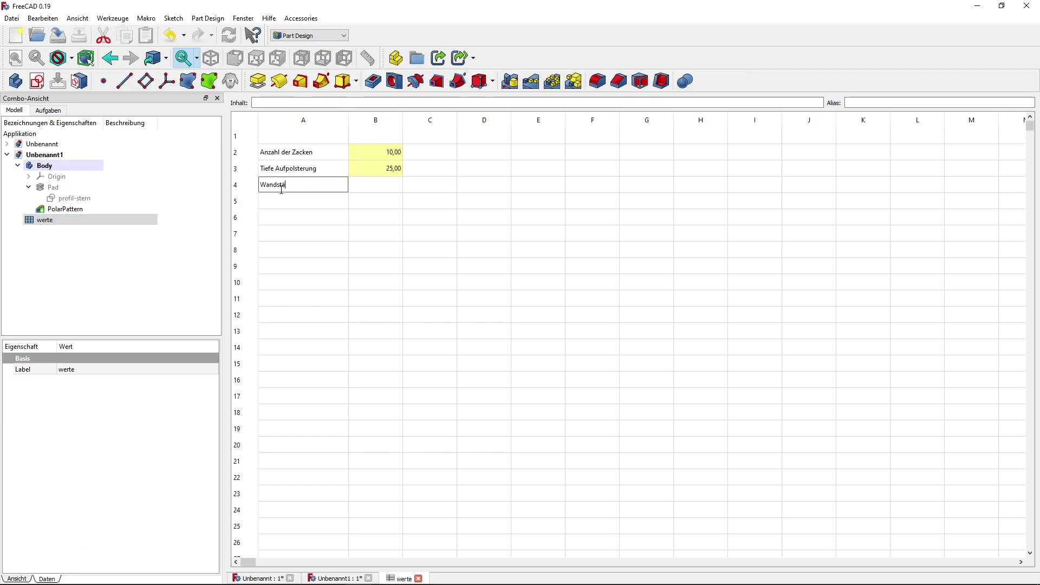
type("rke der Form")
key("Tab")
Step: Enter the wall-thickness value 4 in B4 and give it the alias wandstark
double_click(366, 186)
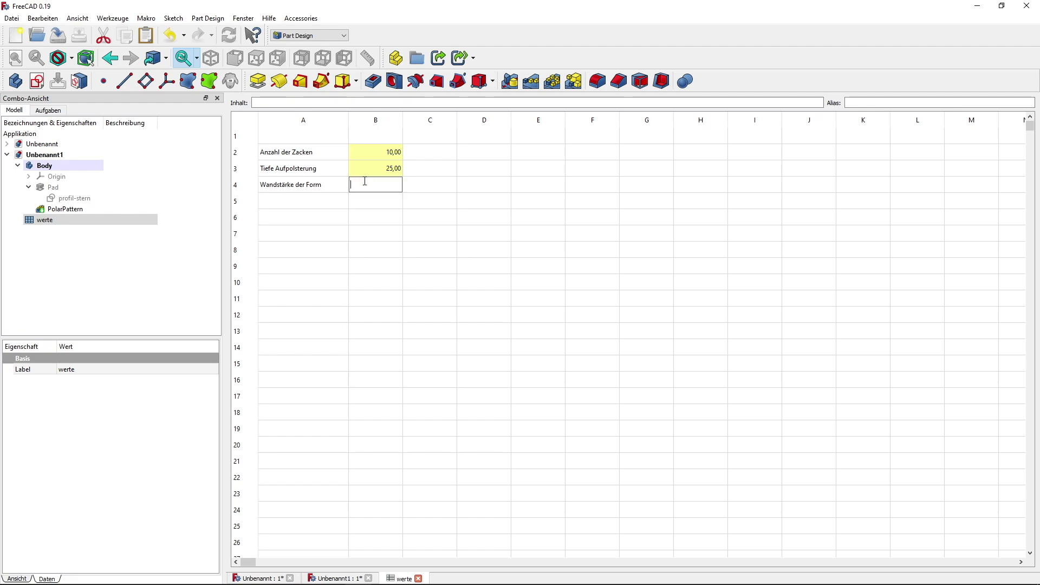
type("5")
key("Return")
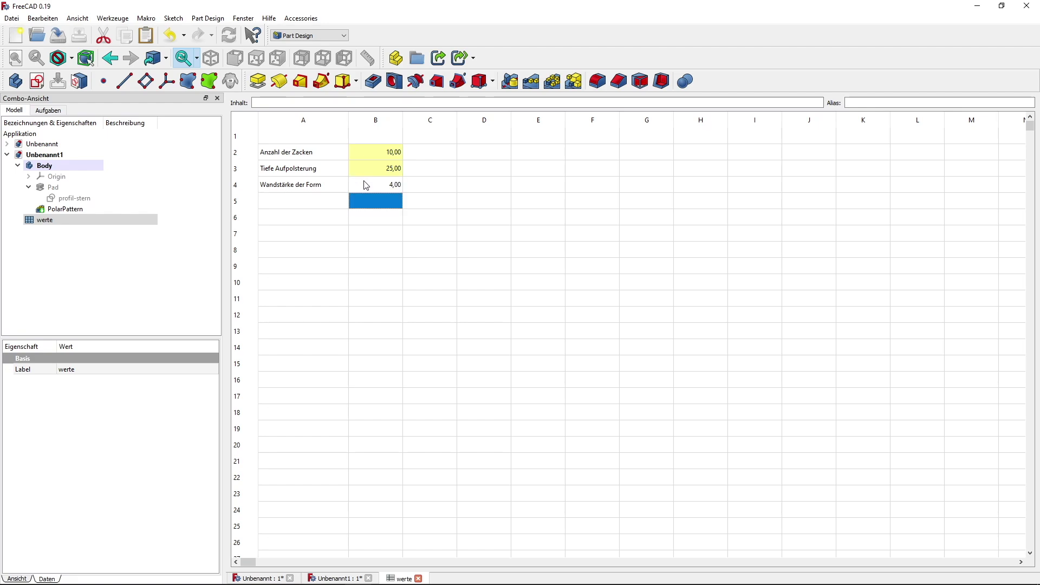
left_click(365, 184)
left_click(892, 103)
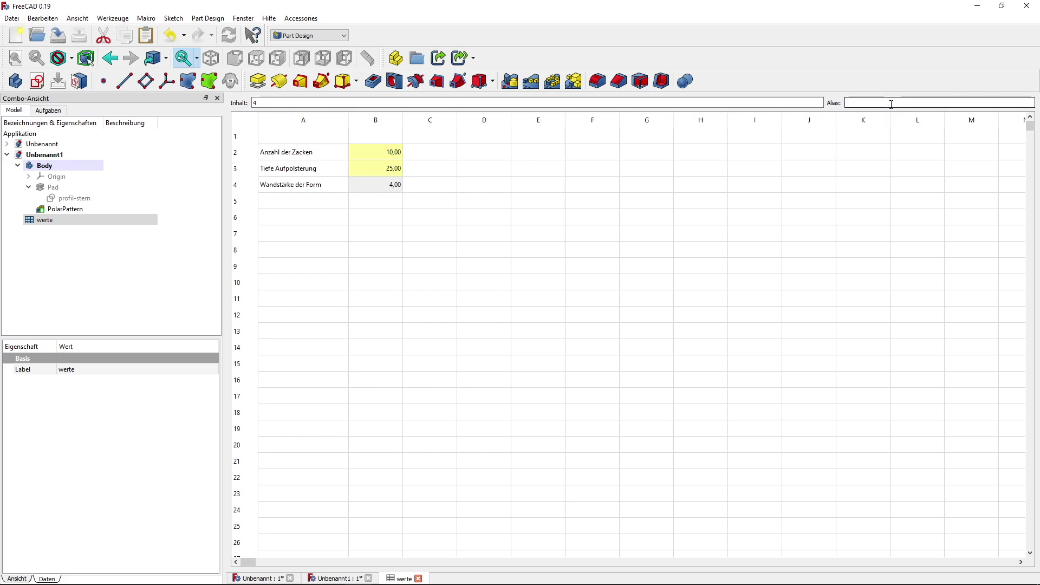
type("wans")
type("d")
type("stark")
key("Return")
left_click(509, 230)
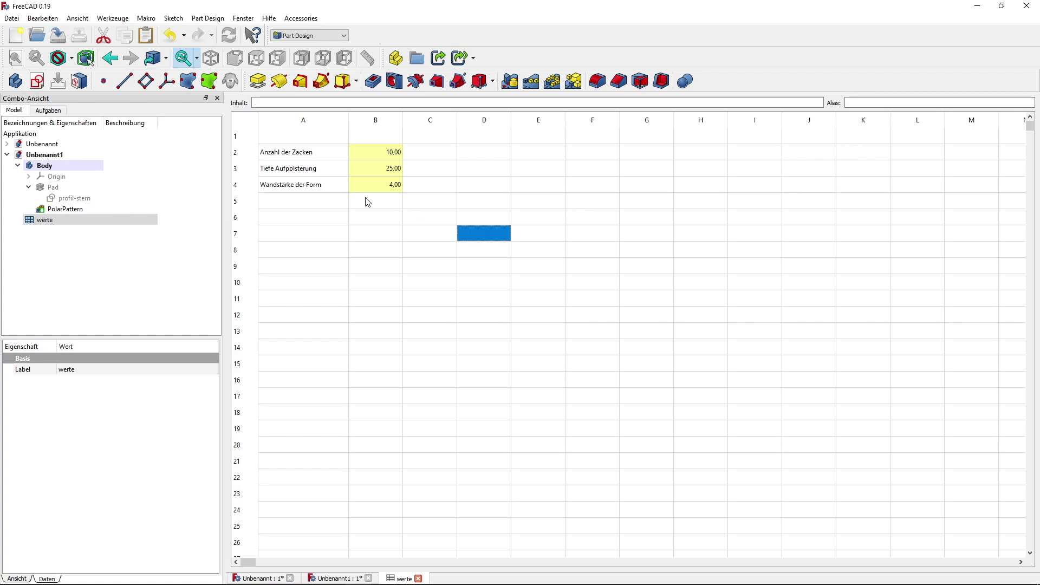
Step: Reopen profil-stern and drive the 5 mm wall dimension by werte.wandstark, making it 4 mm
double_click(125, 203)
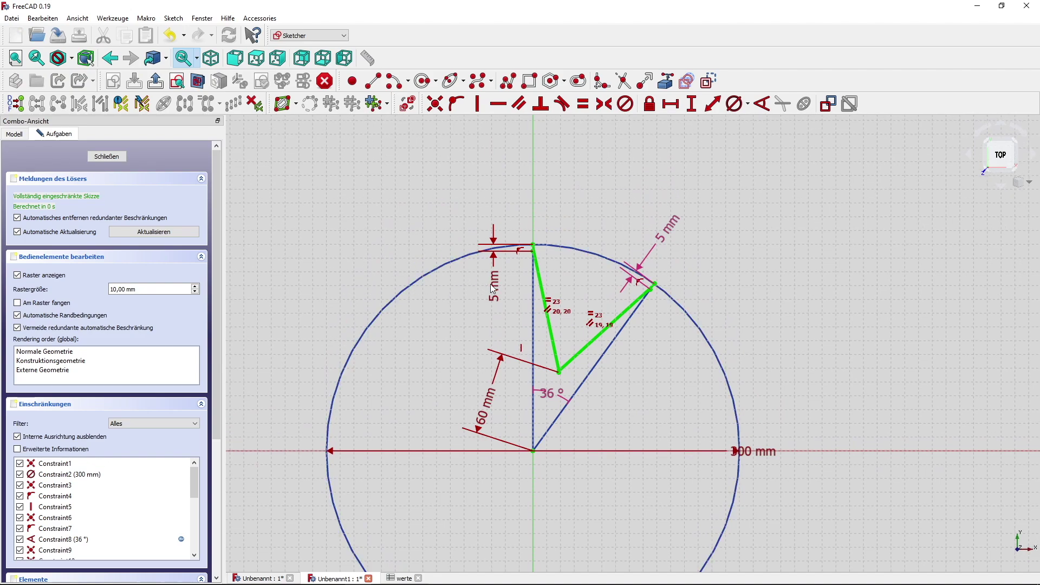
double_click(498, 295)
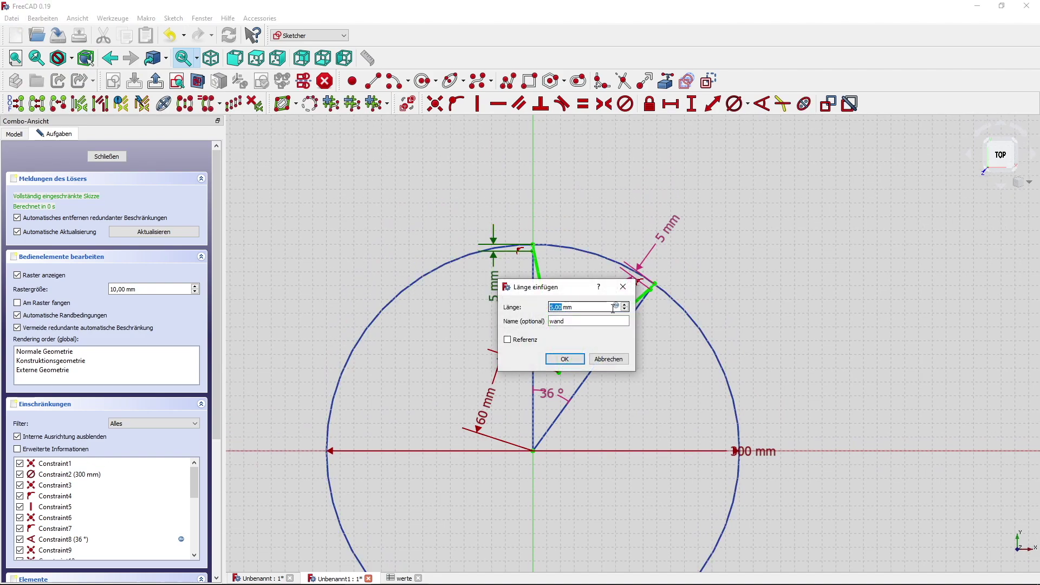
left_click(616, 306)
type("werte")
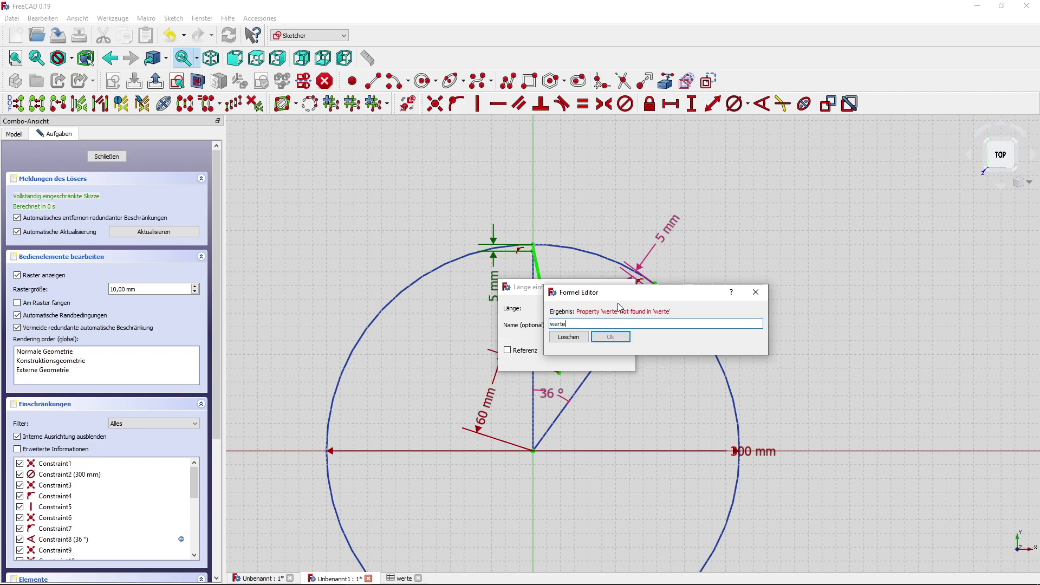
type(".wand")
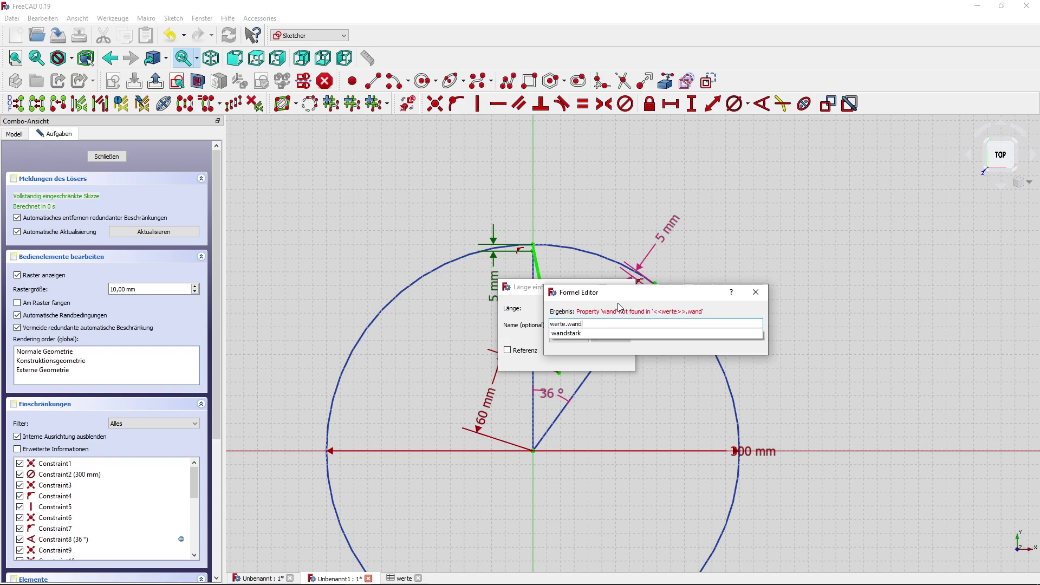
key("Down")
key("Return")
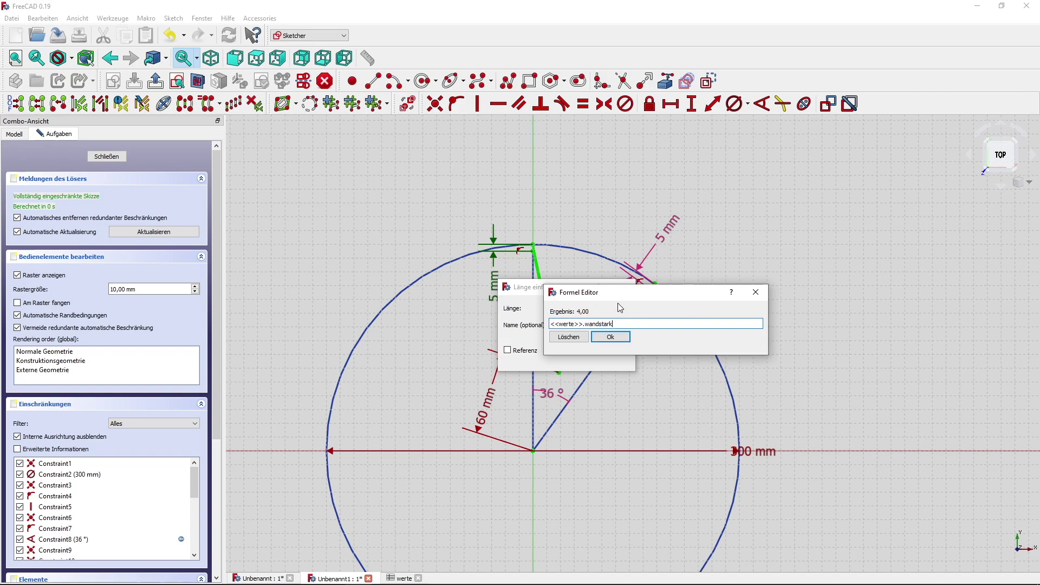
left_click(618, 338)
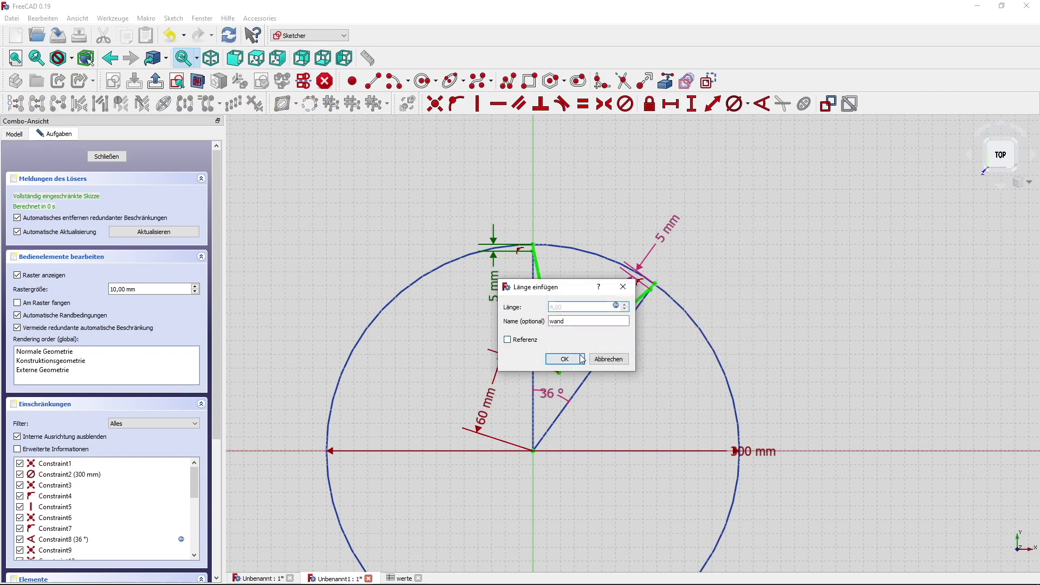
left_click(559, 358)
middle_click_drag(668, 376, 639, 389)
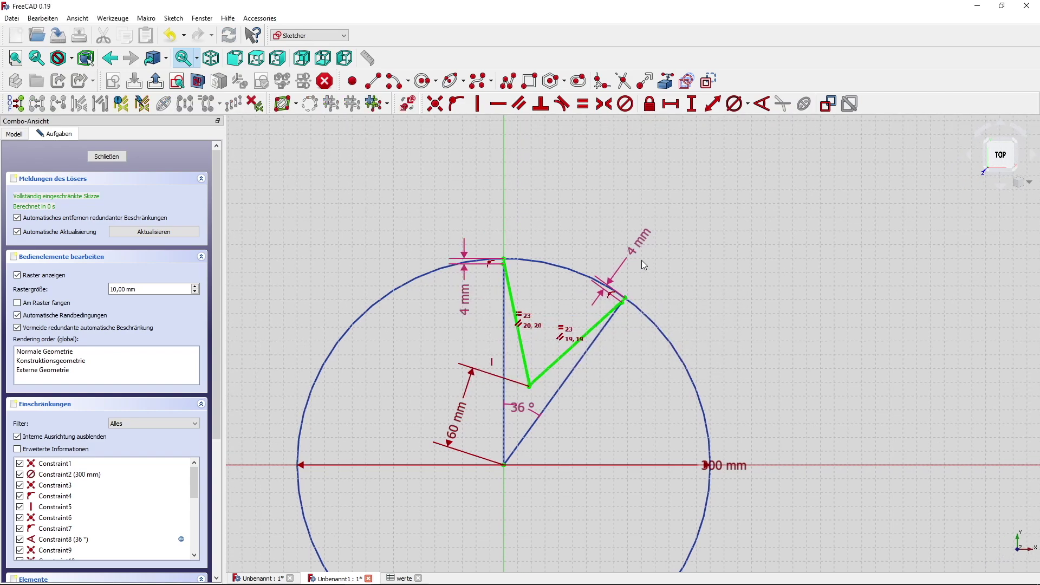
left_click_drag(641, 260, 704, 281)
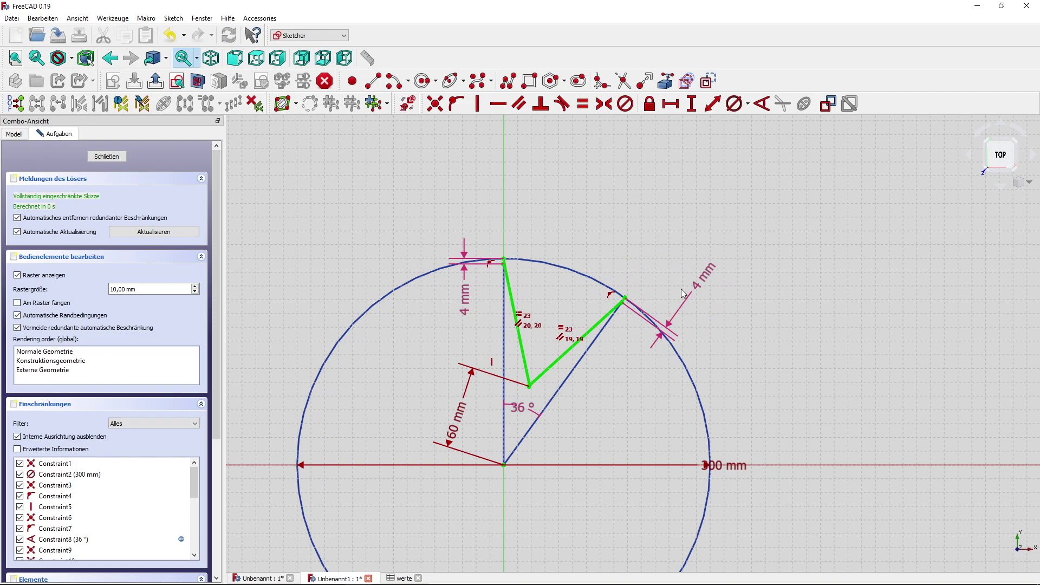
Step: Check the second wall dimension's expression and confirm it at 4 mm
left_click(699, 288)
double_click(699, 288)
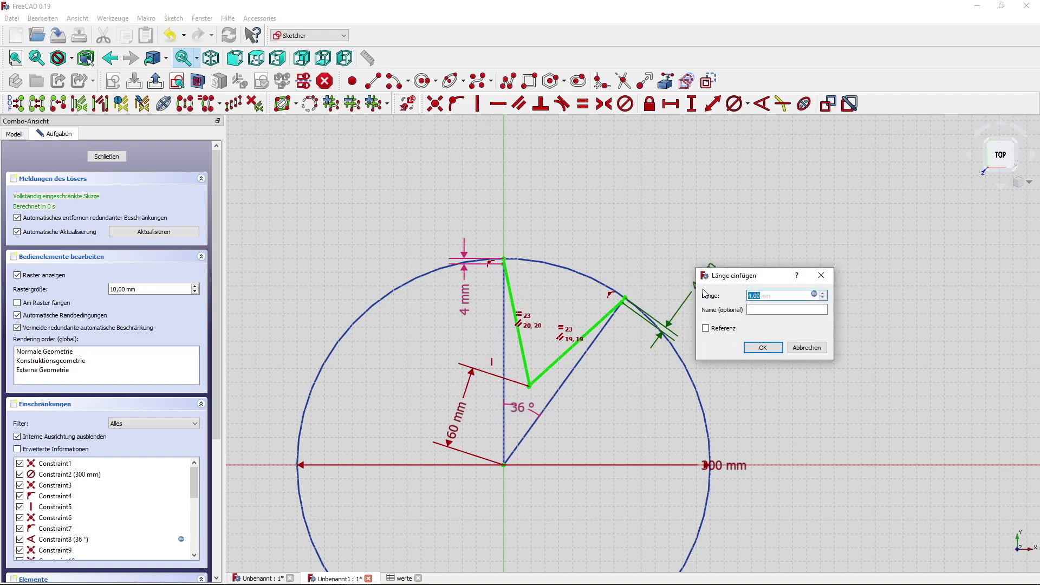
left_click(815, 296)
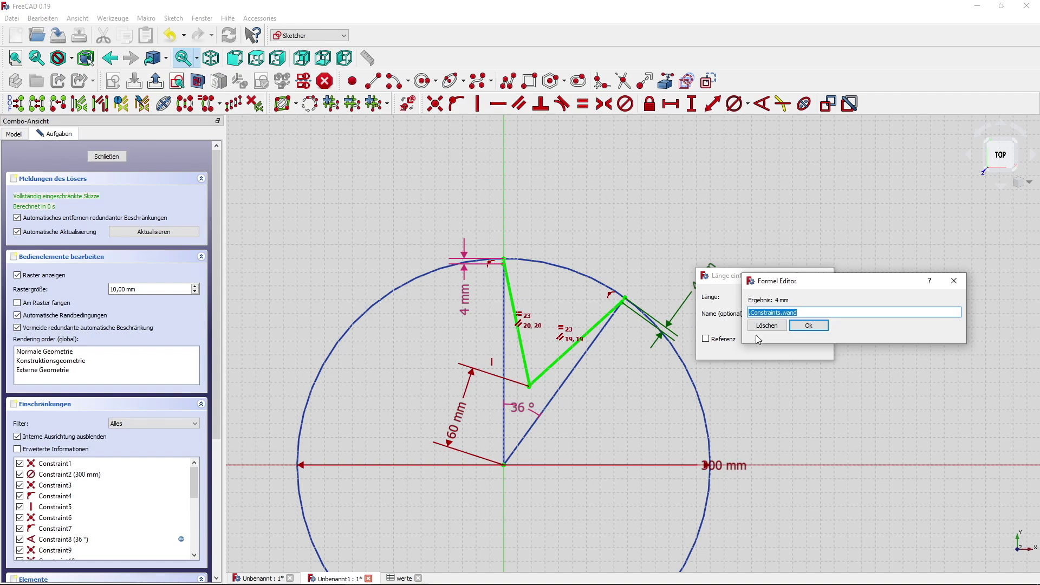
left_click(954, 281)
left_click(763, 347)
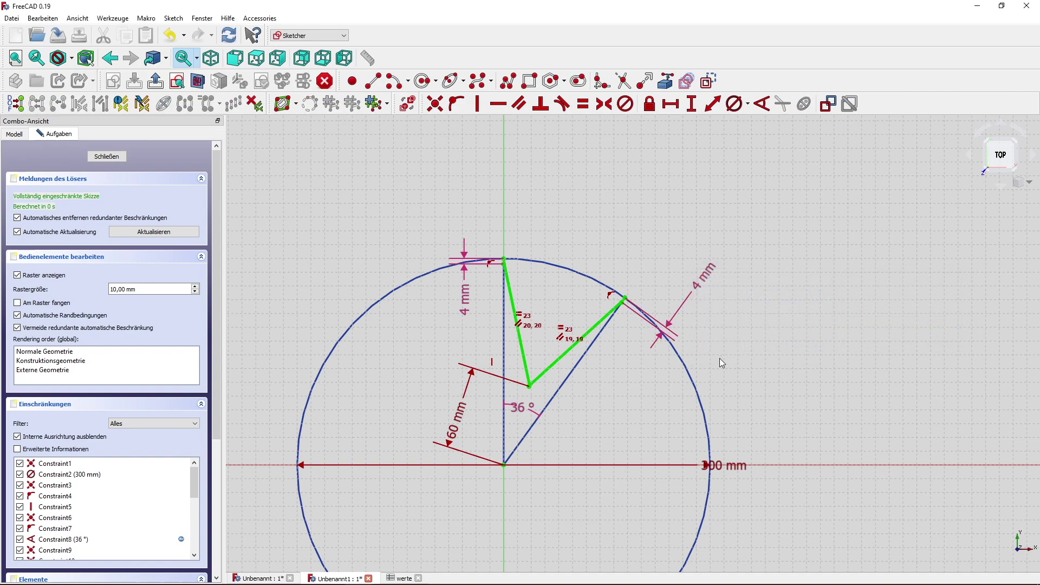
scroll(737, 345, "up", 2)
middle_click_drag(739, 343, 762, 340)
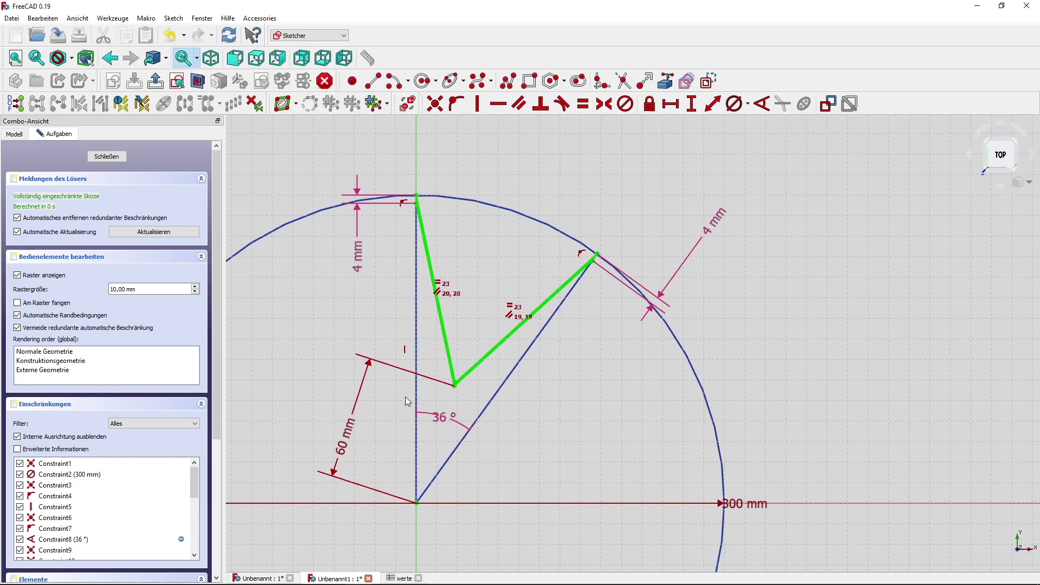
Step: Close the sketch and set werte B2 to 6, B3 to 50 and B4 to 16
left_click(112, 157)
double_click(60, 221)
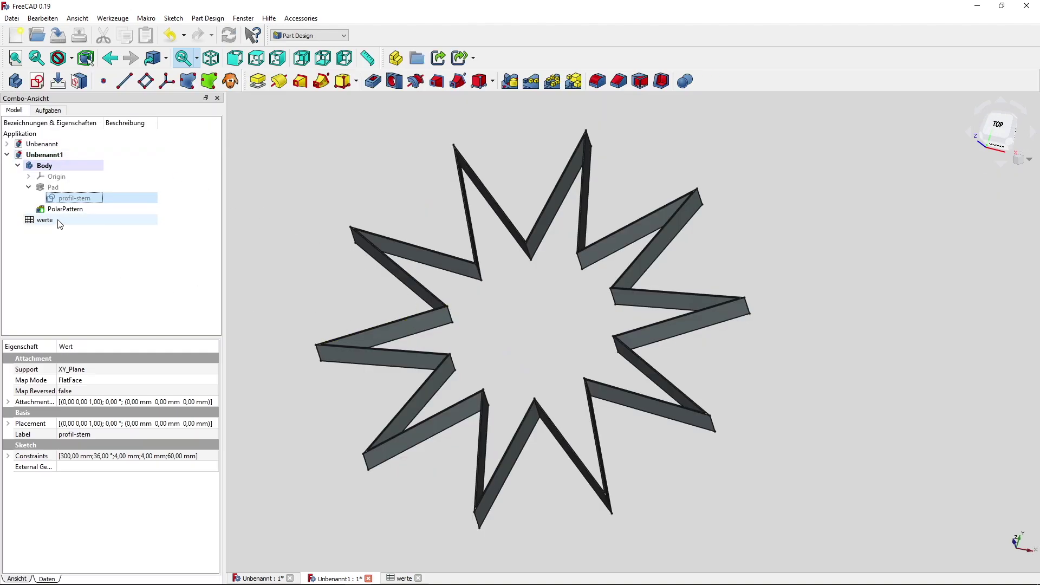
double_click(399, 157)
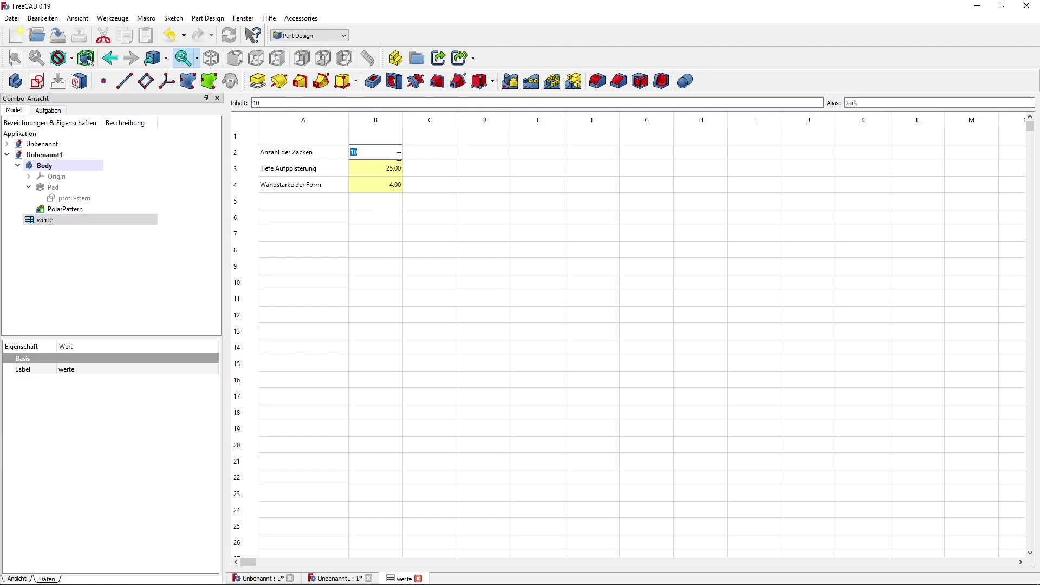
type("6")
key("Return")
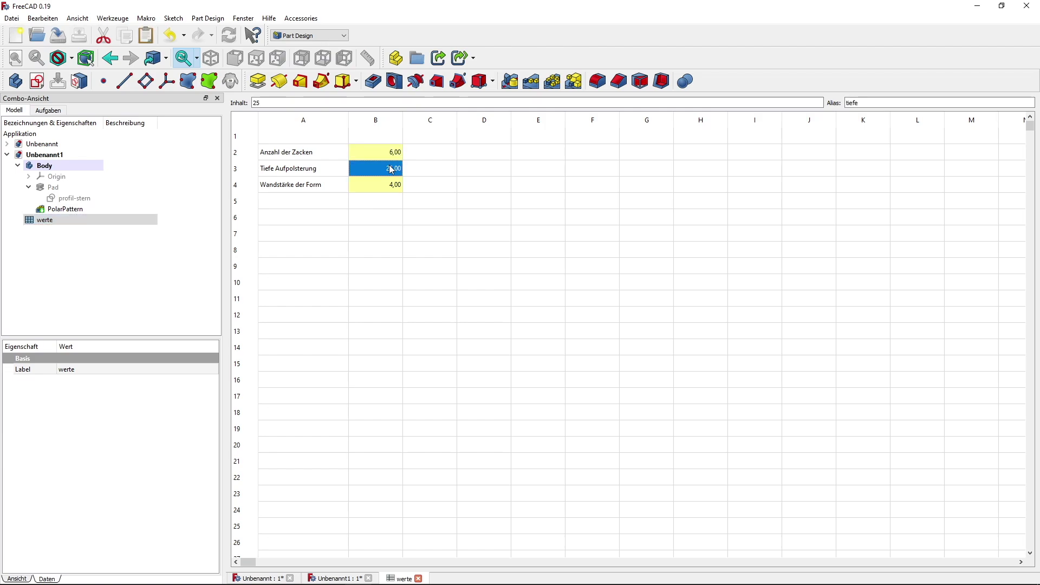
double_click(390, 165)
type("50")
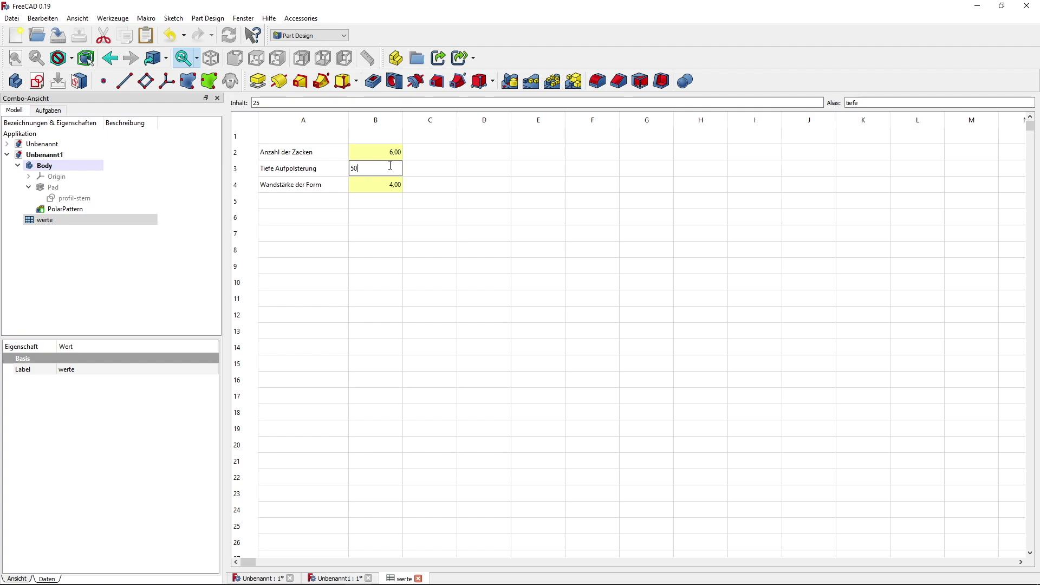
double_click(389, 184)
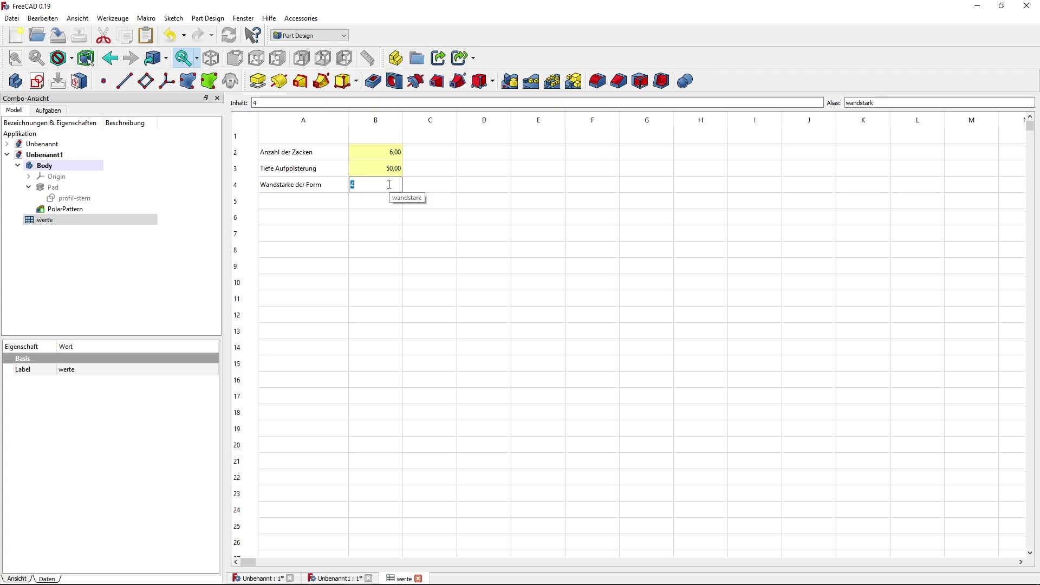
type("16")
key("Return")
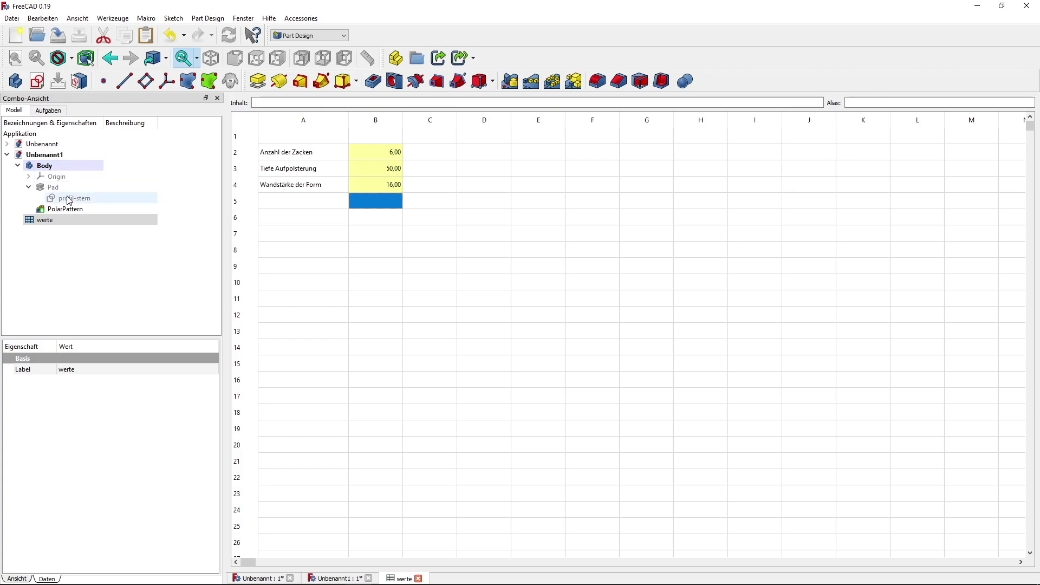
left_click(65, 209)
left_click(282, 254)
Step: Check that the profil-stern sketch shows 16 mm walls and 60°, then return to a standard view
mouse_move(317, 265)
middle_mouse_down()
mouse_move(363, 269)
mouse_move(369, 257)
middle_mouse_up()
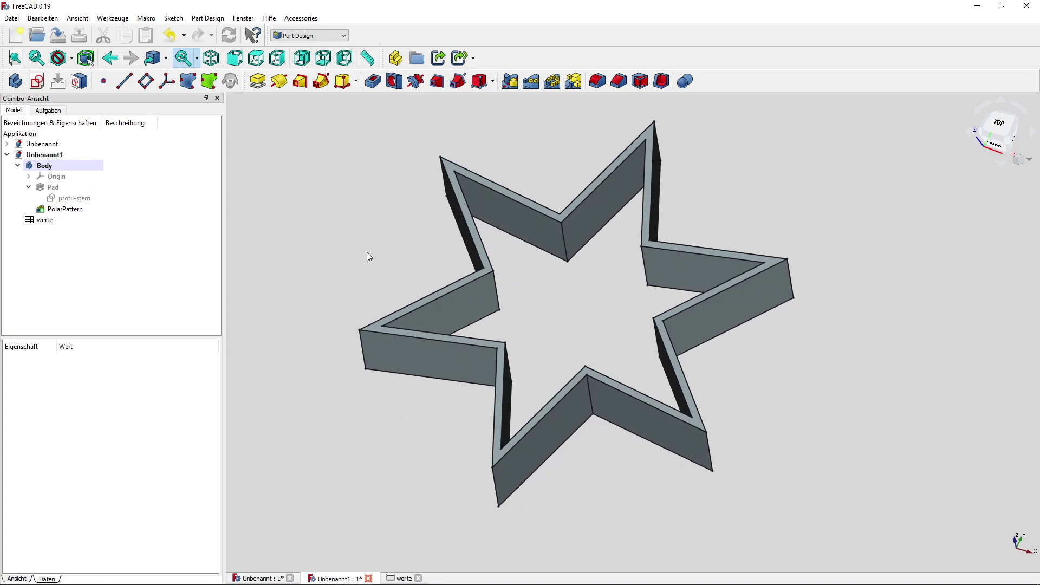
double_click(123, 198)
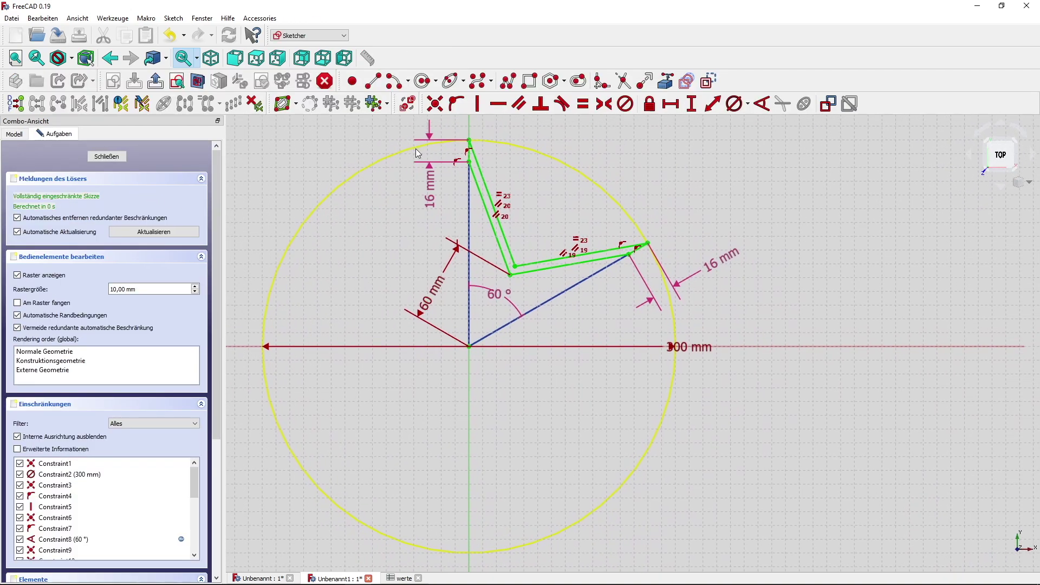
left_click_drag(688, 349, 707, 431)
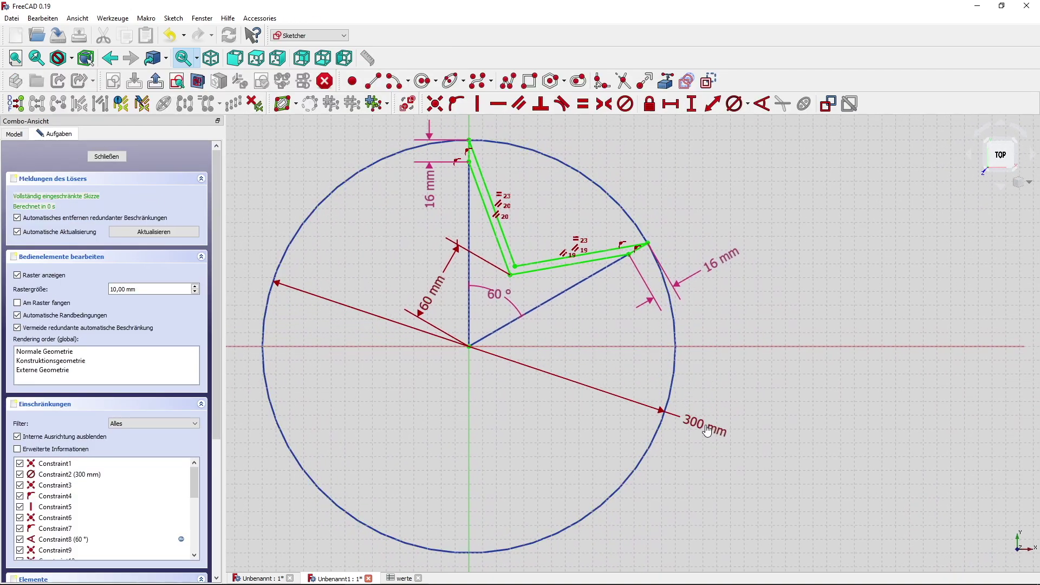
left_click(111, 156)
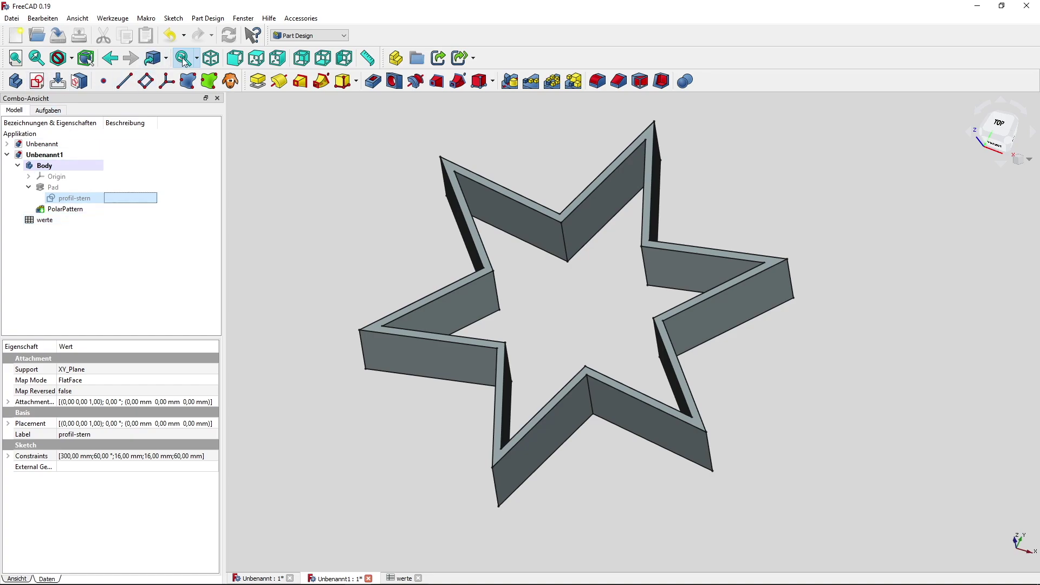
left_click(233, 63)
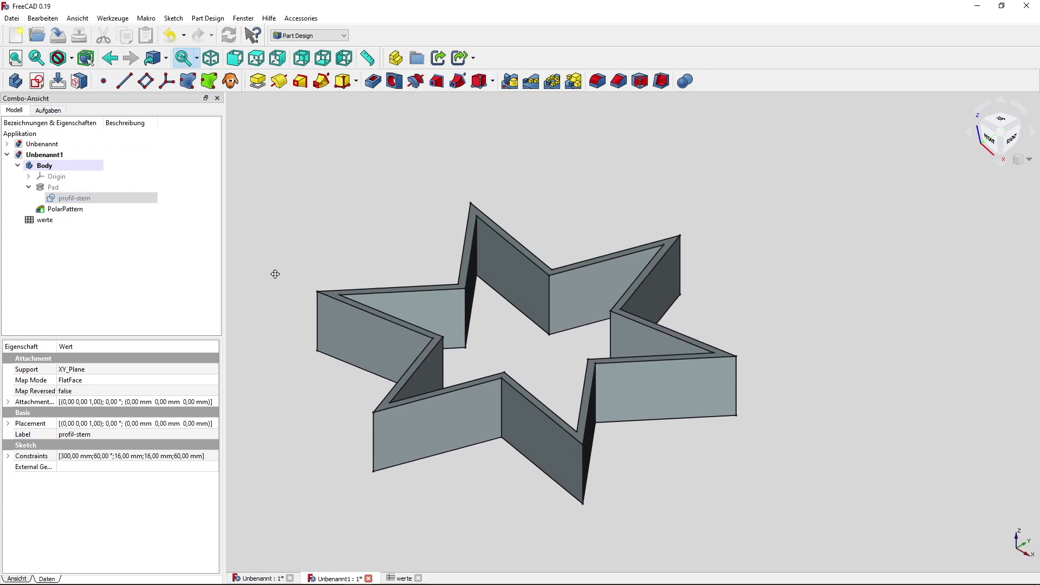
Step: Set the Body's face colour to orange in its Darstellung display properties
right_click(72, 164)
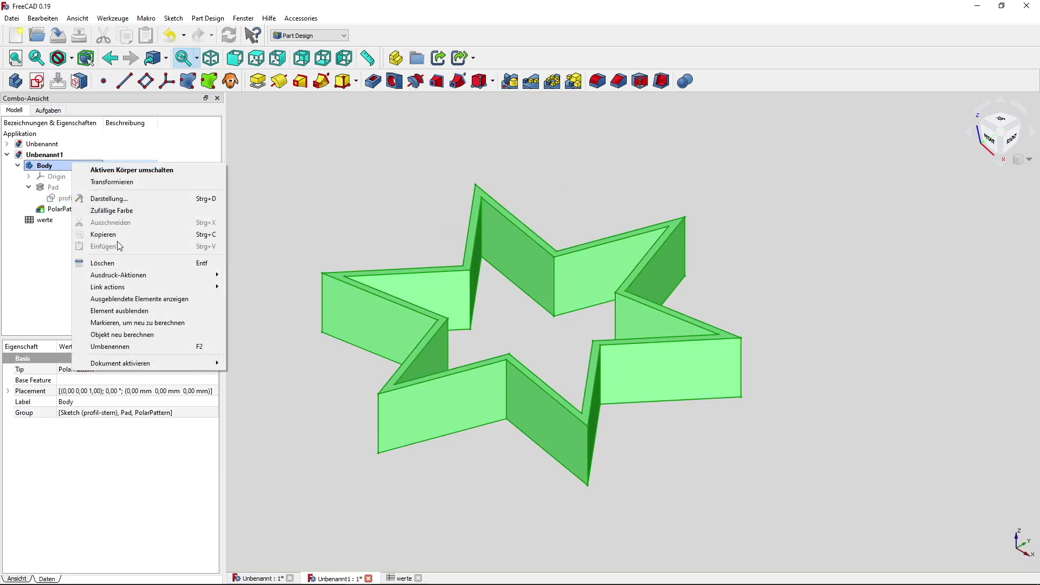
left_click(149, 199)
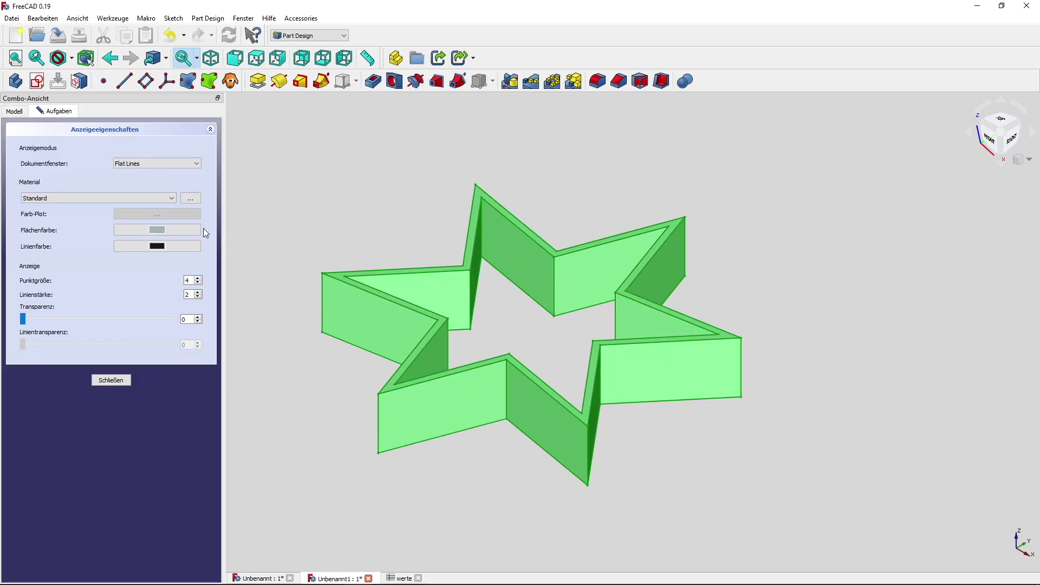
left_click(165, 230)
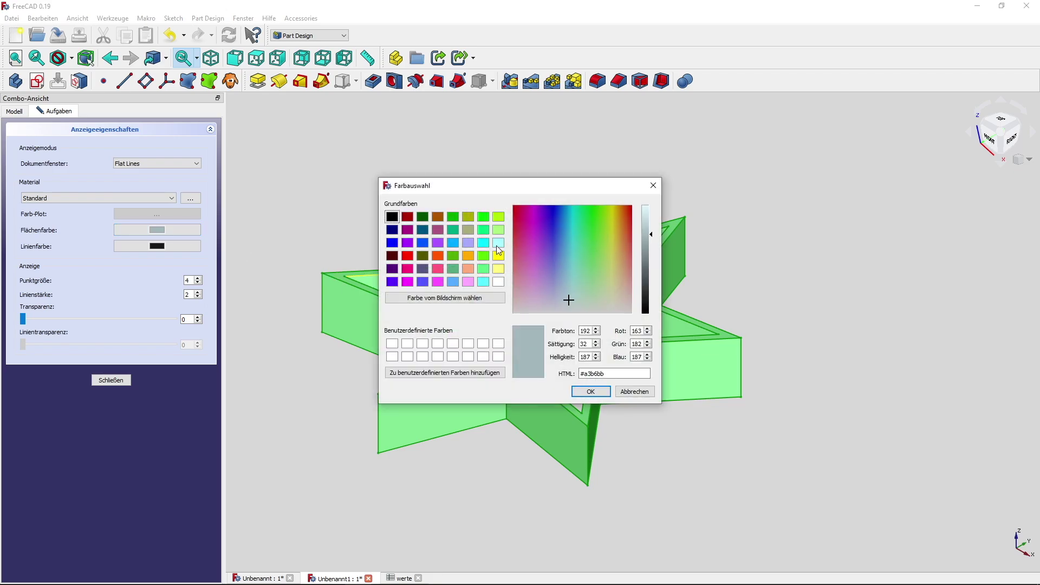
left_click(497, 255)
left_click(625, 227)
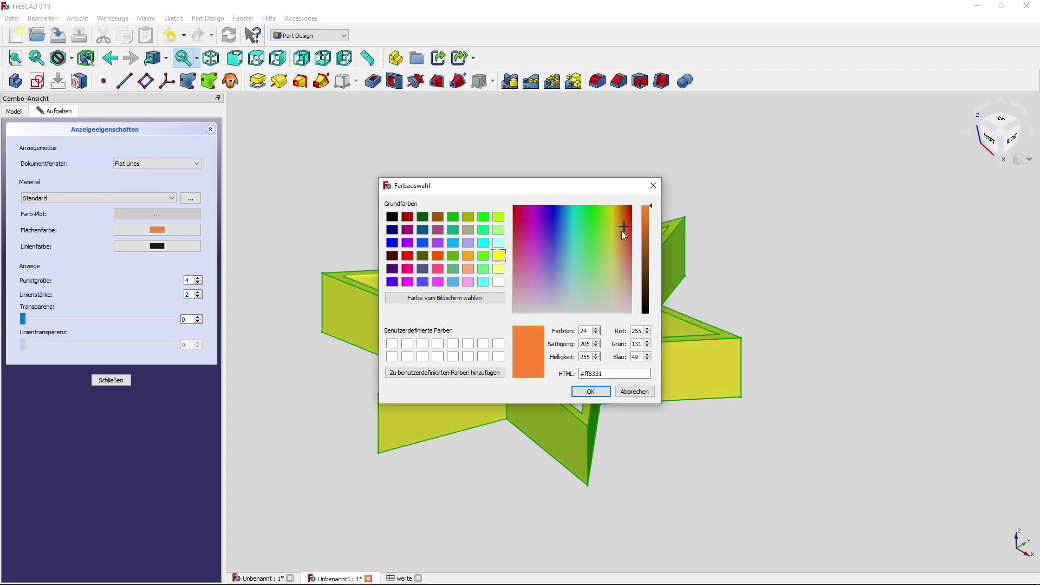
left_click(581, 392)
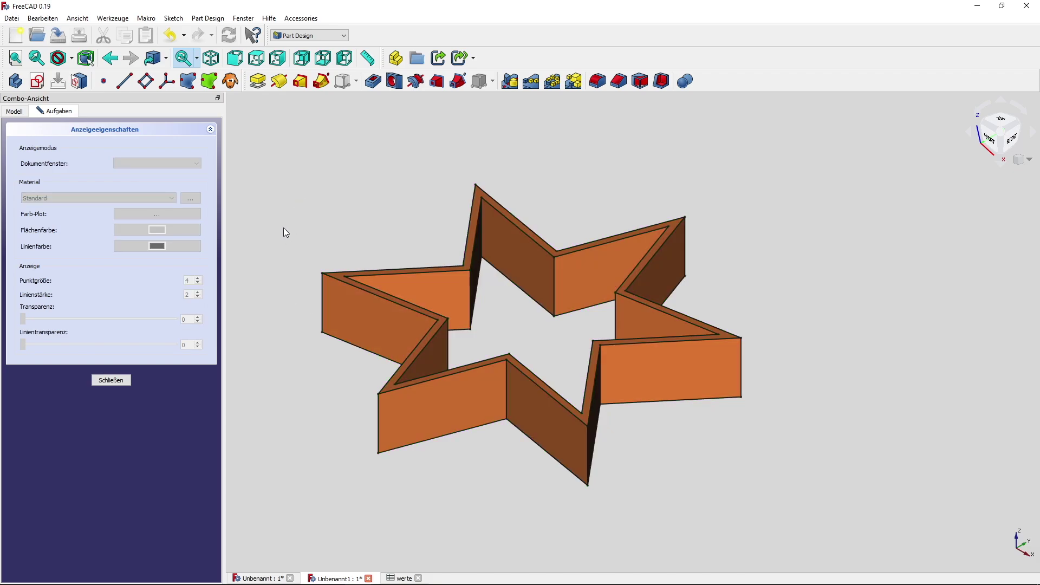
left_click(113, 380)
mouse_move(477, 422)
middle_mouse_down()
mouse_move(601, 343)
mouse_move(581, 361)
middle_mouse_up()
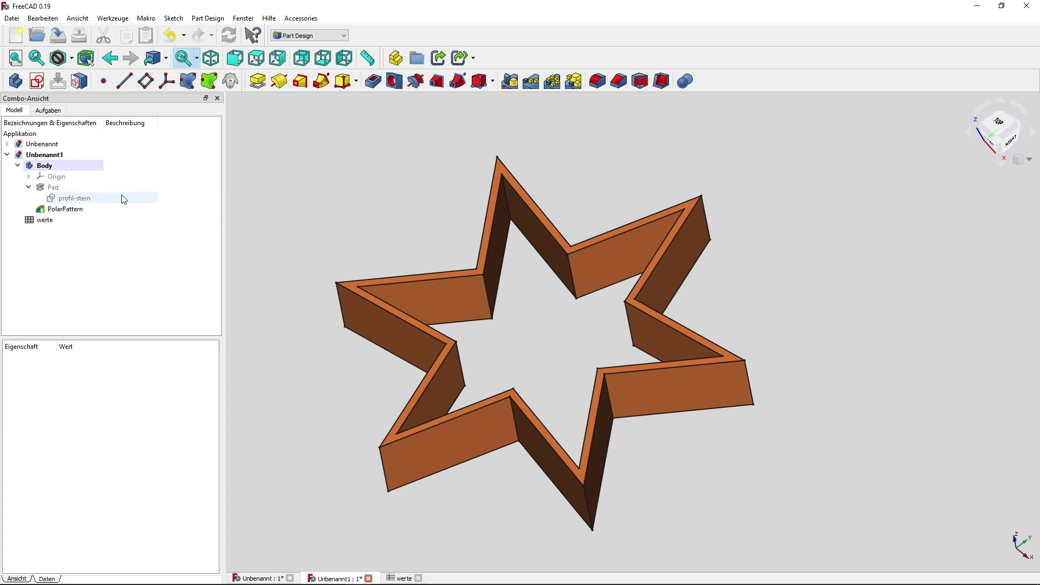
double_click(83, 221)
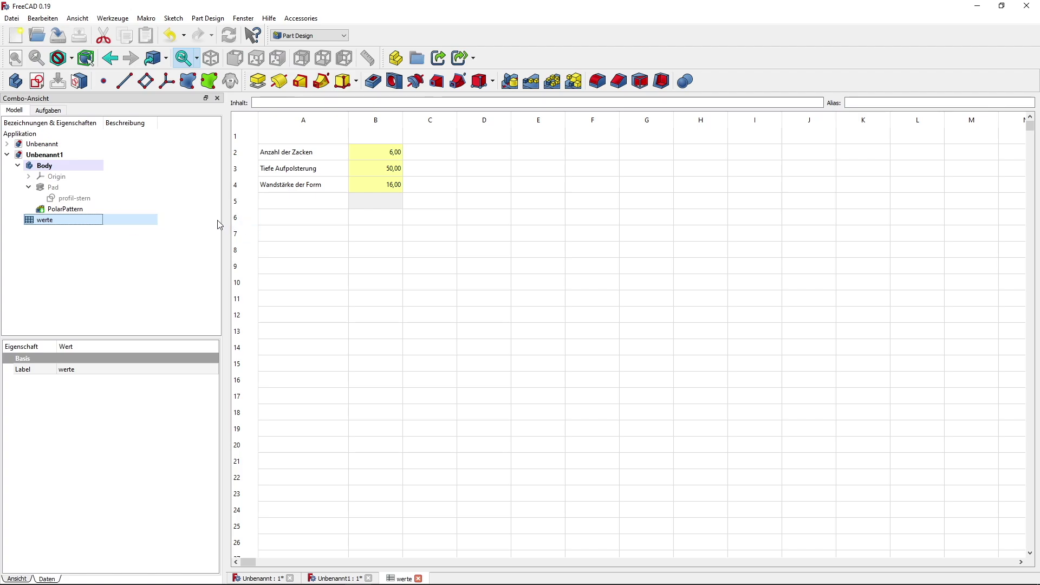
left_click(117, 208)
left_click(118, 198)
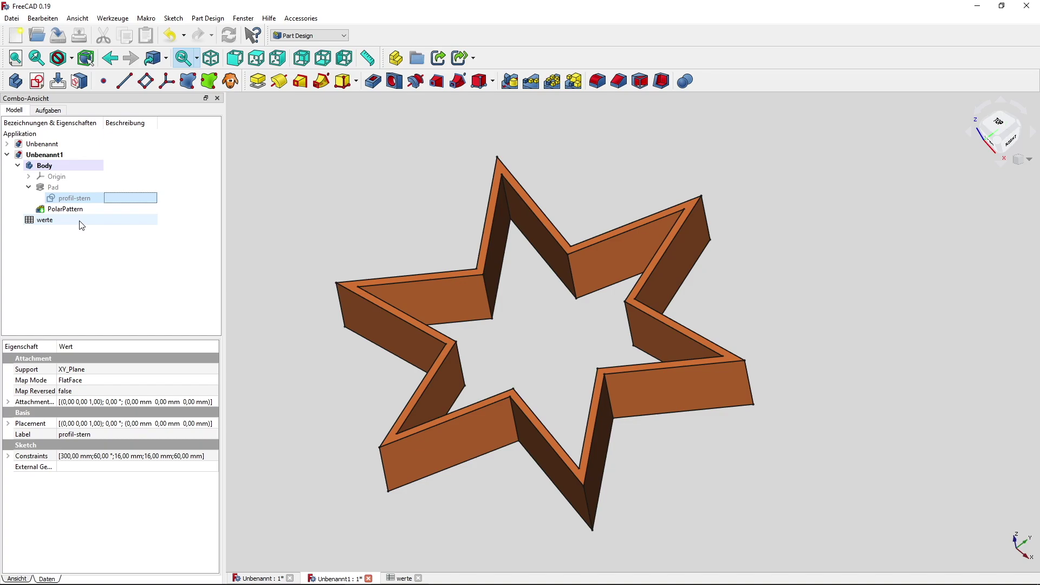
middle_click_drag(239, 179, 278, 150)
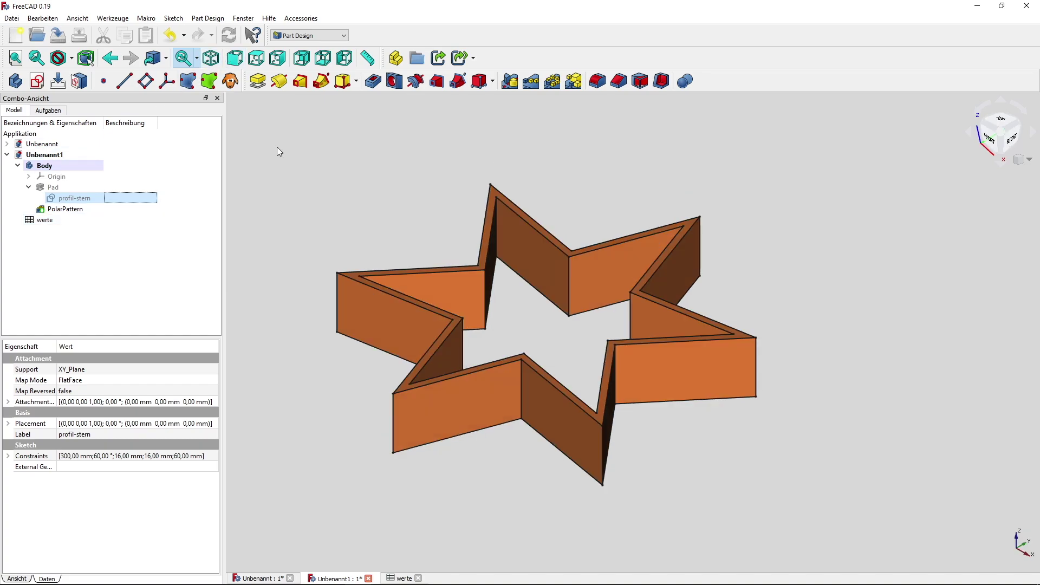